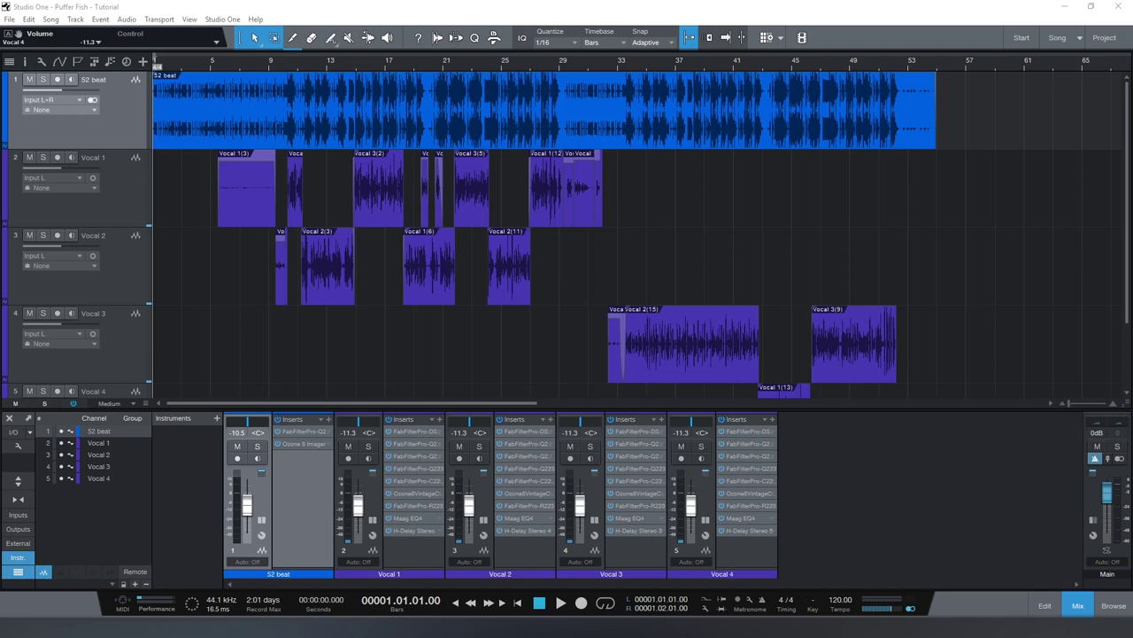
# Step: Play the song from bar 5 to hear the vocals together with the beat
pyautogui.moveTo(216, 62); pyautogui.dragTo(282, 70)
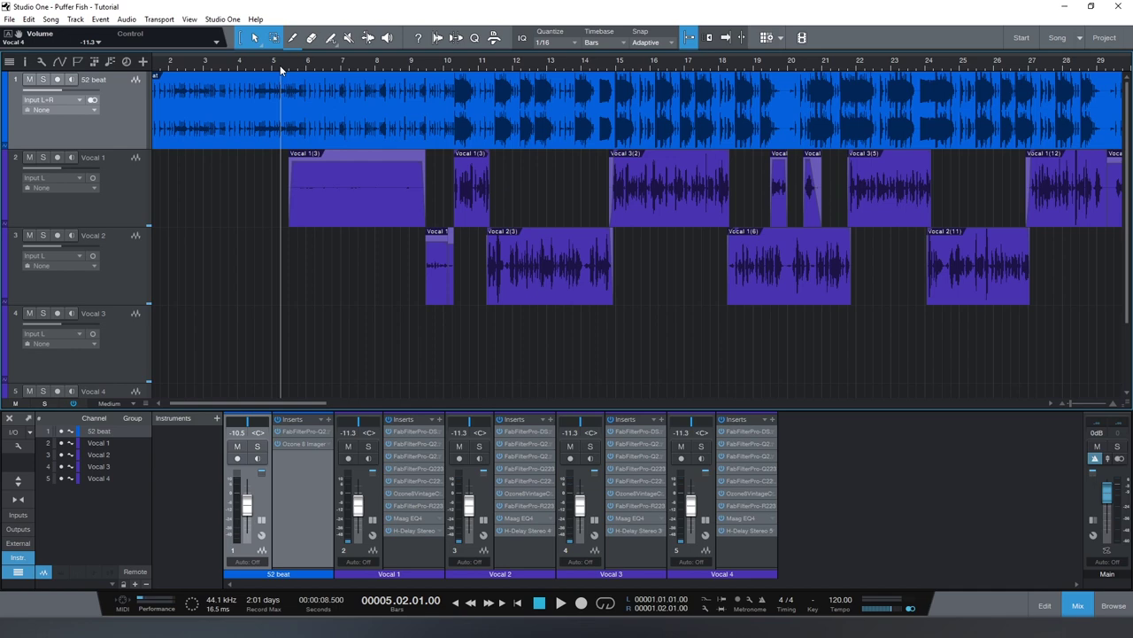
pyautogui.press('space')
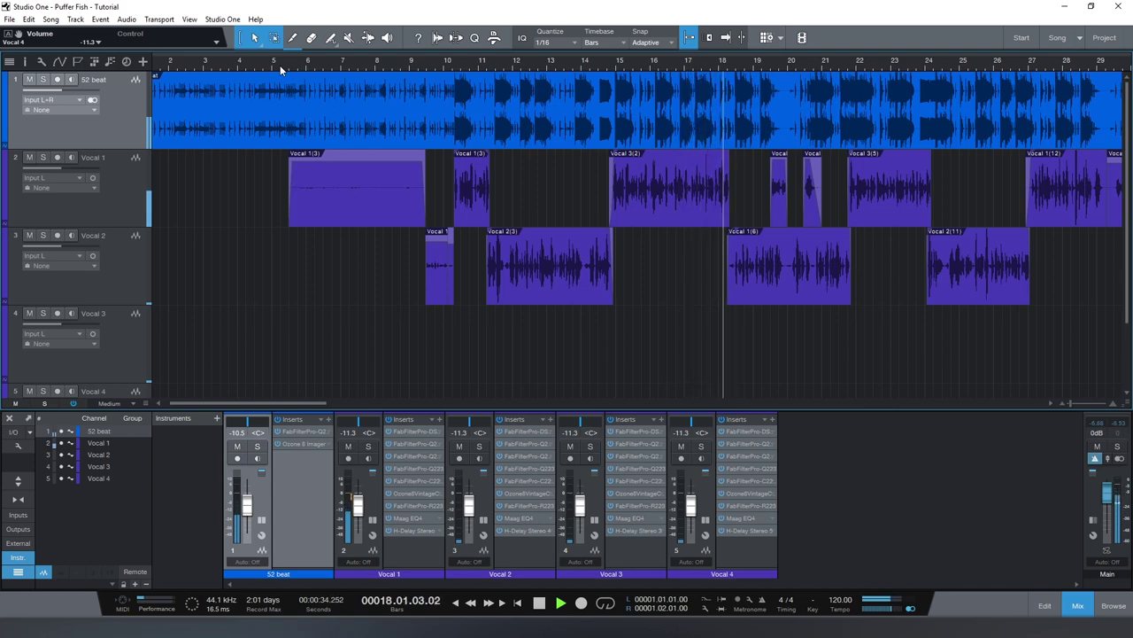
pyautogui.press('space')
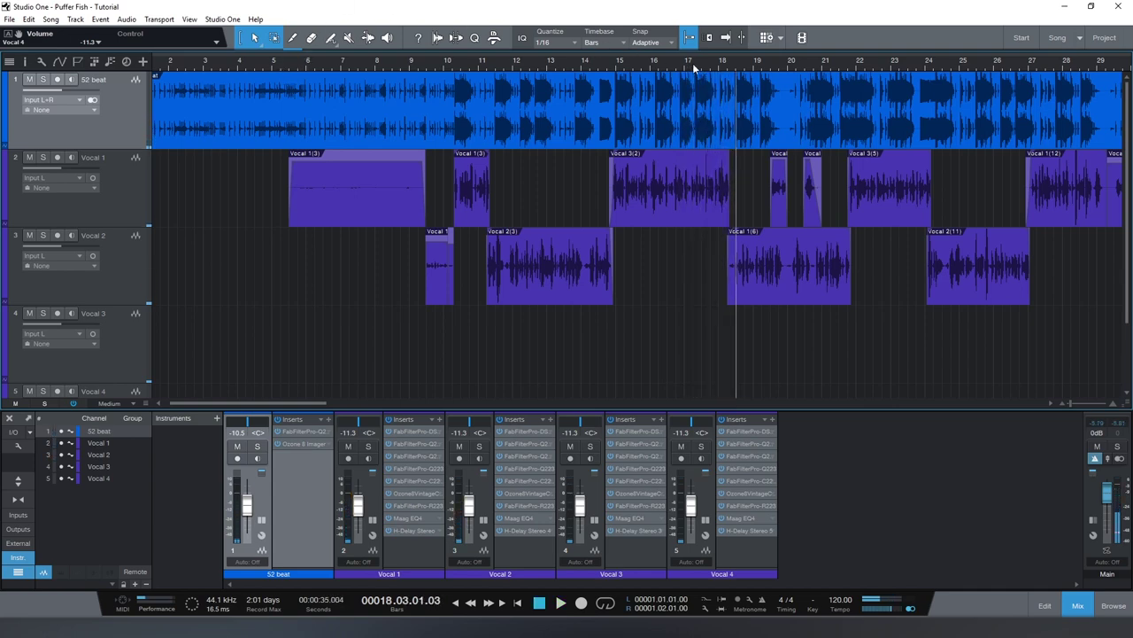
# Step: Loop the Vocal 3(2) event from 14.04.01.00 to 18.02.02.00 and play it with the Vocal 1 track soloed
pyautogui.scroll(3, 741, 69)
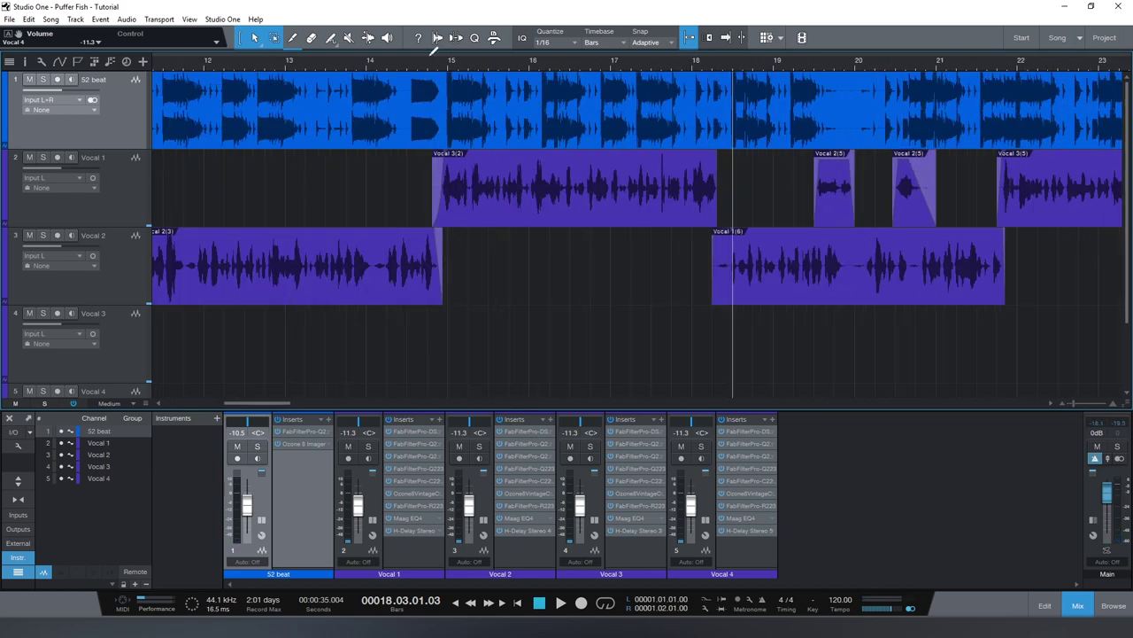
pyautogui.moveTo(431, 57); pyautogui.dragTo(705, 70)
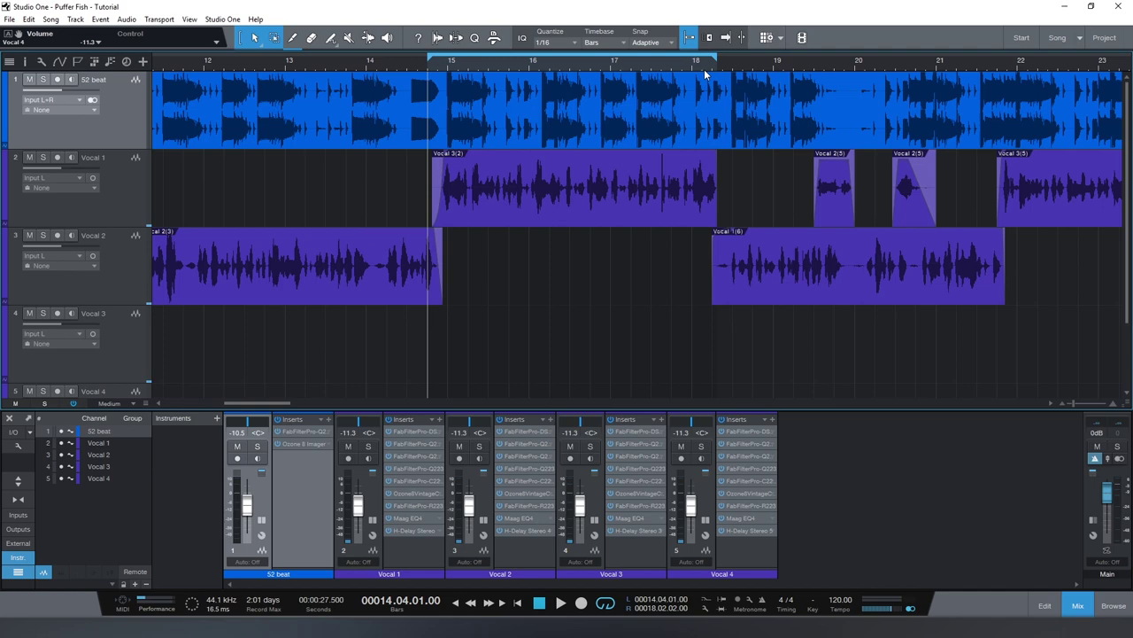
pyautogui.click(43, 158)
pyautogui.press('space')
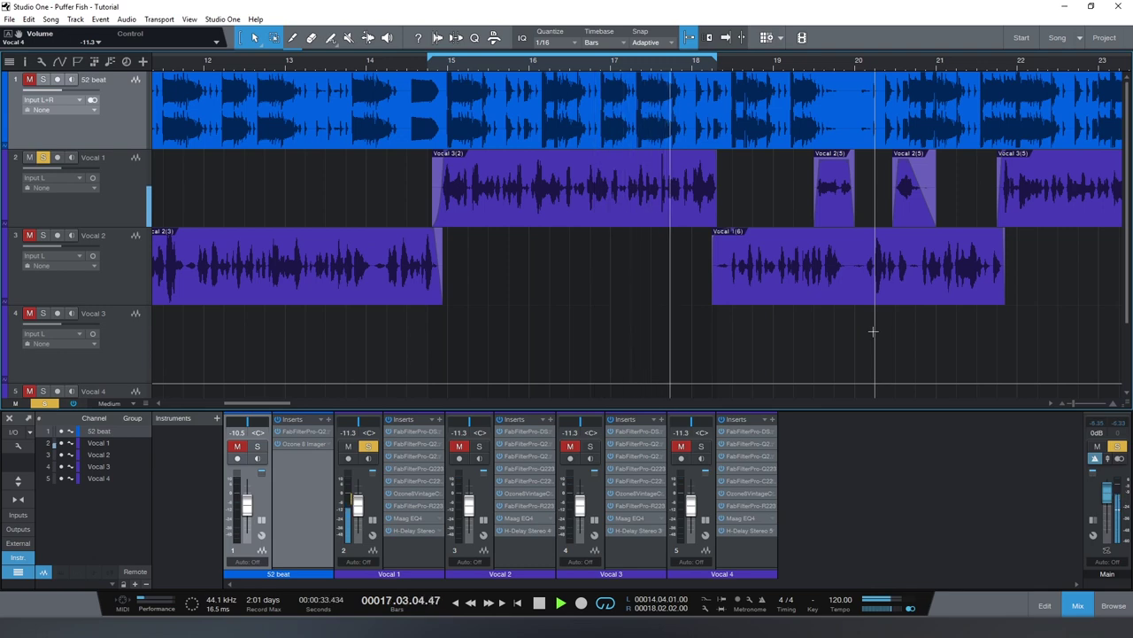
pyautogui.press('space')
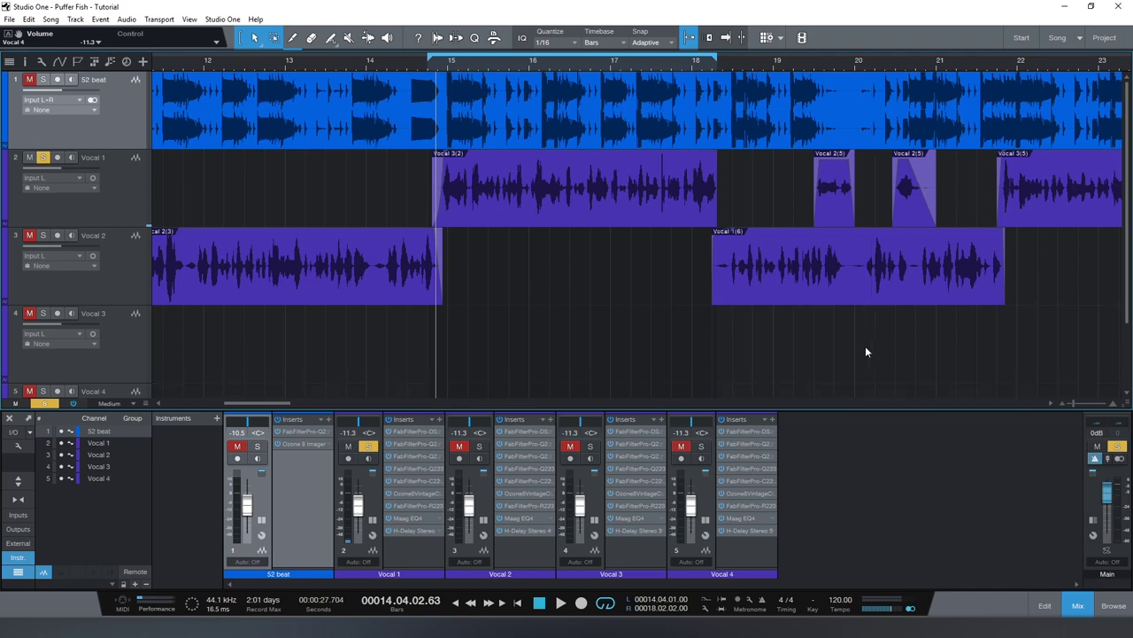
# Step: Deactivate all inserts on the Vocal 1 channel and play the looped section dry
pyautogui.click(392, 425)
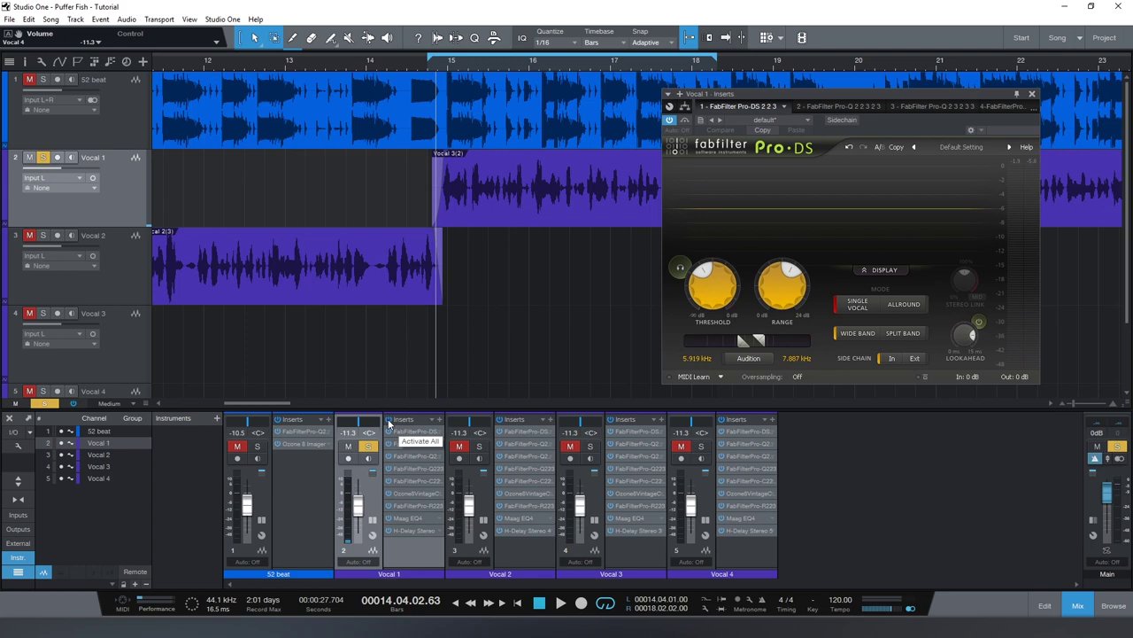
pyautogui.click(388, 420)
pyautogui.press('space')
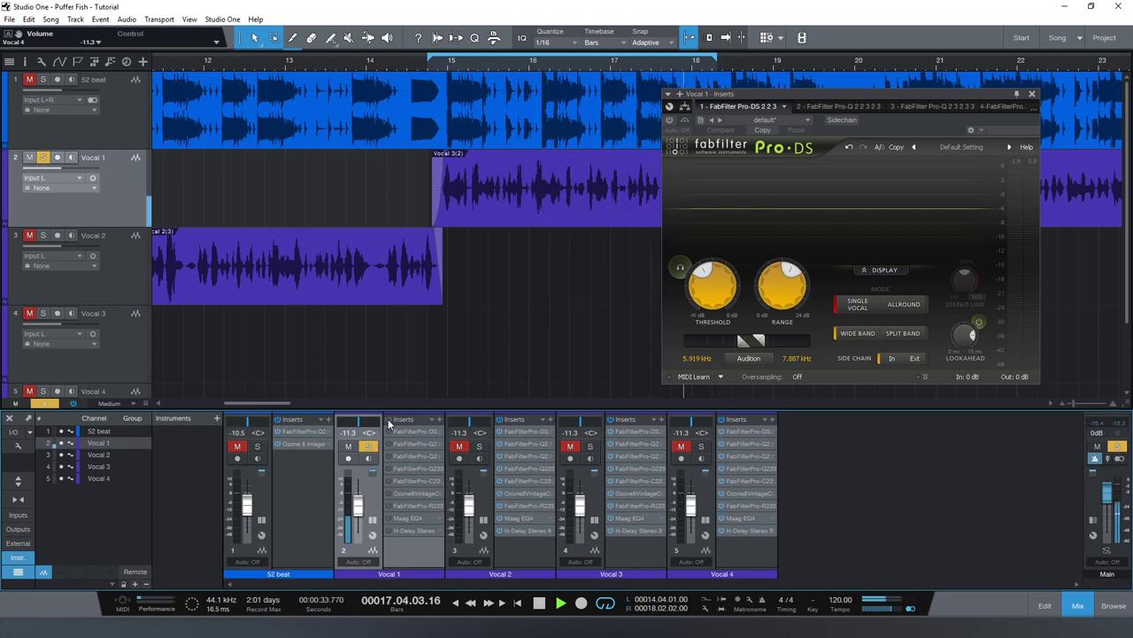
pyautogui.press('space')
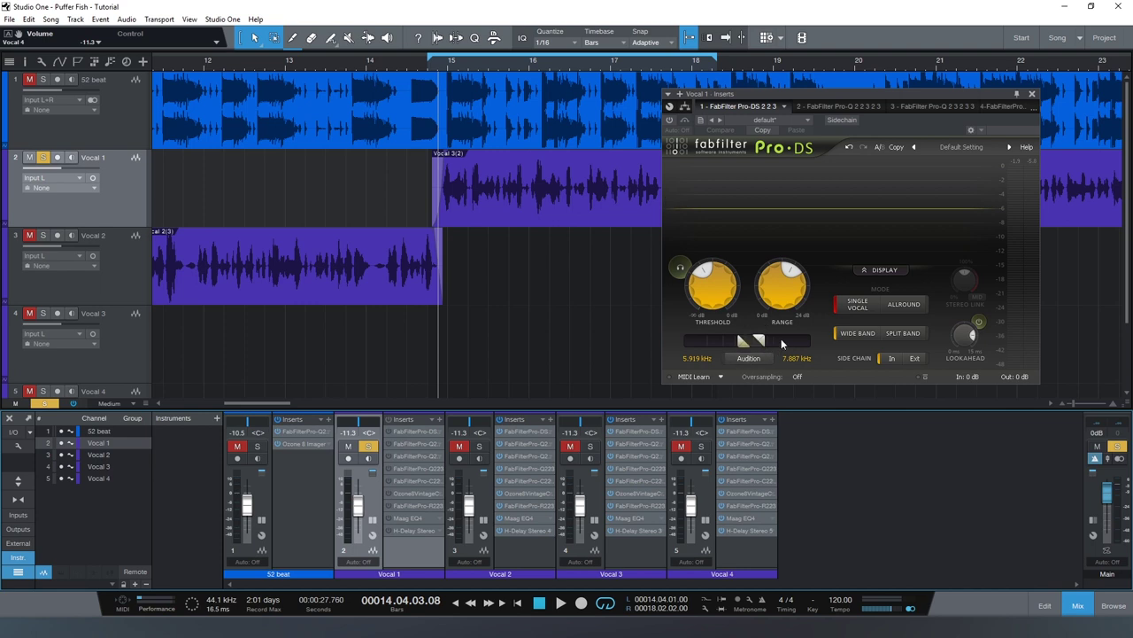
# Step: Activate FabFilter Pro-DS on Vocal 1, play the loop through it and return to the loop start
pyautogui.moveTo(778, 285); pyautogui.dragTo(775, 265)
pyautogui.click(671, 120)
pyautogui.press('space')
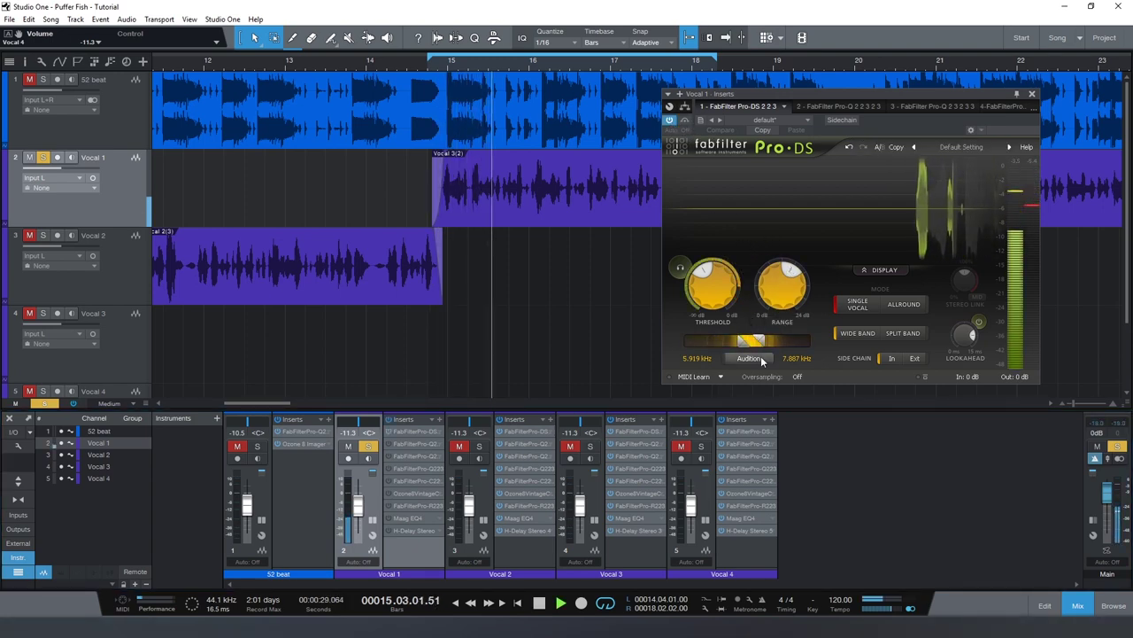
pyautogui.press('space')
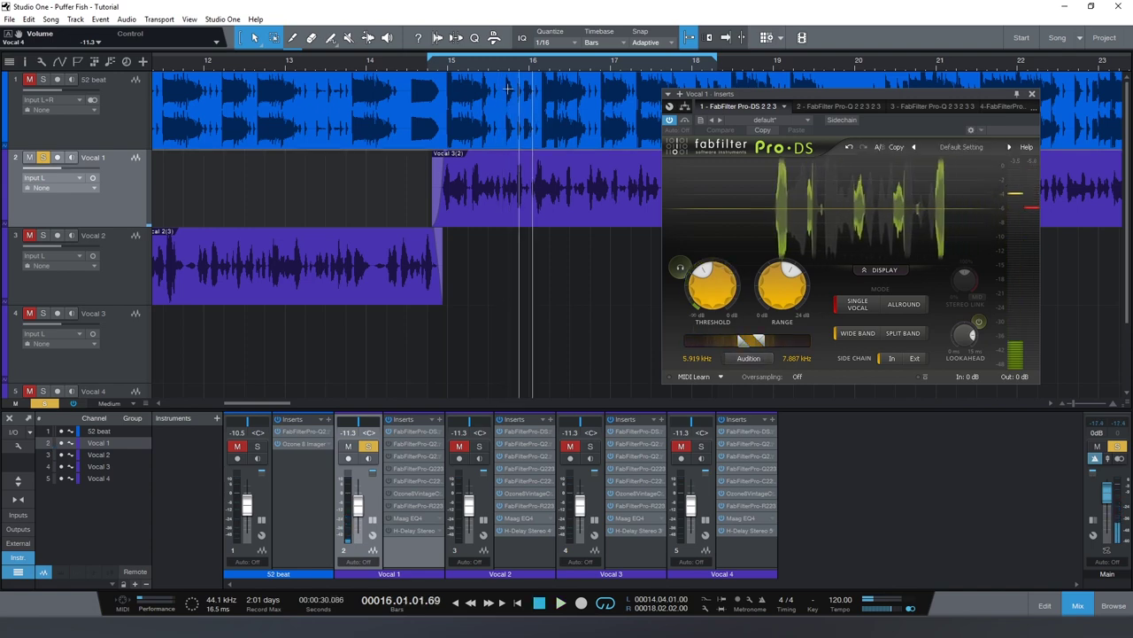
pyautogui.click(437, 69)
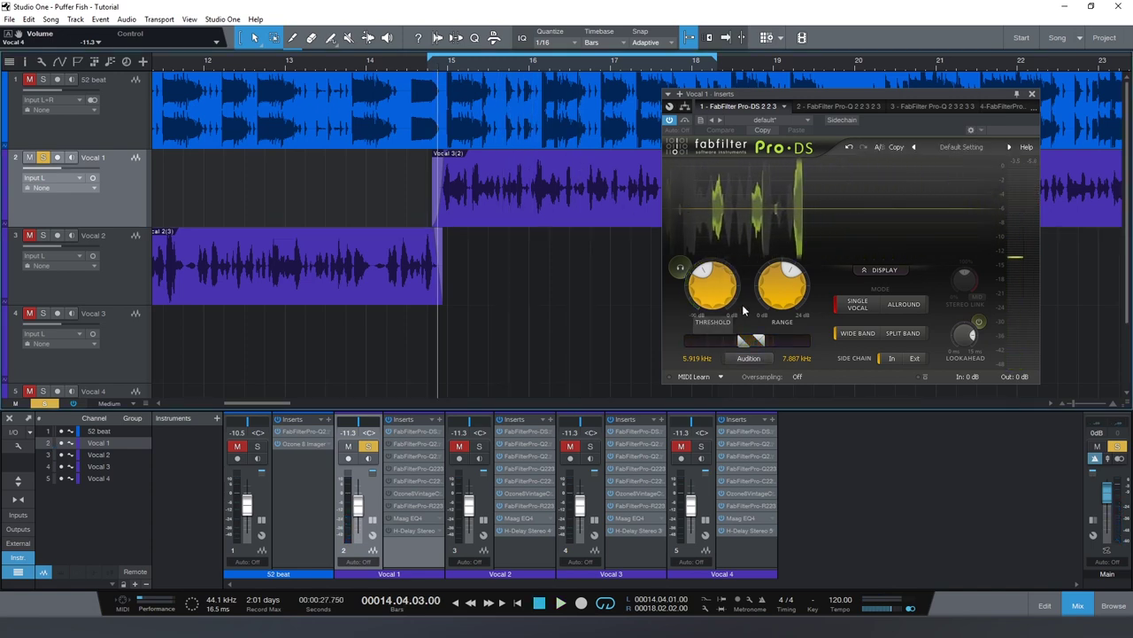
# Step: Audition the Pro-DS side-chain signal over the loop, and replay the vocal with Audition off
pyautogui.click(767, 359)
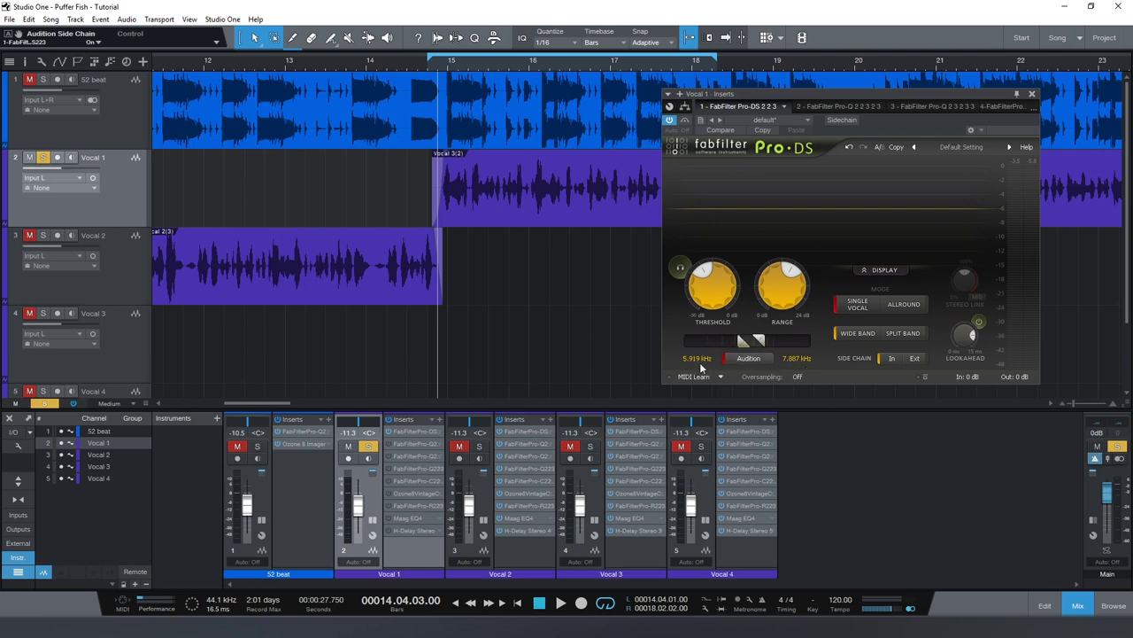
pyautogui.press('space')
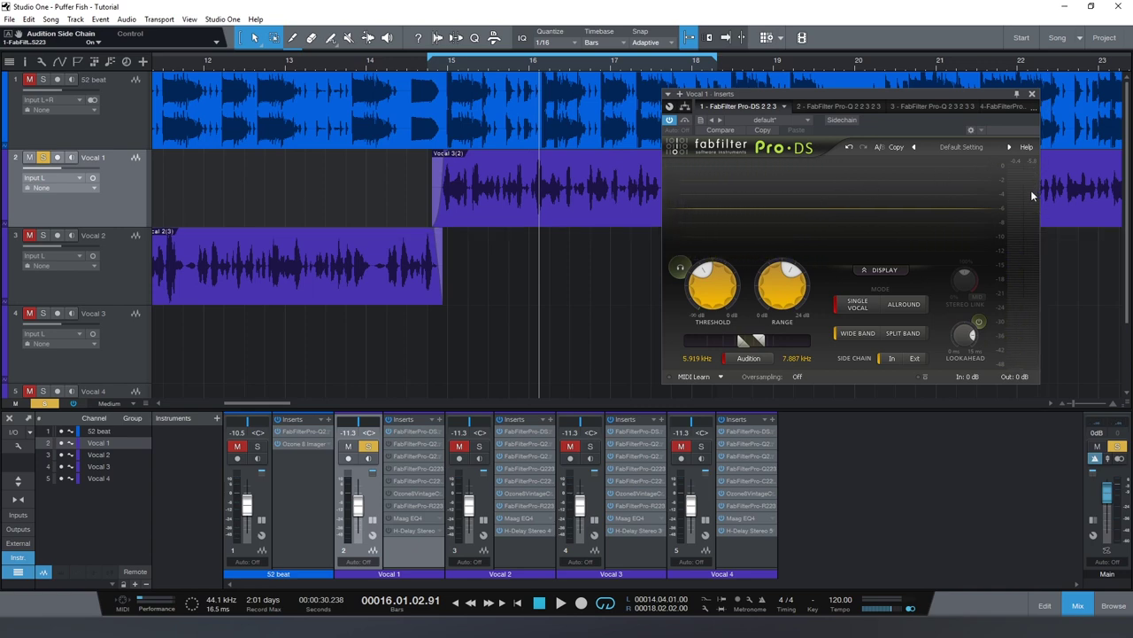
pyautogui.press('KP_1')
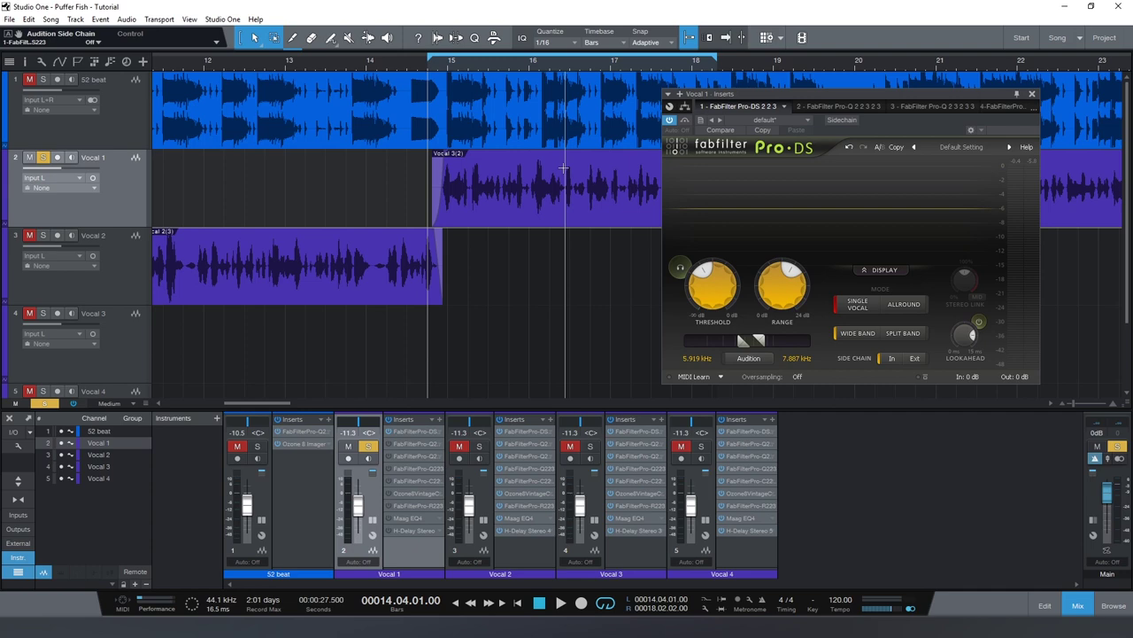
pyautogui.press('space')
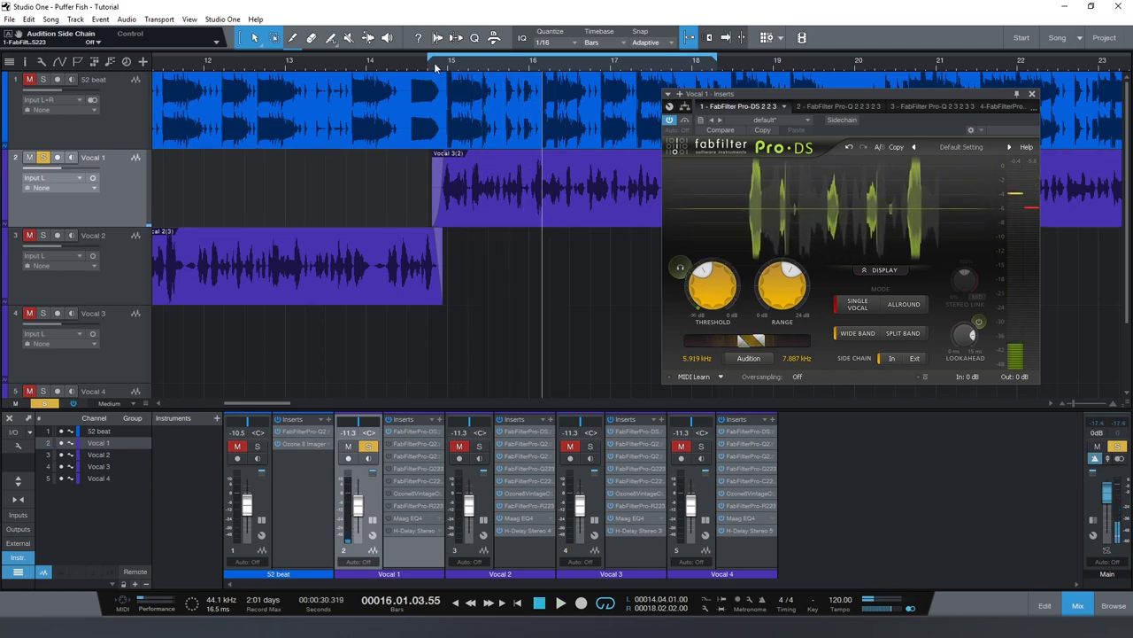
pyautogui.press('space')
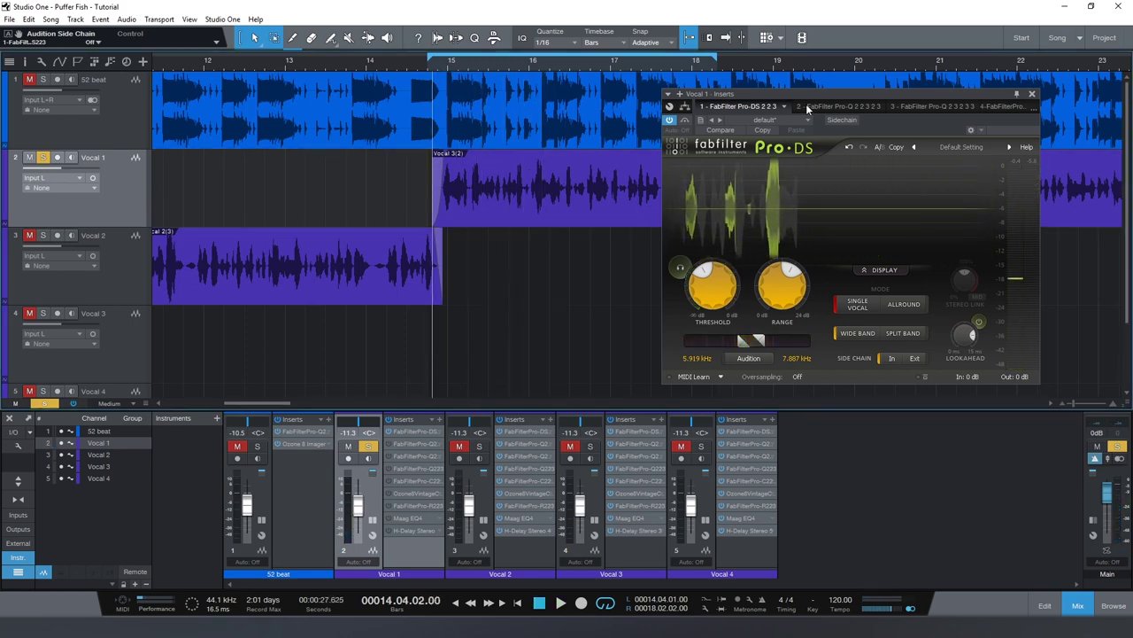
# Step: Show the first FabFilter Pro-Q 2 insert on Vocal 1, activate it and move its window fully into view
pyautogui.click(805, 104)
pyautogui.click(669, 120)
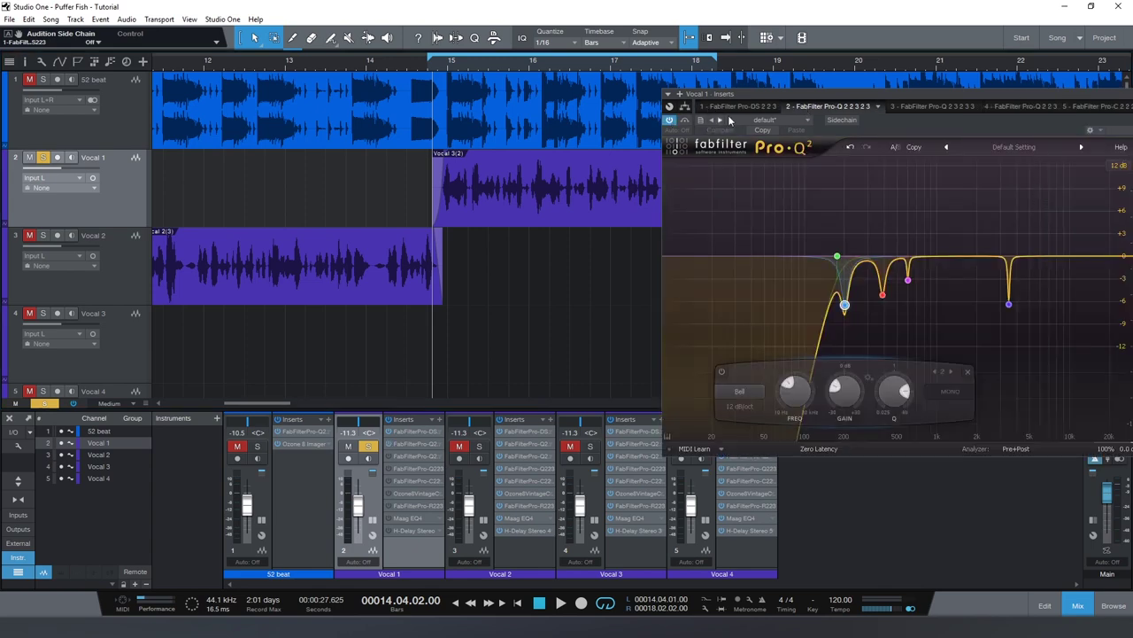
pyautogui.moveTo(758, 95); pyautogui.dragTo(693, 99)
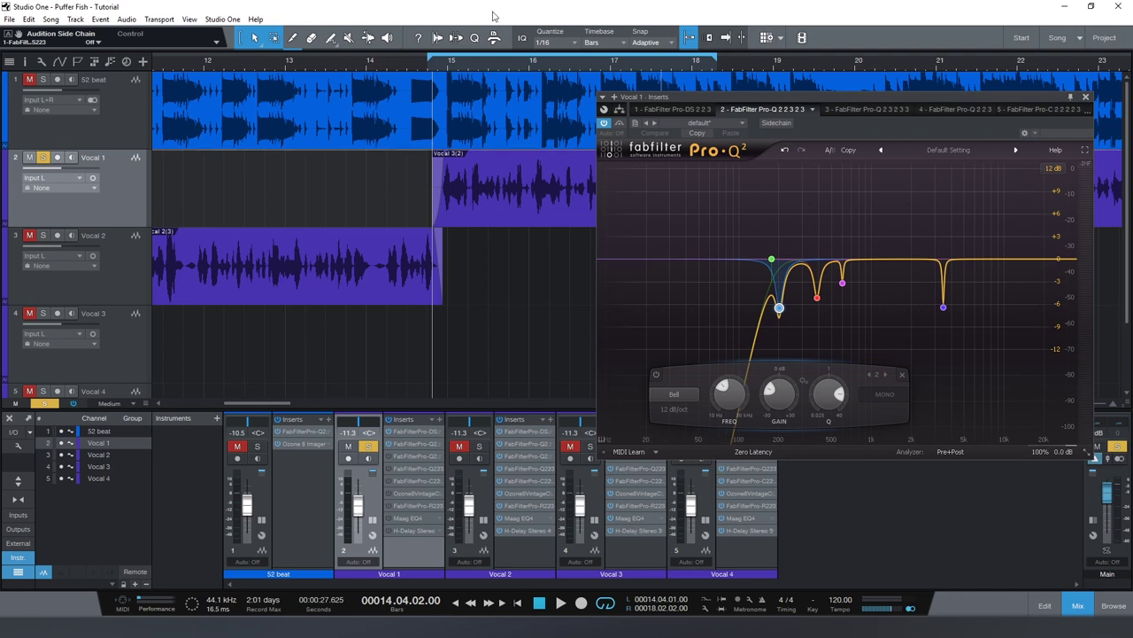
# Step: Compare the looped vocal with Pro-Q 2 bypassed and active, and return to the loop start
pyautogui.press('space')
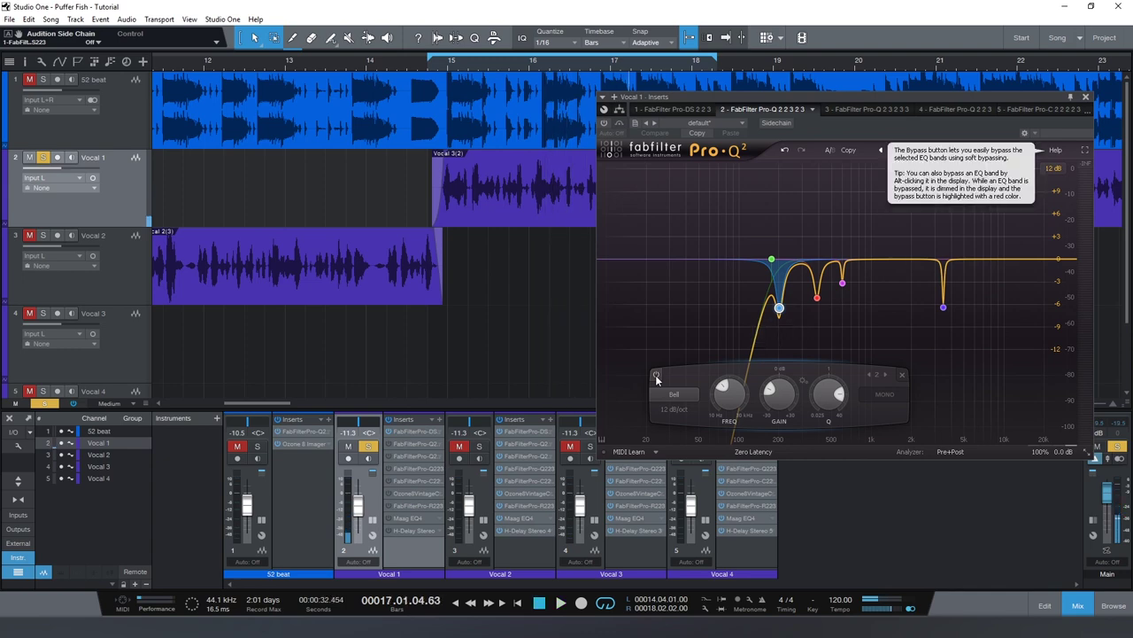
pyautogui.press('space')
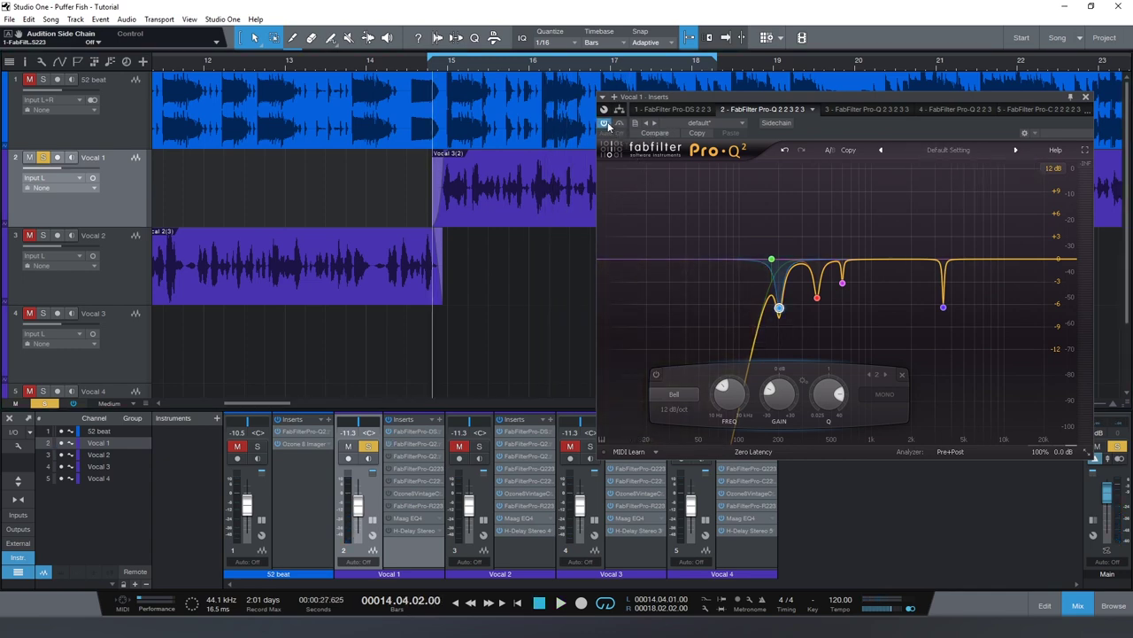
pyautogui.press('space')
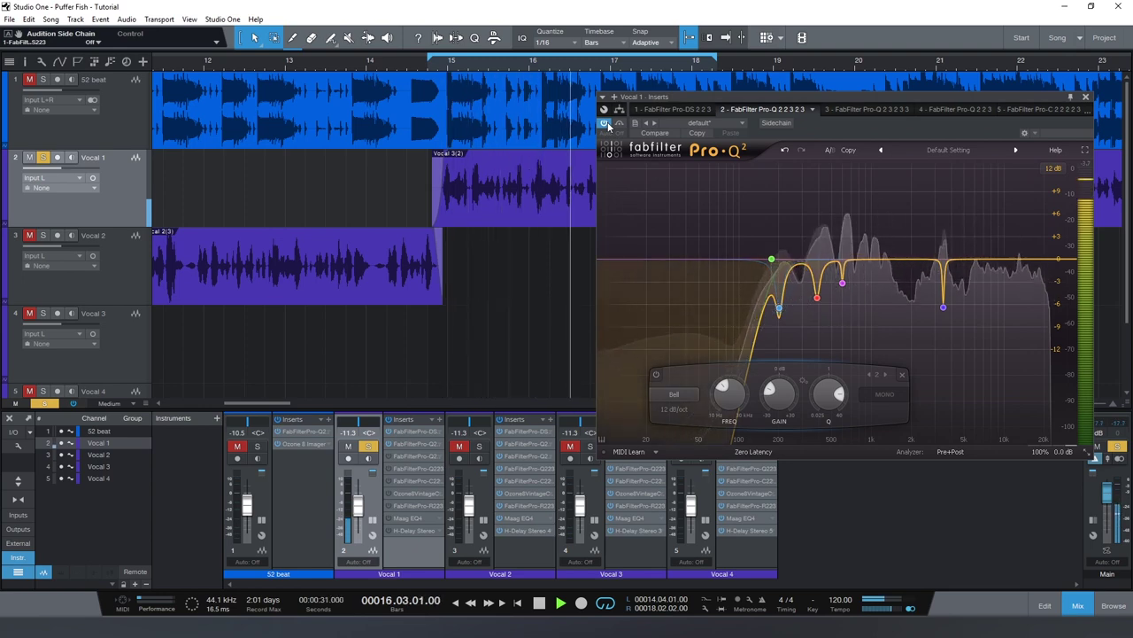
pyautogui.press('space')
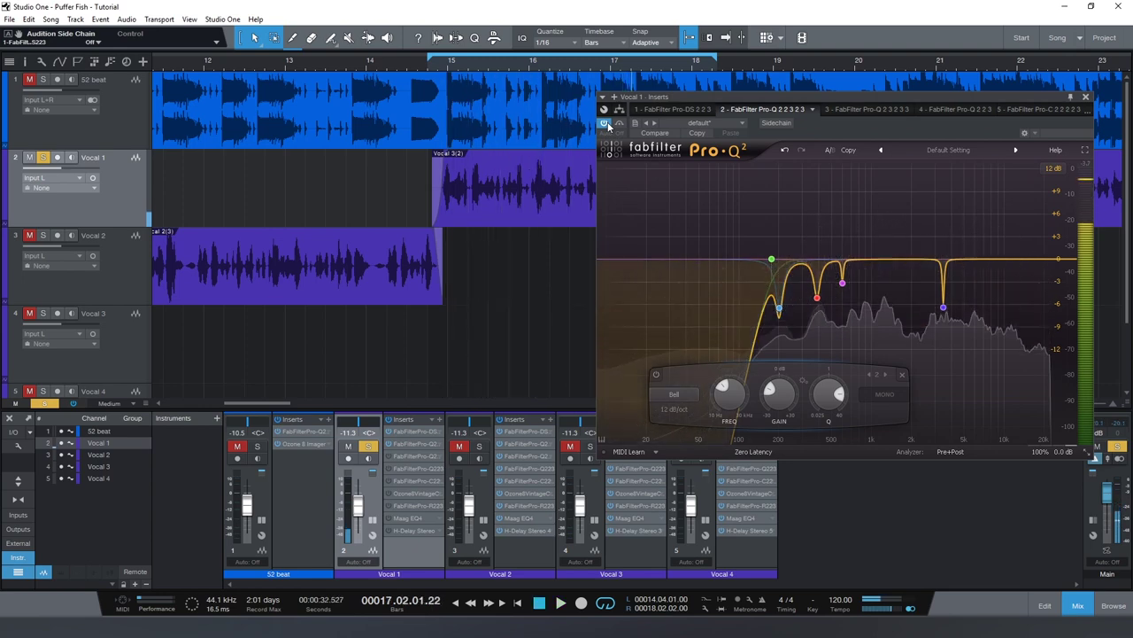
pyautogui.click(437, 75)
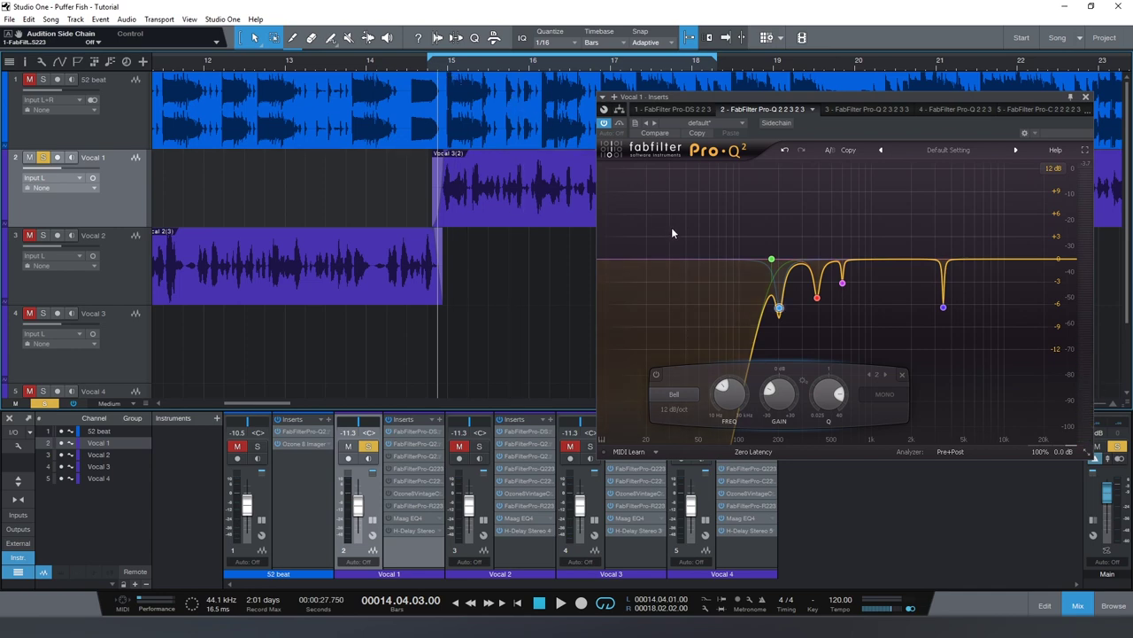
# Step: Try raising the Pro-Q 2 low-cut frequency to 386.90 Hz during playback, and undo the change
pyautogui.press('space')
pyautogui.click(772, 261)
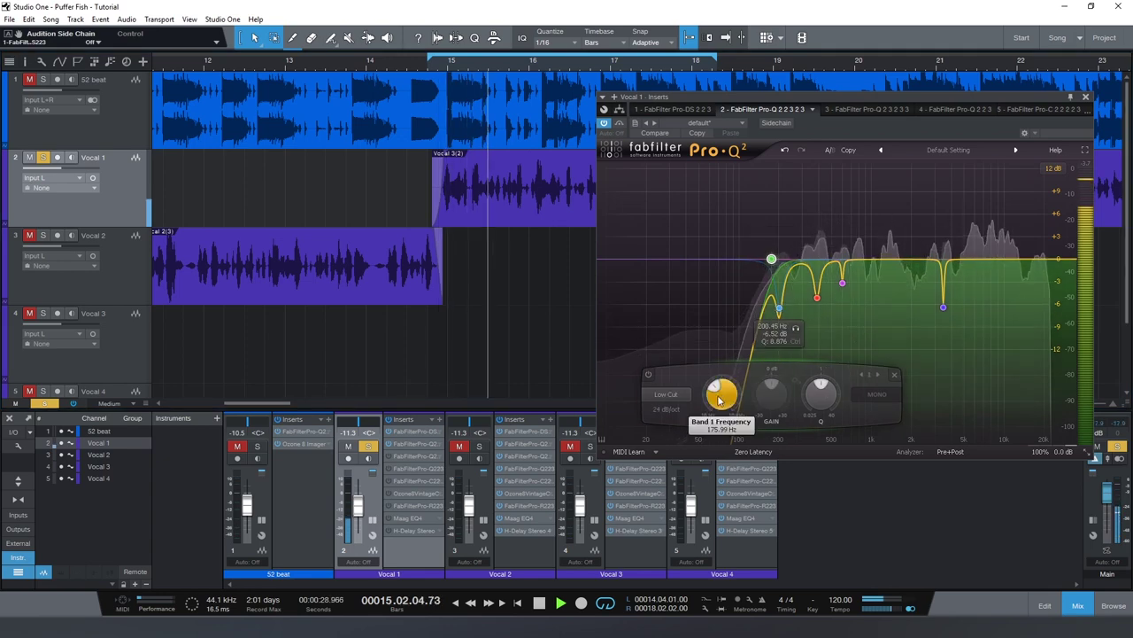
pyautogui.moveTo(718, 392); pyautogui.dragTo(721, 361)
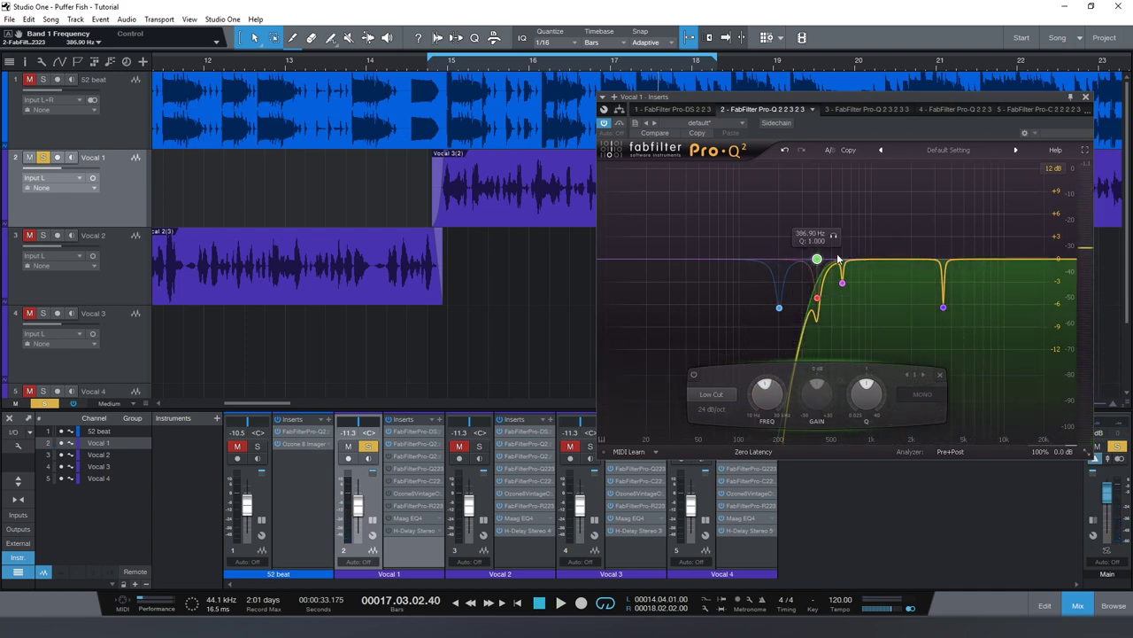
pyautogui.hotkey('ctrl', 'z')
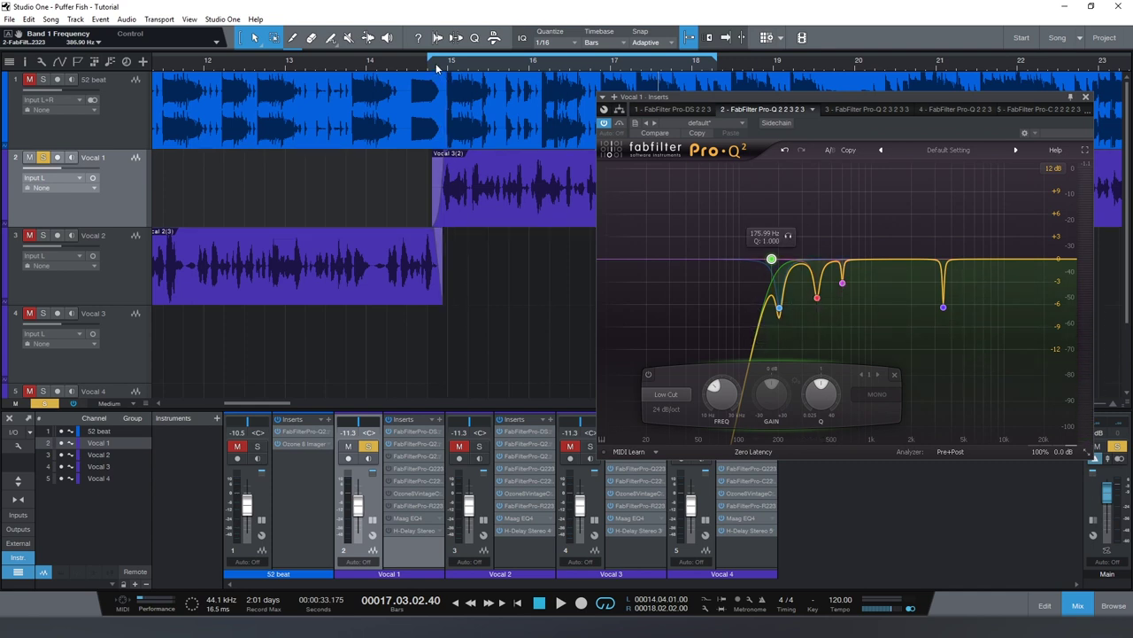
pyautogui.press('space')
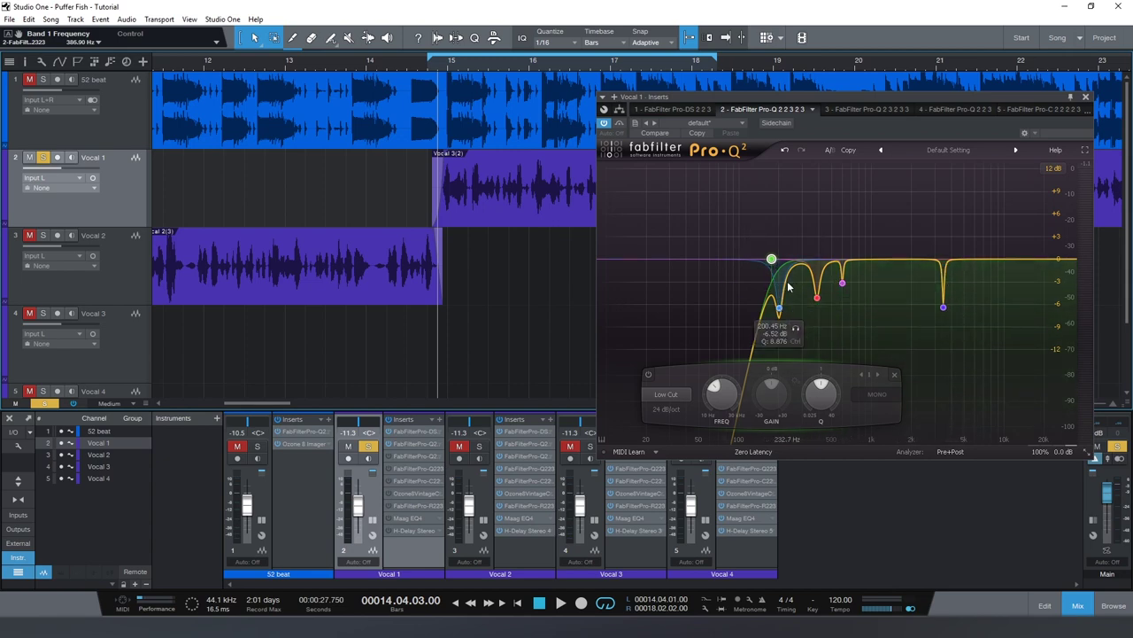
# Step: Examine the settings of the four bell cuts in Pro-Q 2 one after another
pyautogui.click(780, 307)
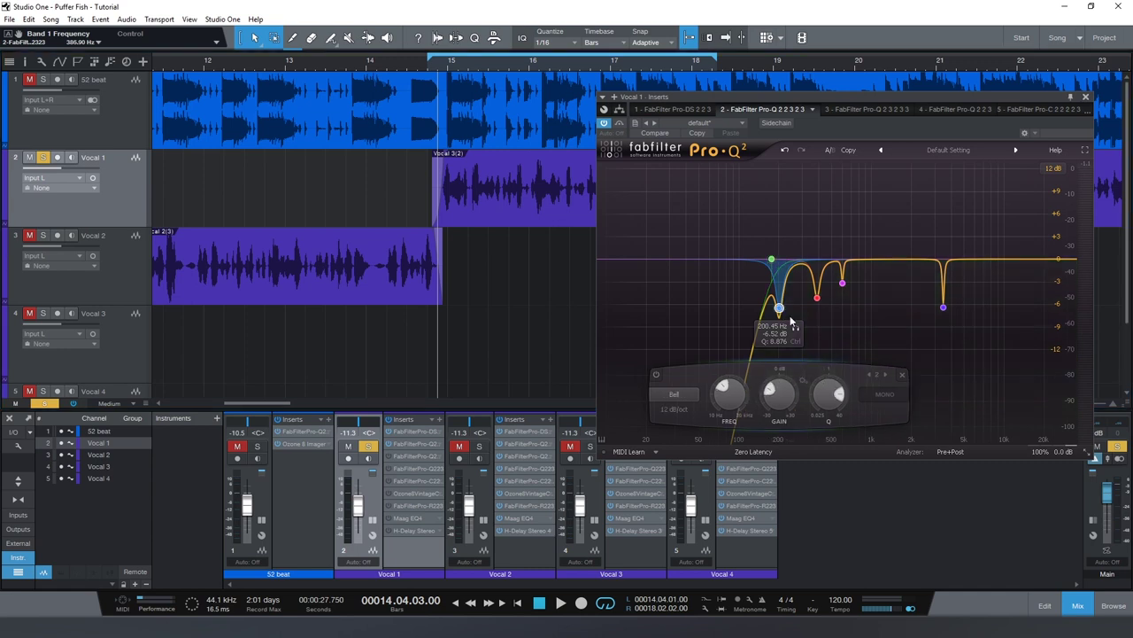
pyautogui.click(816, 301)
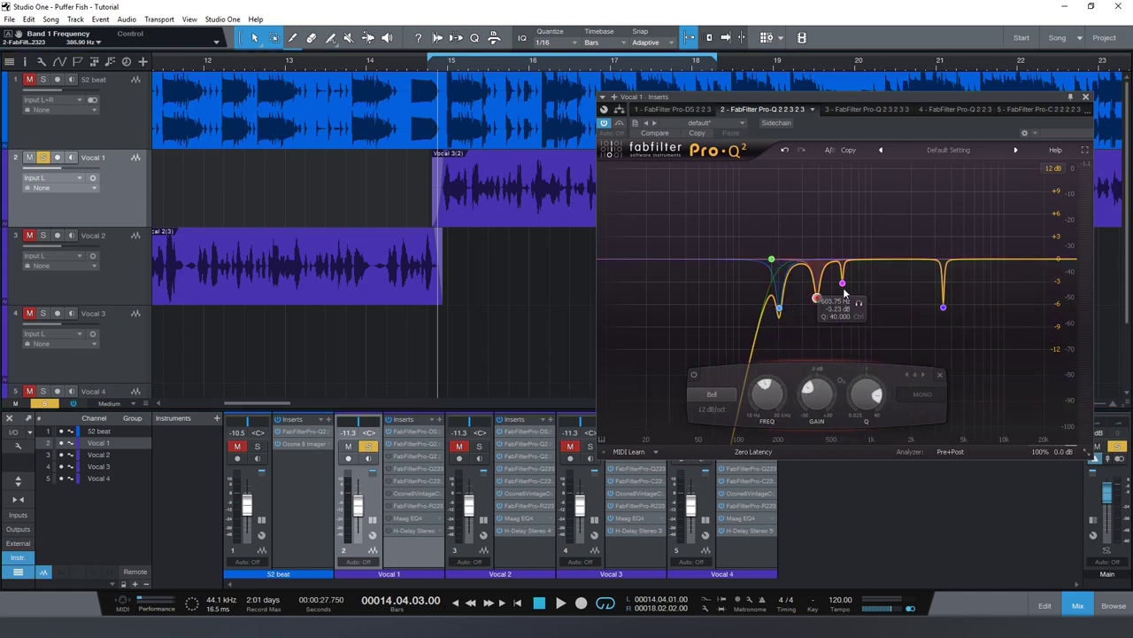
pyautogui.click(842, 283)
pyautogui.click(943, 309)
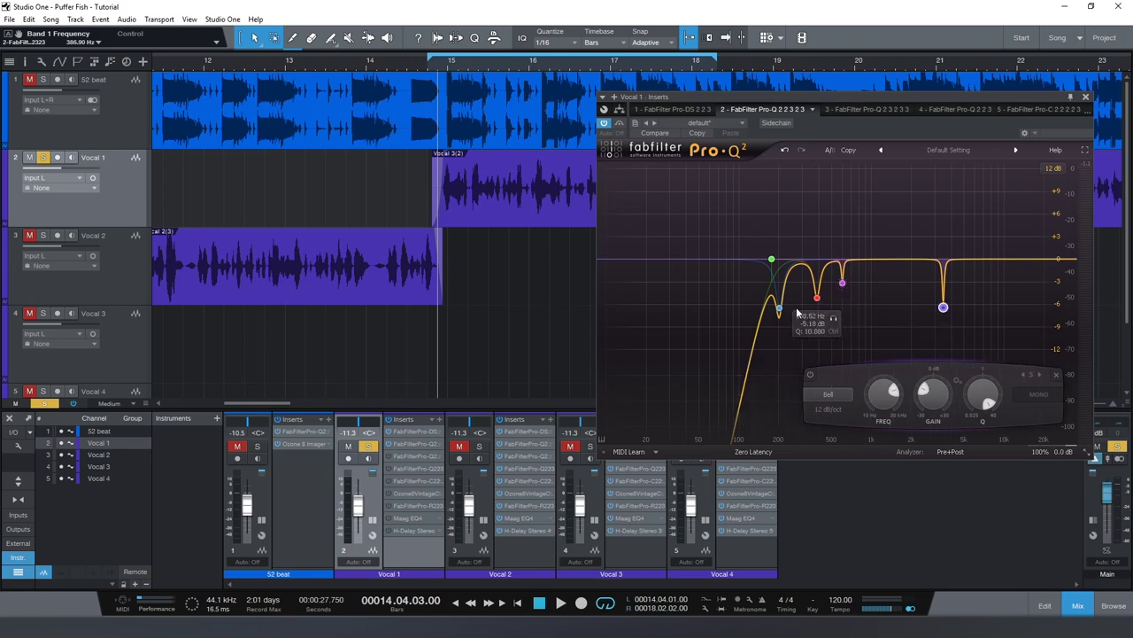
# Step: Solo the lowest bell cut's frequency range in Pro-Q 2 during loop playback, and release it to hear the full vocal
pyautogui.click(779, 309)
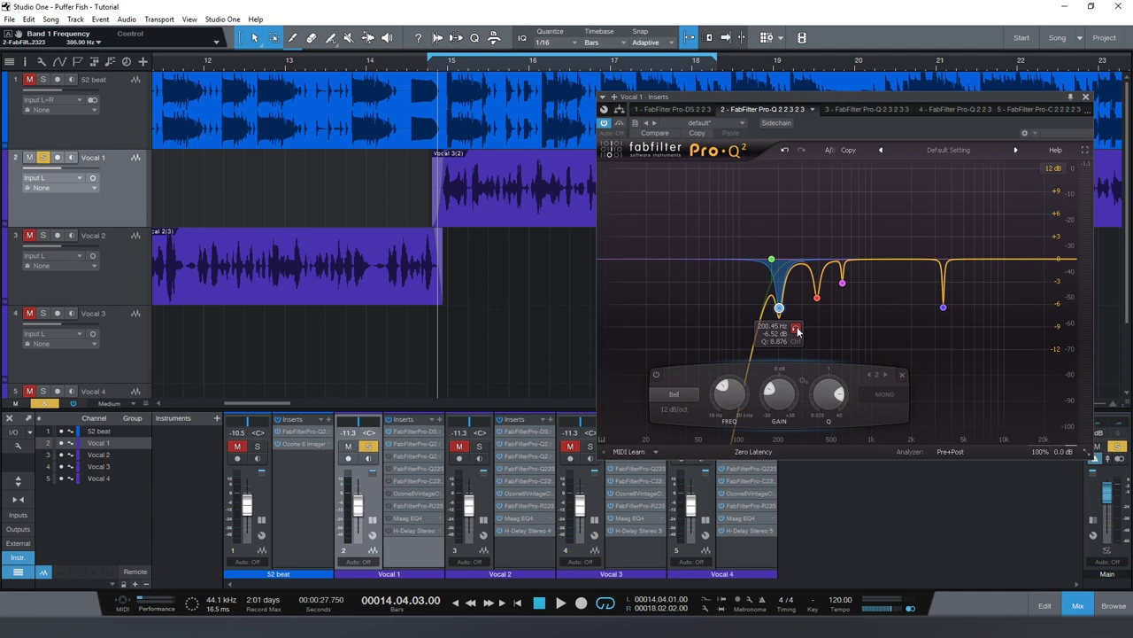
pyautogui.press('space')
pyautogui.click(796, 330)
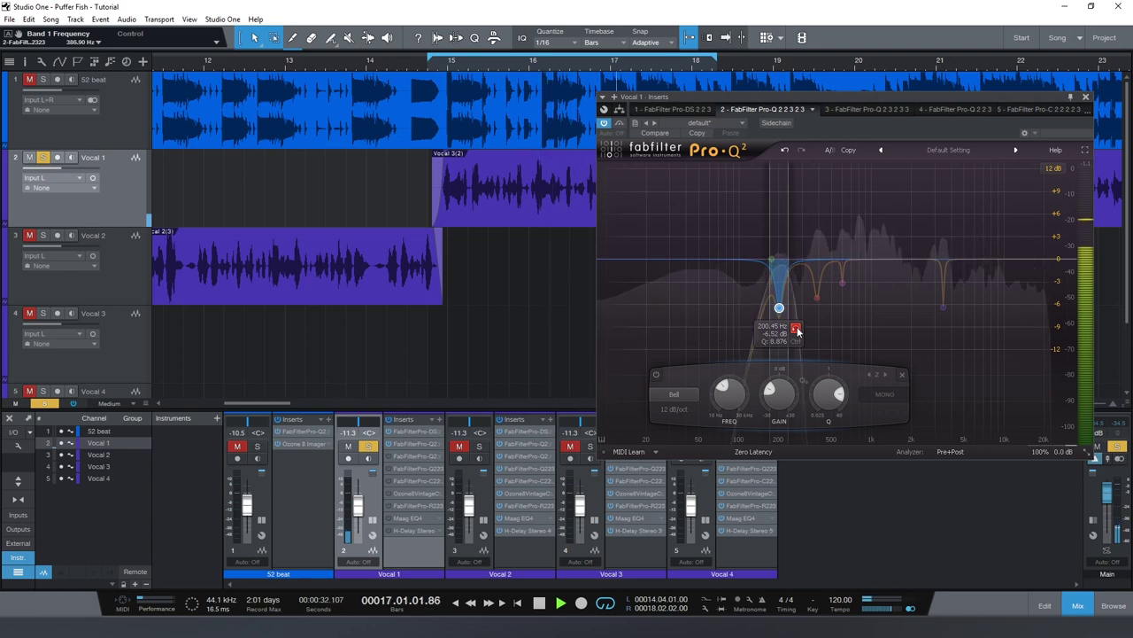
pyautogui.moveTo(796, 329); pyautogui.dragTo(797, 318)
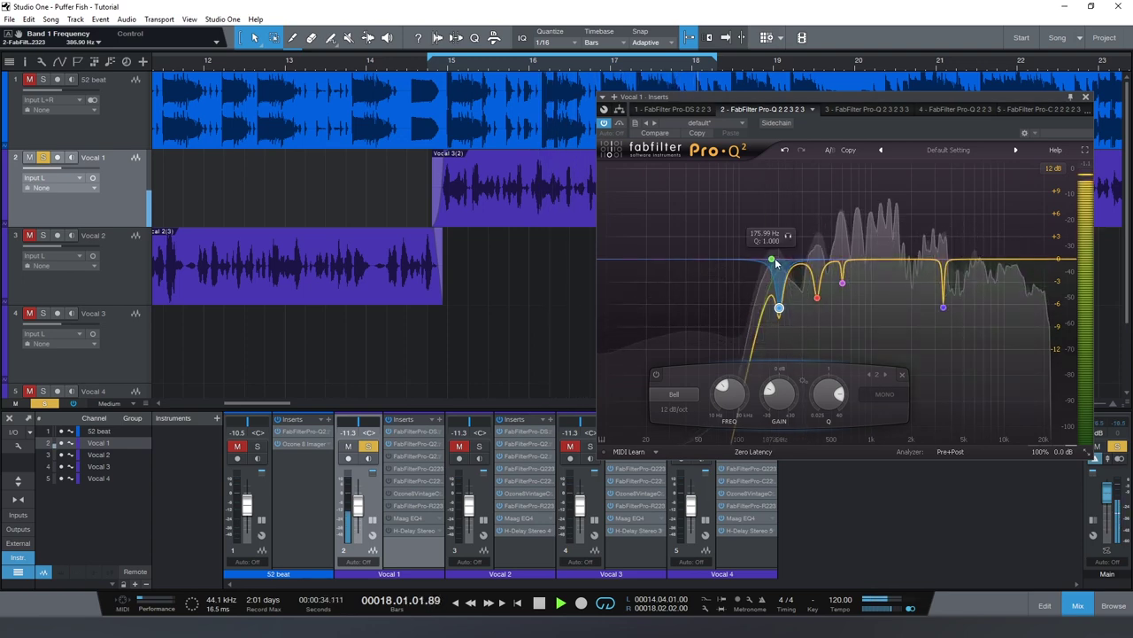
# Step: Solo the Pro-Q 2 low cut and the bell cuts one after another during loop playback to hear their frequency ranges
pyautogui.moveTo(788, 239)
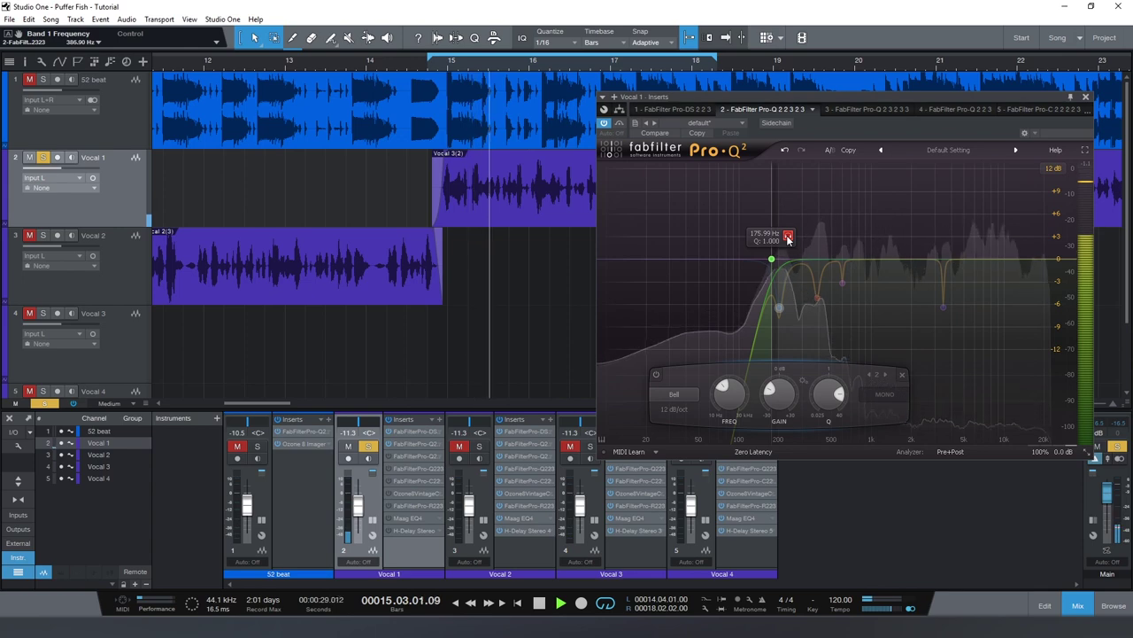
pyautogui.moveTo(788, 239); pyautogui.dragTo(788, 239)
pyautogui.moveTo(782, 312)
pyautogui.moveTo(796, 329); pyautogui.dragTo(860, 307)
pyautogui.moveTo(961, 331); pyautogui.dragTo(961, 332)
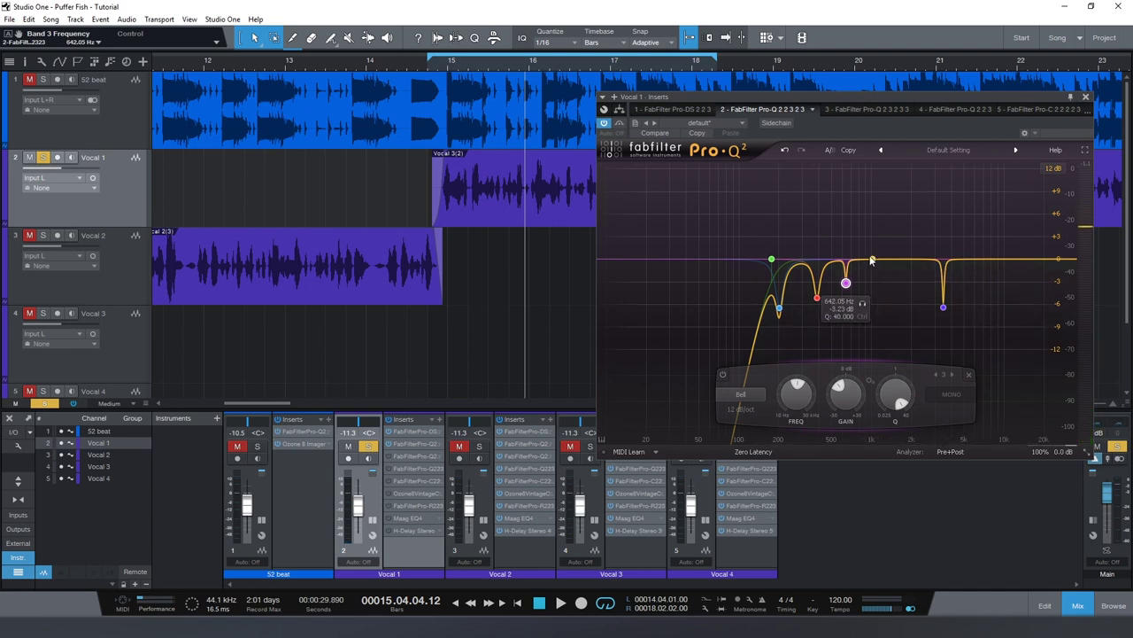
# Step: Add a narrow Pro-Q 2 bell boost of +8.24 dB with Q 29.674 and sweep it in solo down to 279.86 Hz
pyautogui.moveTo(892, 262); pyautogui.dragTo(896, 197)
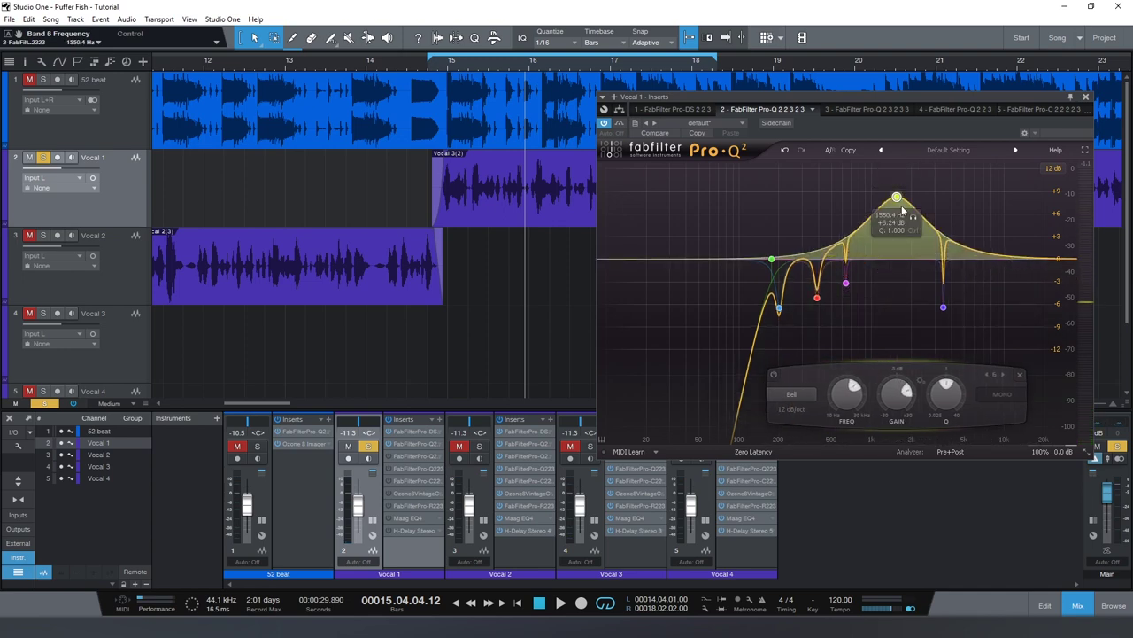
pyautogui.scroll(5, 928, 338)
pyautogui.scroll(5, 927, 324)
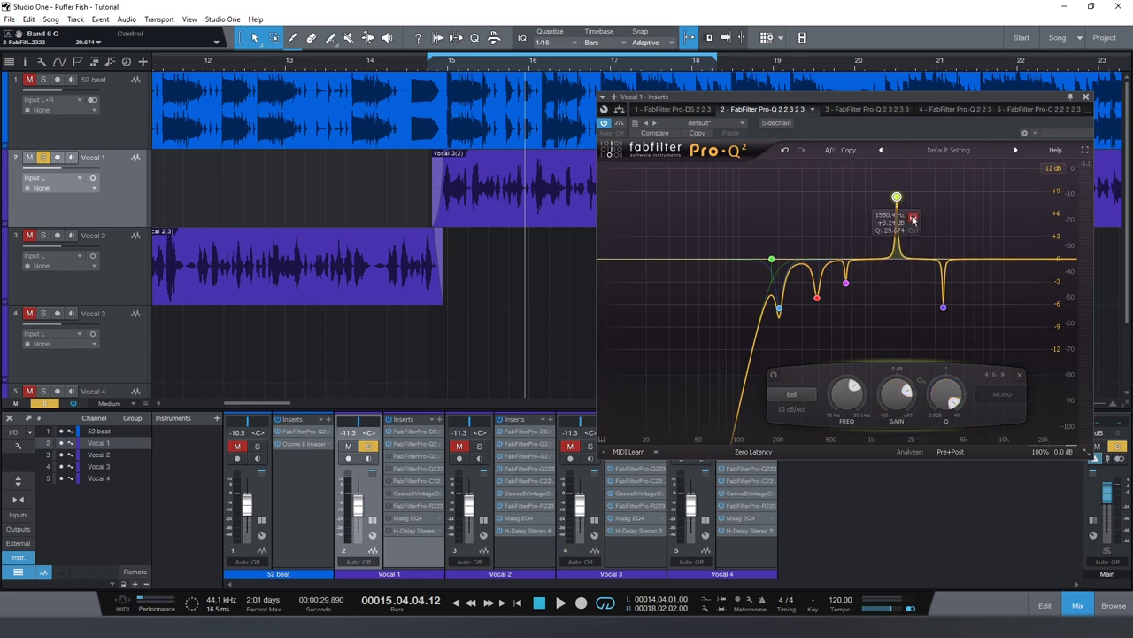
pyautogui.moveTo(913, 220); pyautogui.dragTo(806, 227)
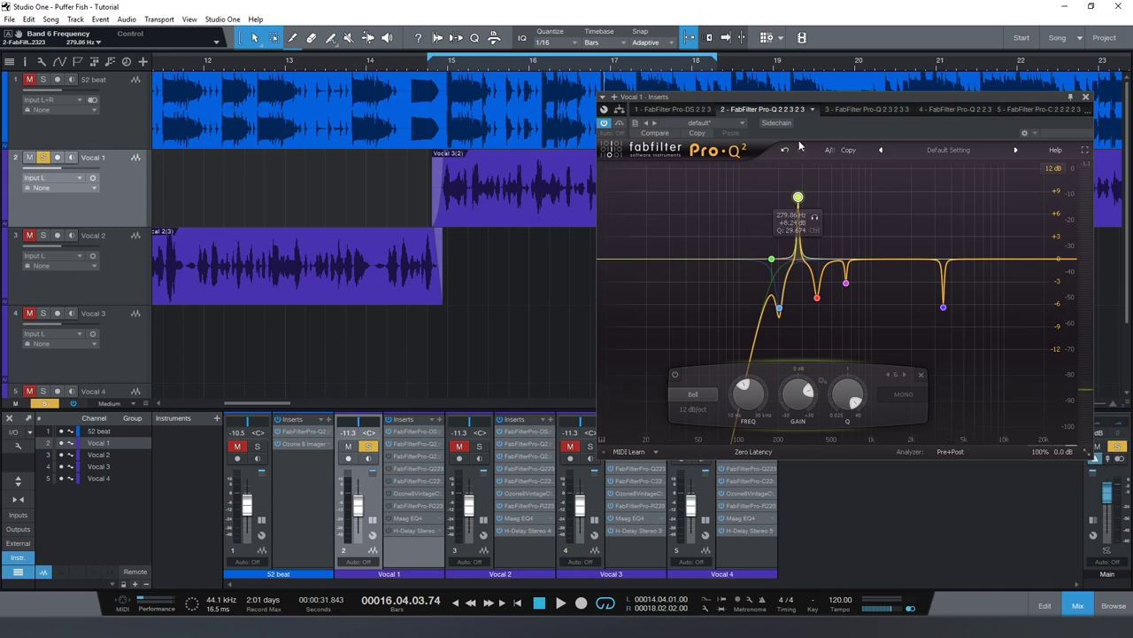
# Step: Open the third insert's Pro-Q 2, activate it during loop playback, and return to the loop start
pyautogui.click(852, 109)
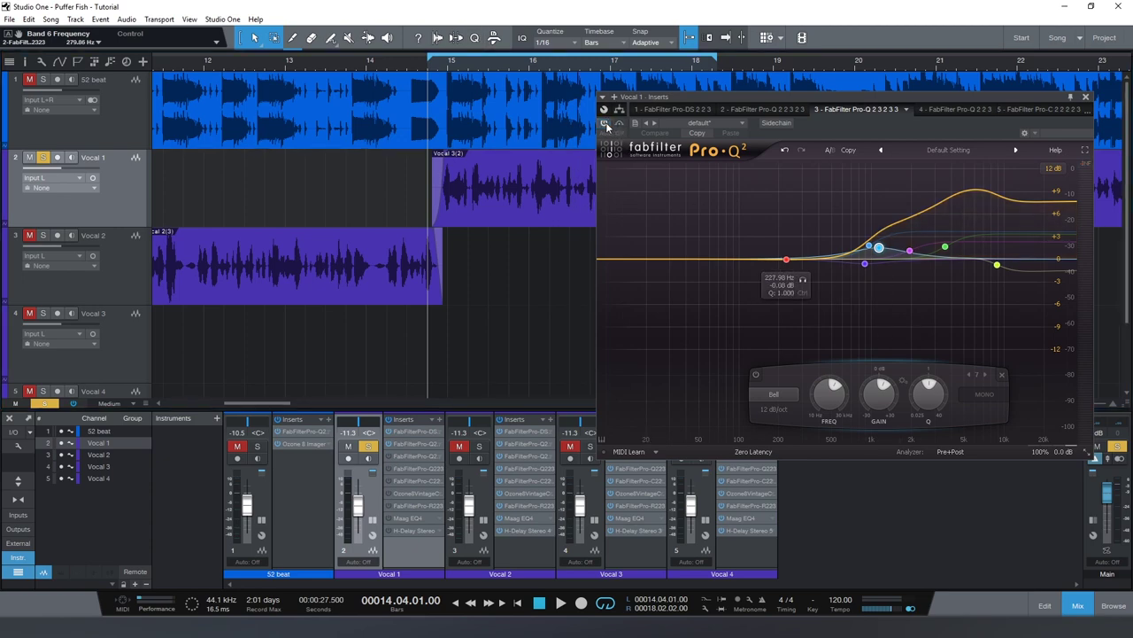
pyautogui.press('space')
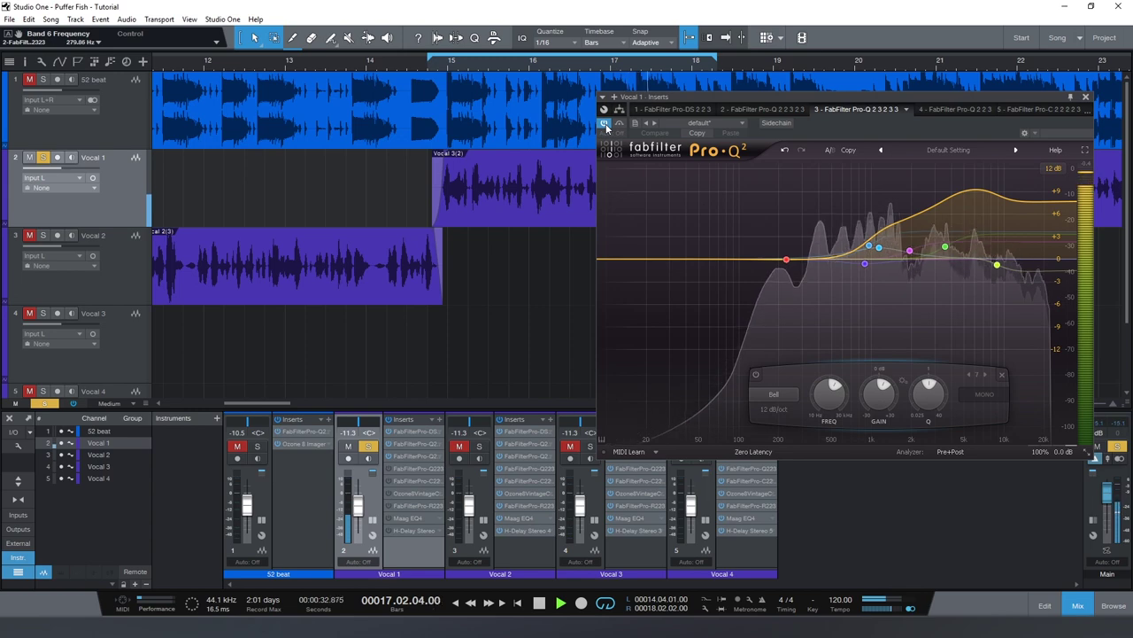
pyautogui.press('space')
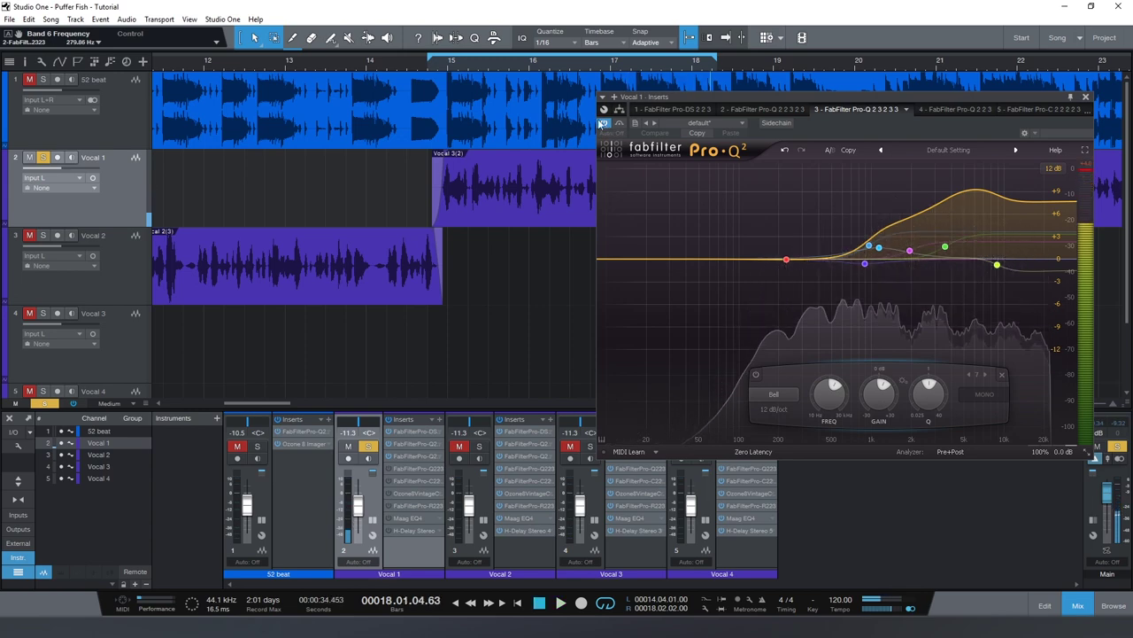
pyautogui.click(438, 73)
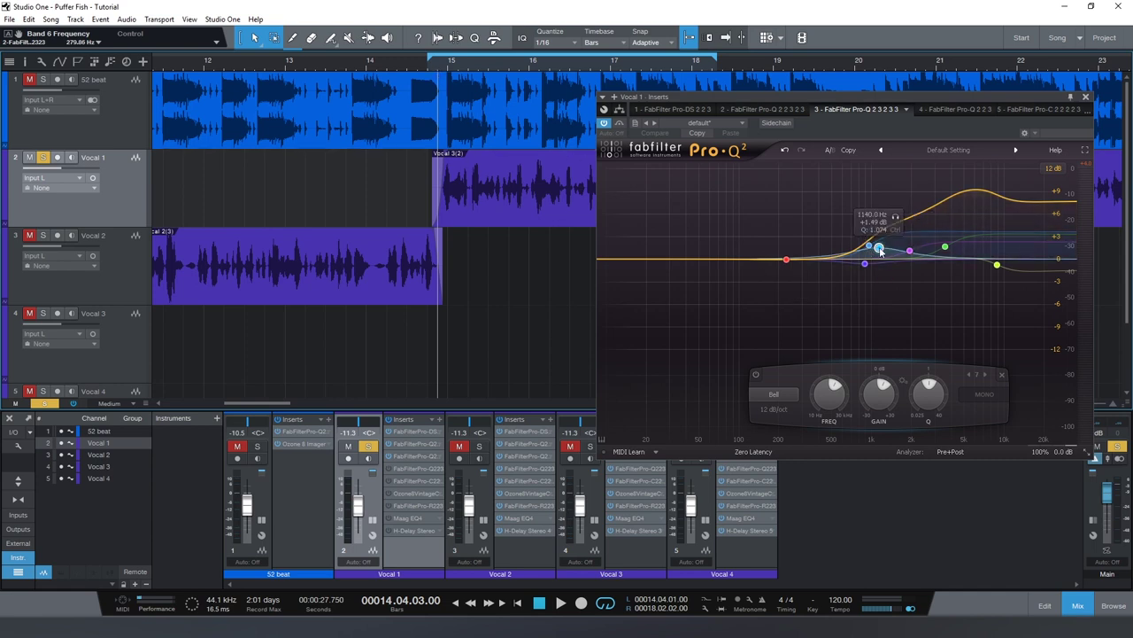
# Step: Solo the 1140 Hz bell boost in the third insert during playback, release it, and return to the loop start
pyautogui.click(894, 220)
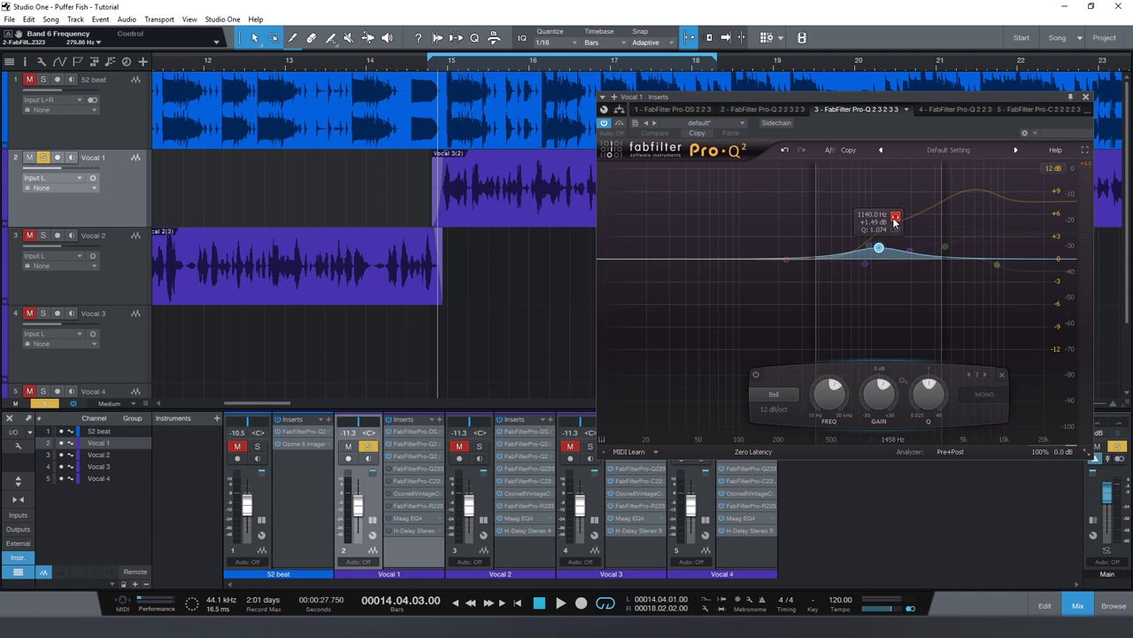
pyautogui.press('space')
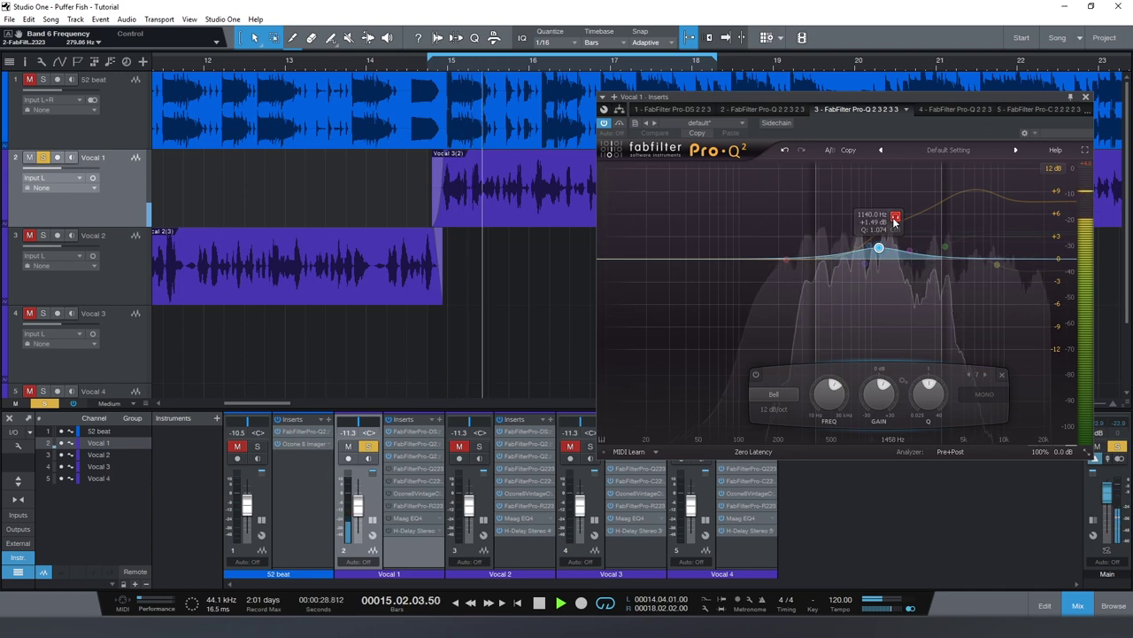
pyautogui.click(894, 218)
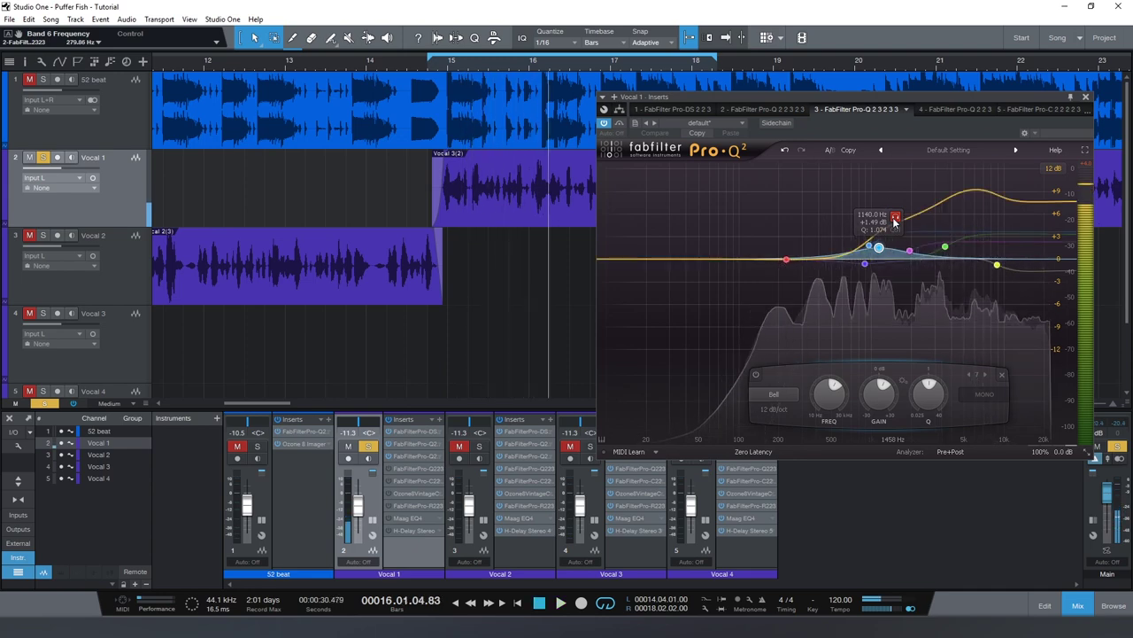
pyautogui.click(441, 66)
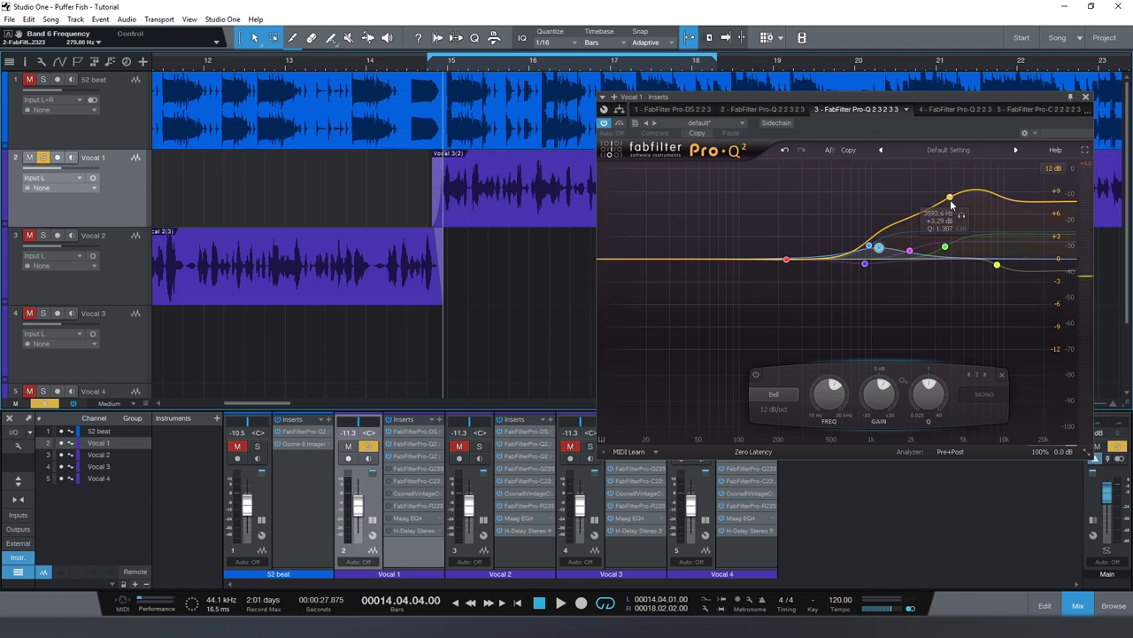
# Step: Solo the three high-shelf boosts of the third insert's Pro-Q 2 one after another during loop playback
pyautogui.click(869, 246)
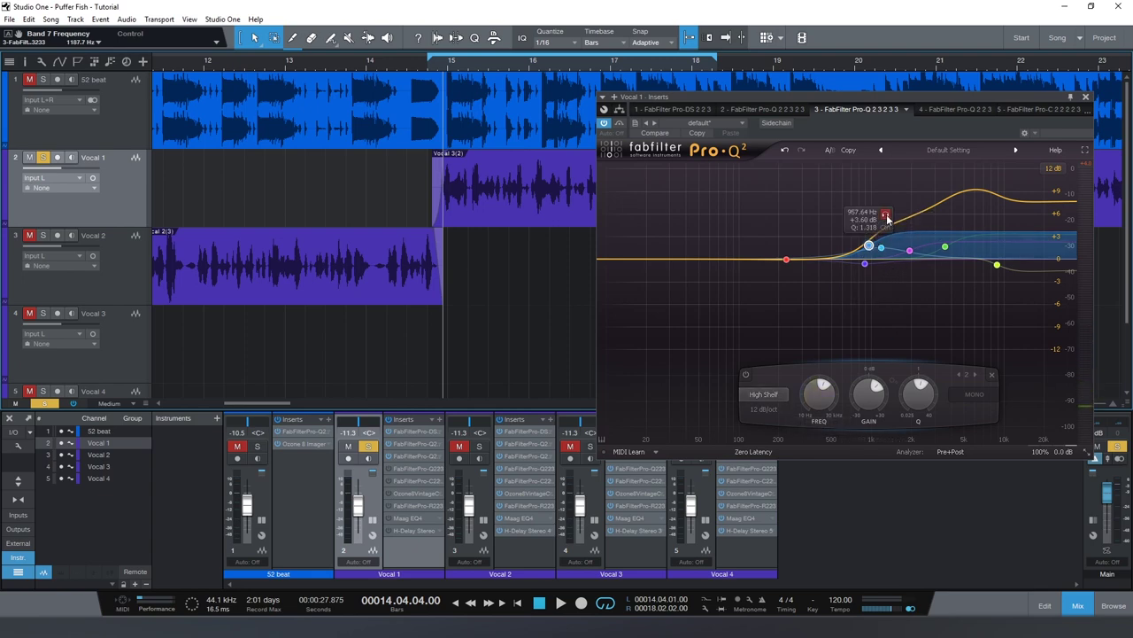
pyautogui.press('space')
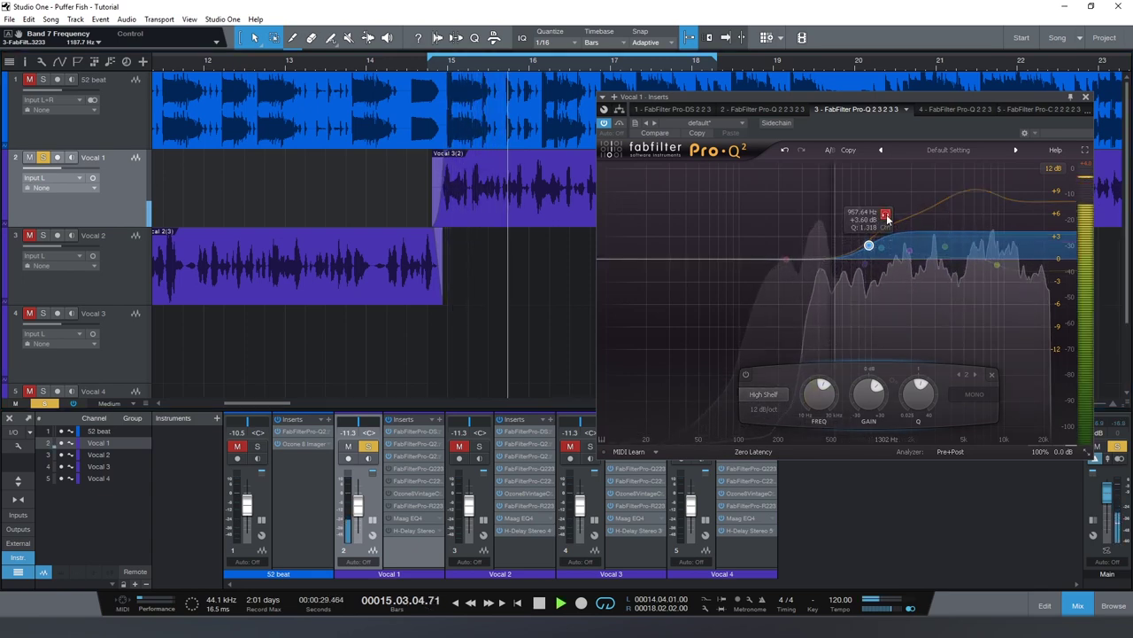
pyautogui.moveTo(887, 217); pyautogui.dragTo(866, 217)
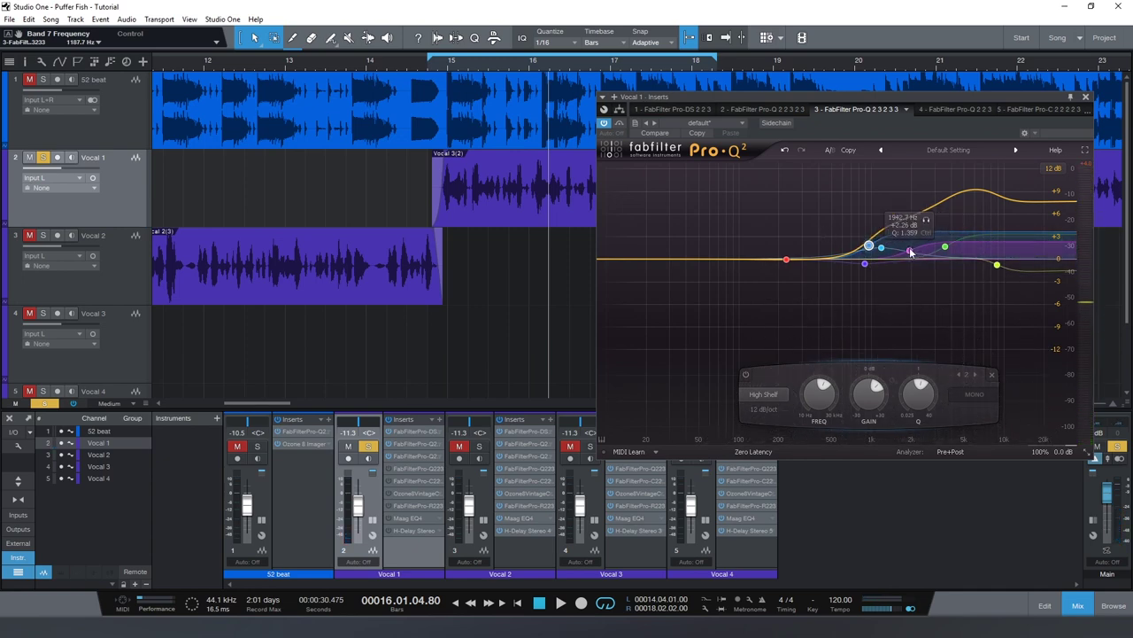
pyautogui.moveTo(926, 222); pyautogui.dragTo(927, 223)
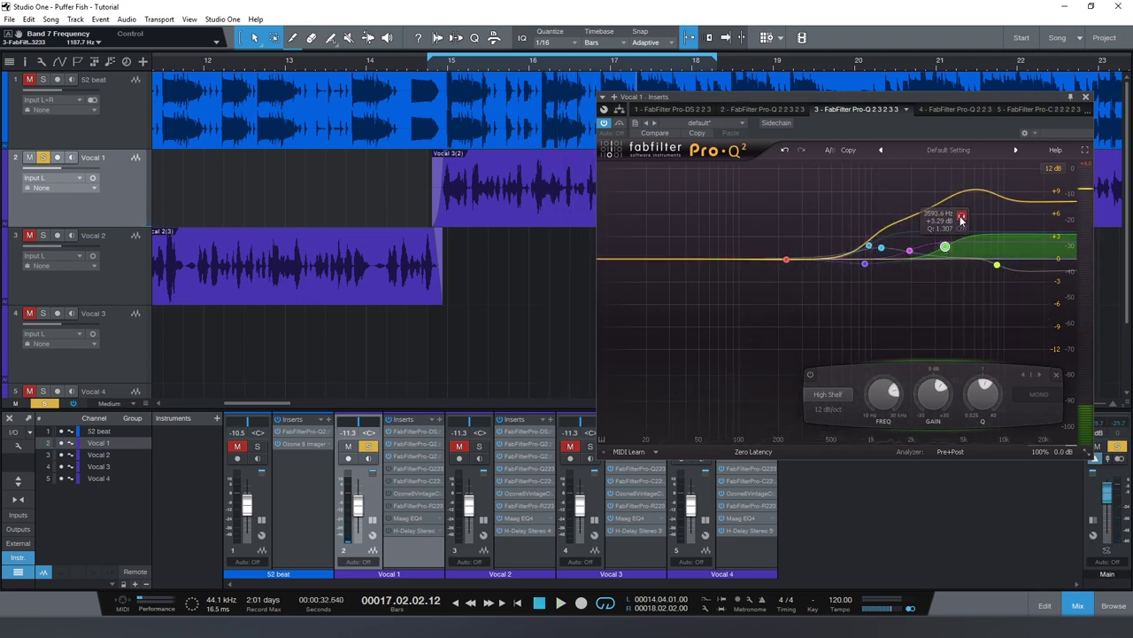
pyautogui.moveTo(963, 220); pyautogui.dragTo(963, 220)
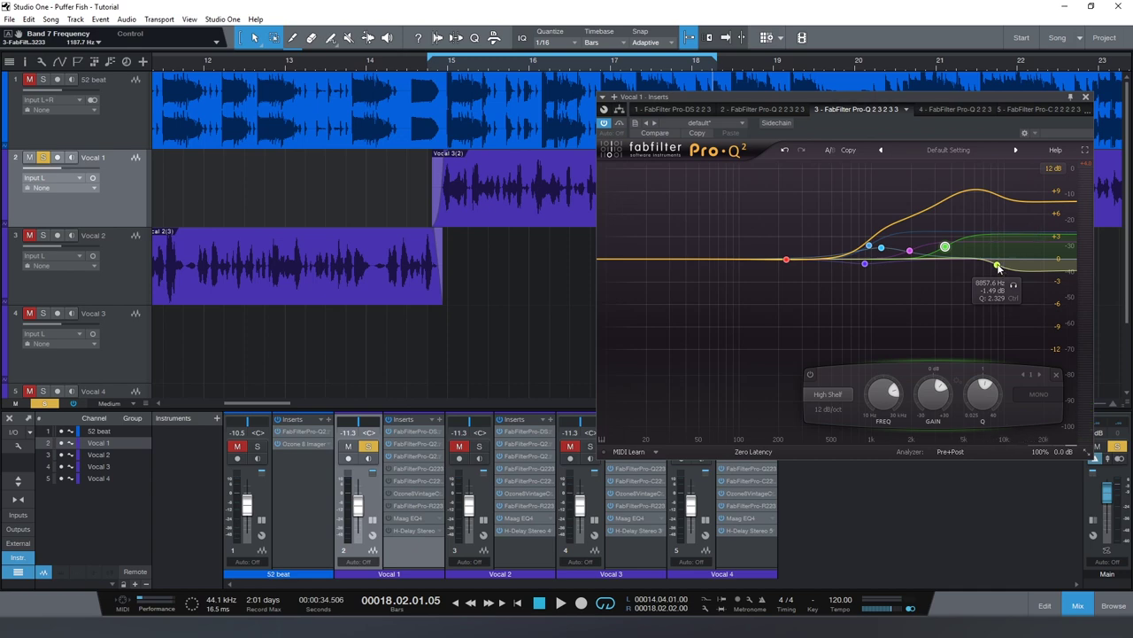
# Step: Audition the high-shelf cut at 8857.6 Hz in solo, and listen to the full EQ curve during loop playback
pyautogui.click(998, 265)
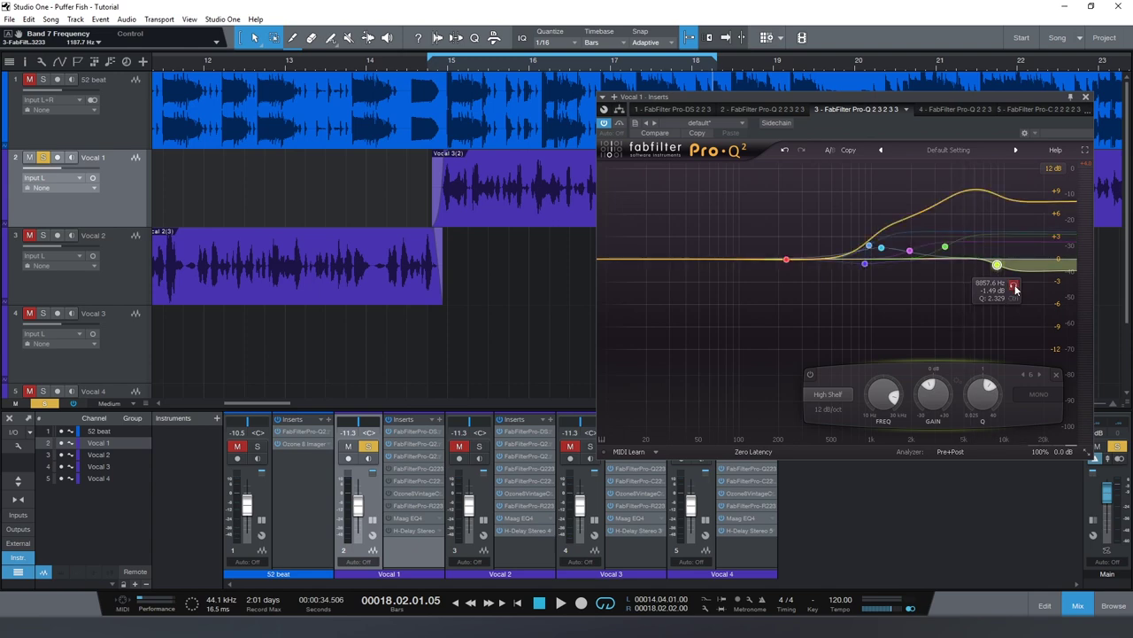
pyautogui.press('space')
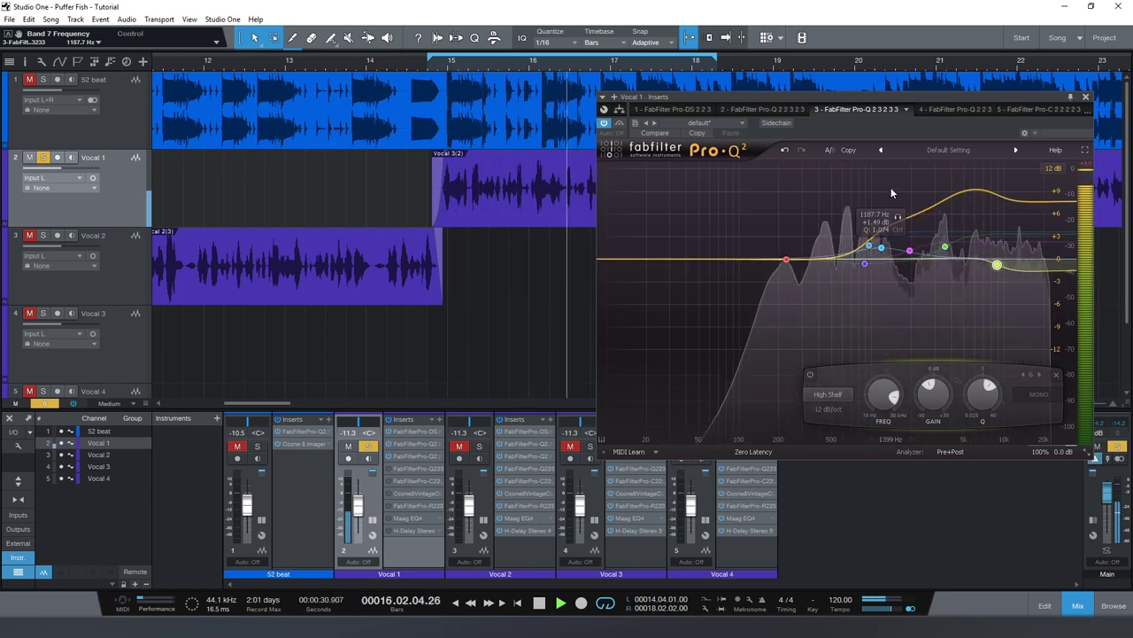
pyautogui.press('space')
# Step: Open the fourth insert's Pro-Q 2, play the vocal from the loop start, and activate the EQ during playback
pyautogui.click(924, 108)
pyautogui.click(441, 63)
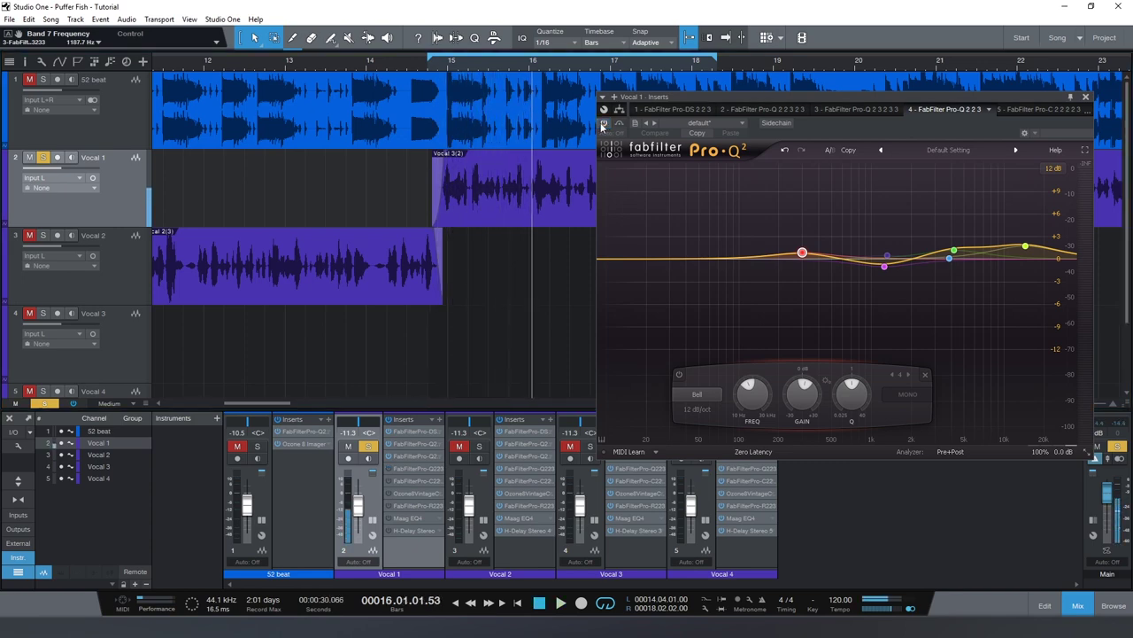
pyautogui.press('space')
pyautogui.press('space')
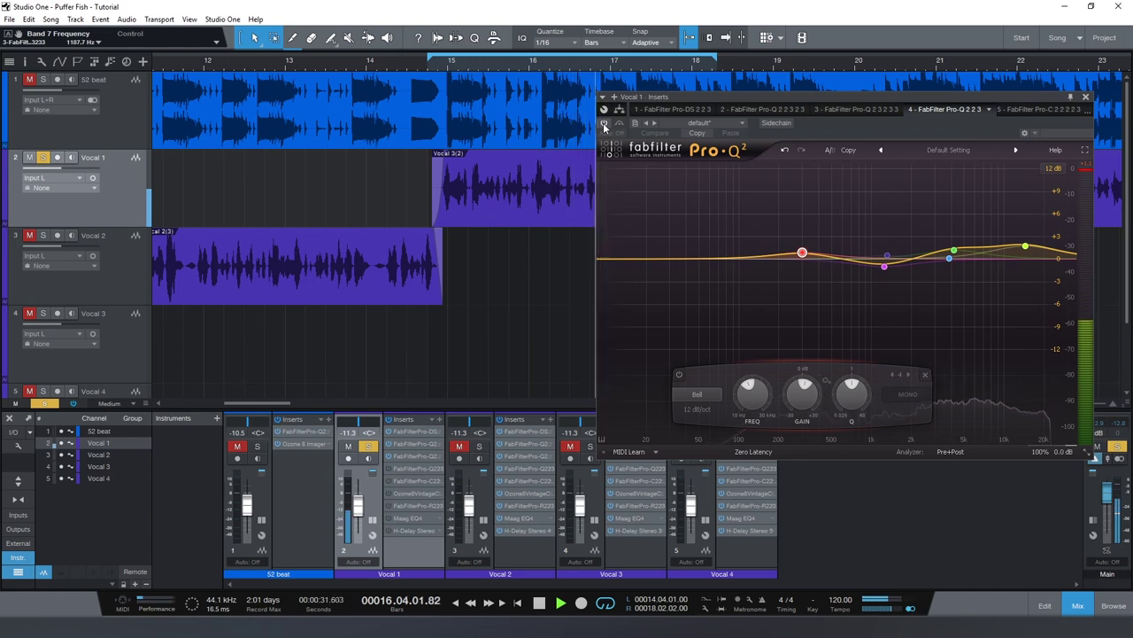
pyautogui.click(604, 124)
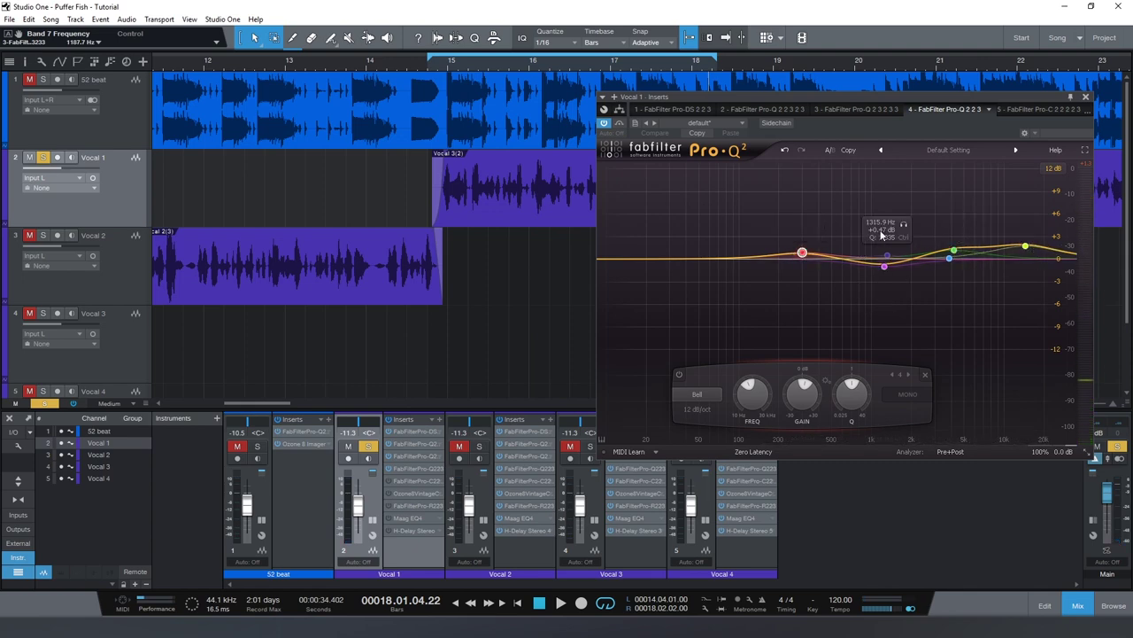
# Step: Open the fifth insert, FabFilter Pro-C 2, and examine its attack, release, threshold and ratio settings
pyautogui.click(1007, 109)
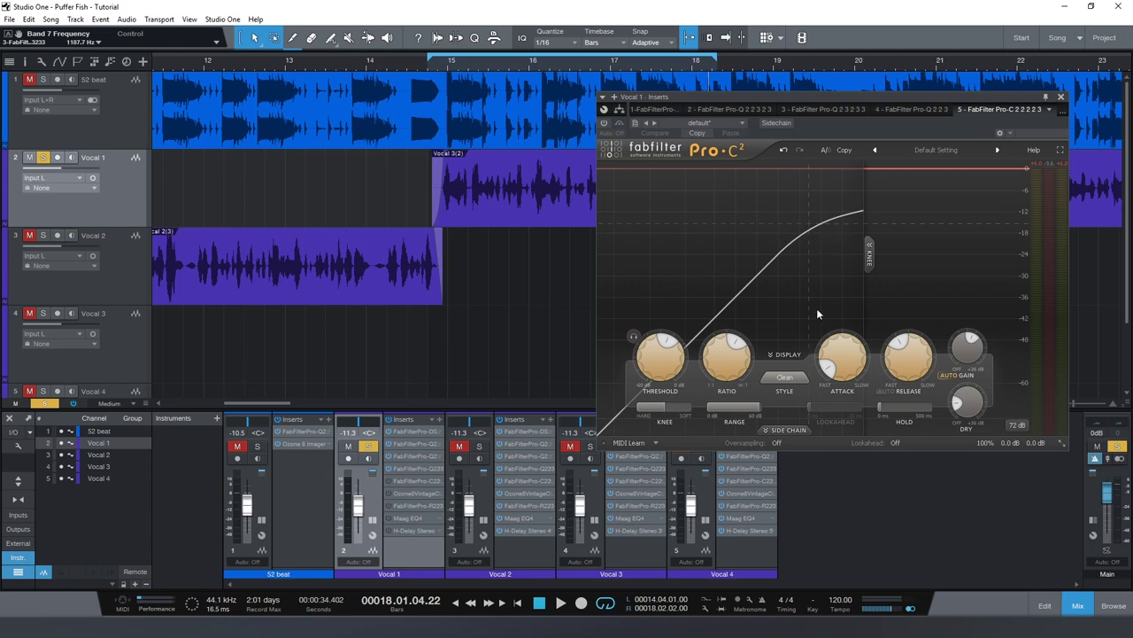
pyautogui.moveTo(829, 379)
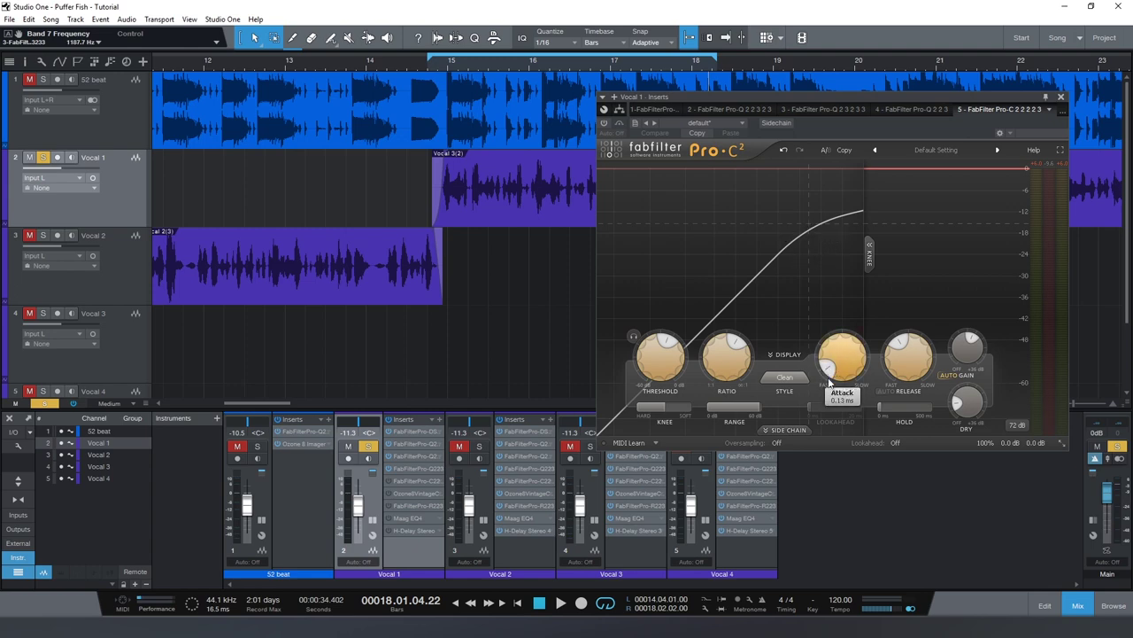
pyautogui.moveTo(912, 365)
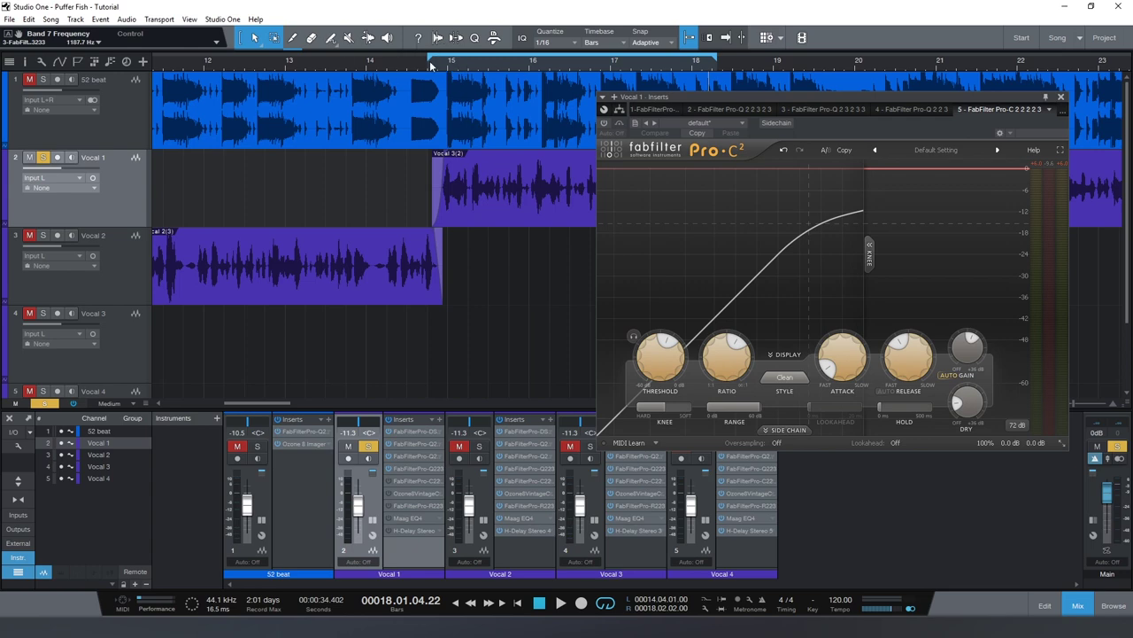
pyautogui.moveTo(653, 354)
pyautogui.moveTo(730, 355)
# Step: Play the looped vocal with Pro-C 2 bypassed, activate it for comparison, and return to the loop start
pyautogui.click(433, 62)
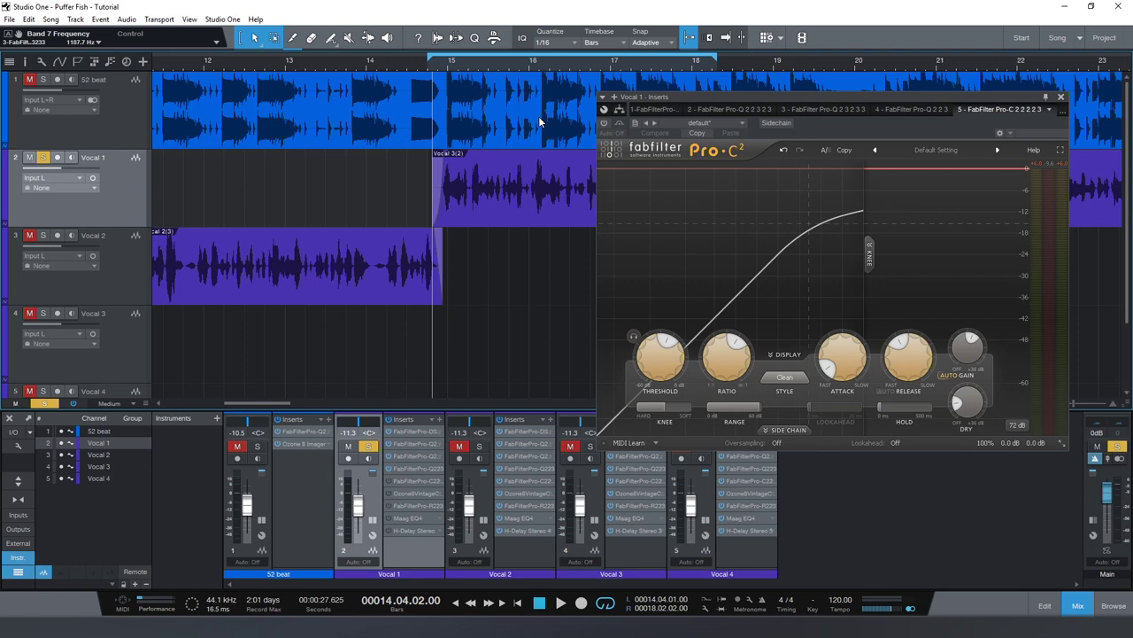
pyautogui.press('space')
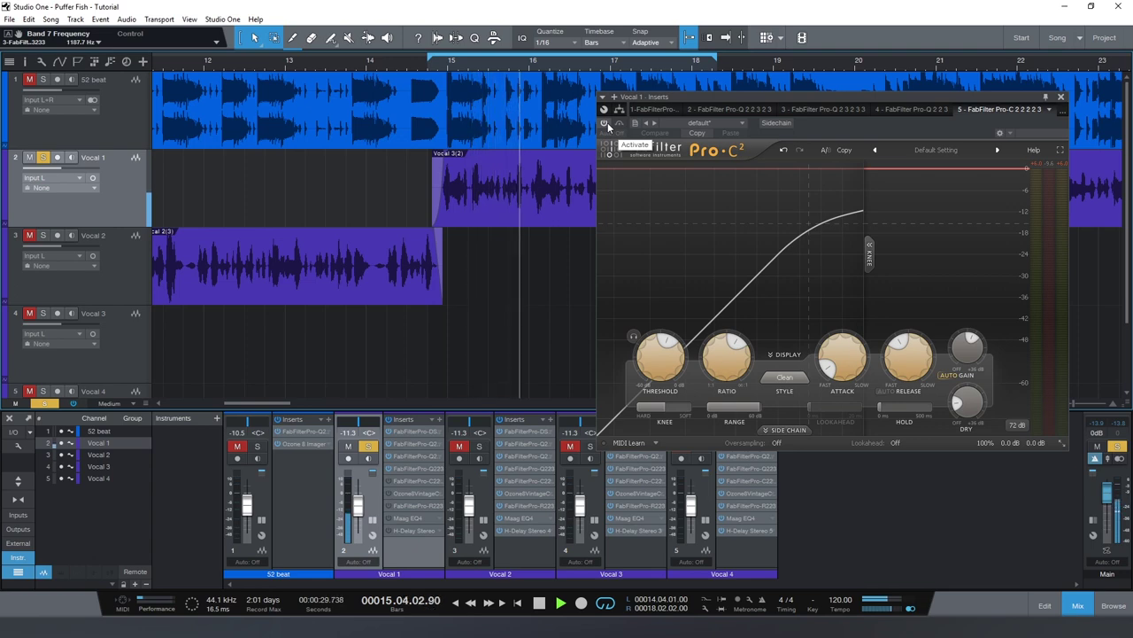
pyautogui.press('space')
pyautogui.click(438, 69)
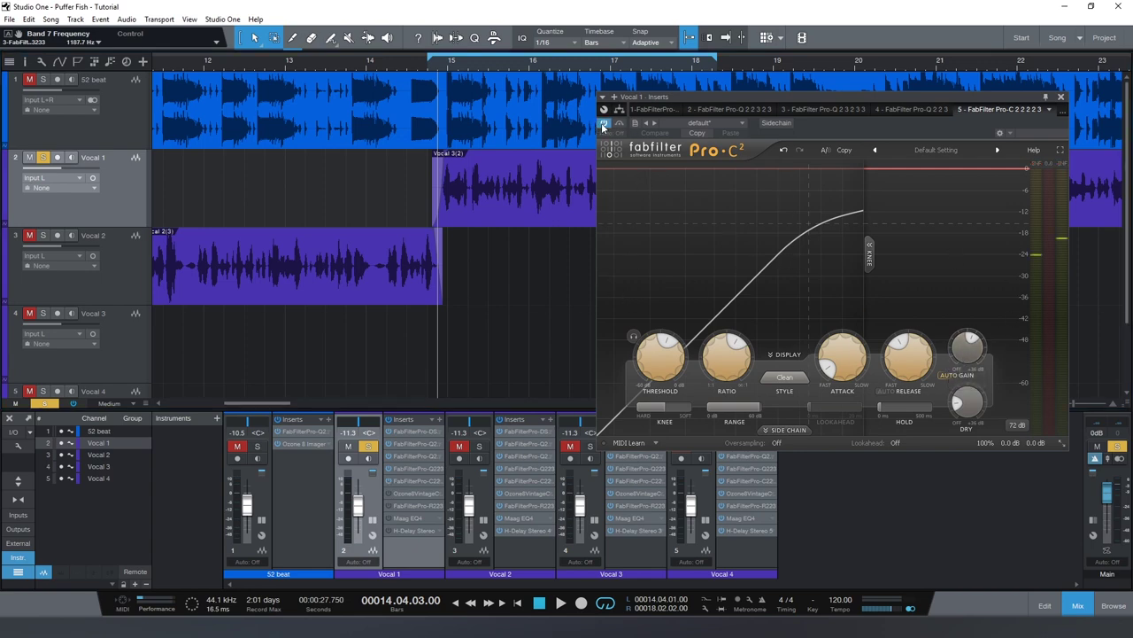
pyautogui.press('space')
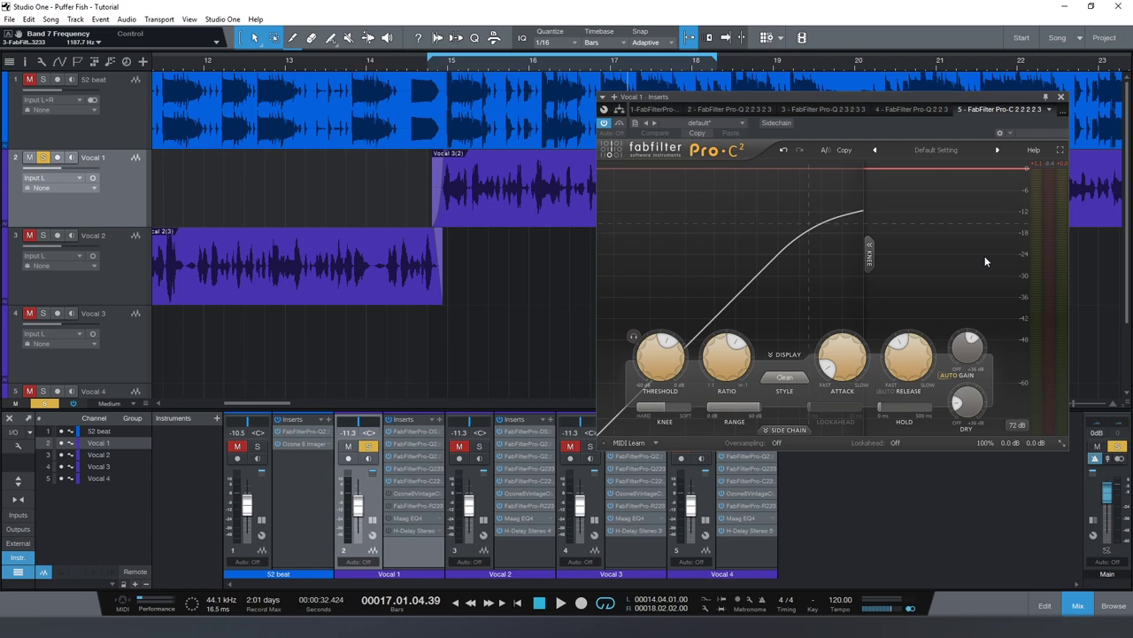
pyautogui.click(434, 67)
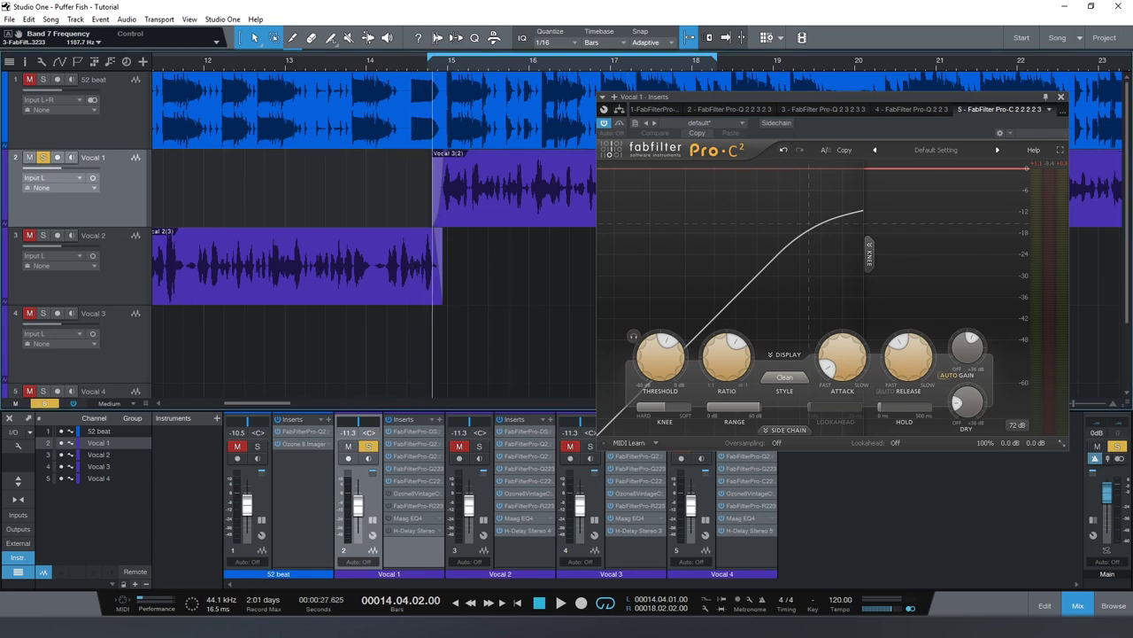
# Step: Open the sixth insert, Ozone 8 Vintage Compressor, and reposition its window so the whole plug-in is visible
pyautogui.click(1049, 109)
pyautogui.click(979, 188)
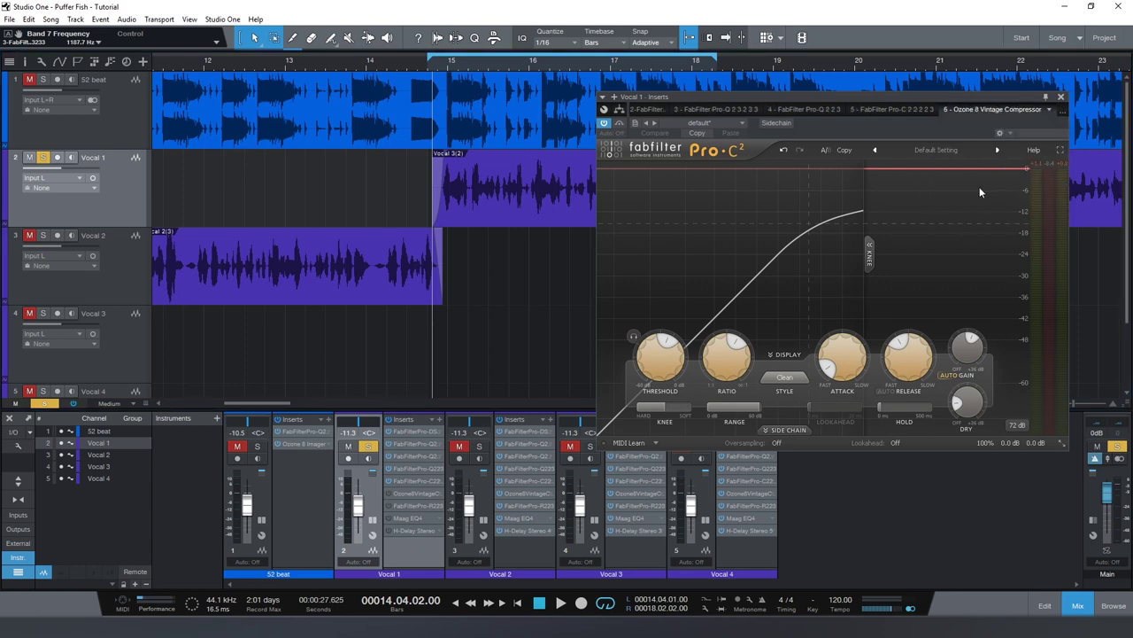
pyautogui.moveTo(753, 90); pyautogui.dragTo(590, 131)
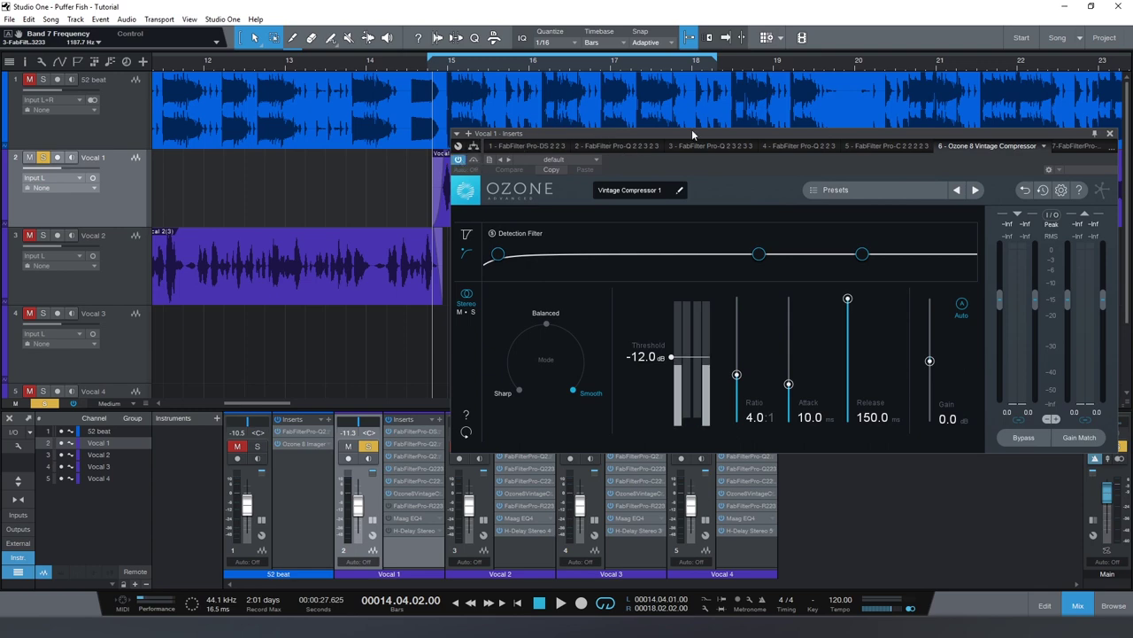
pyautogui.moveTo(595, 132); pyautogui.dragTo(596, 132)
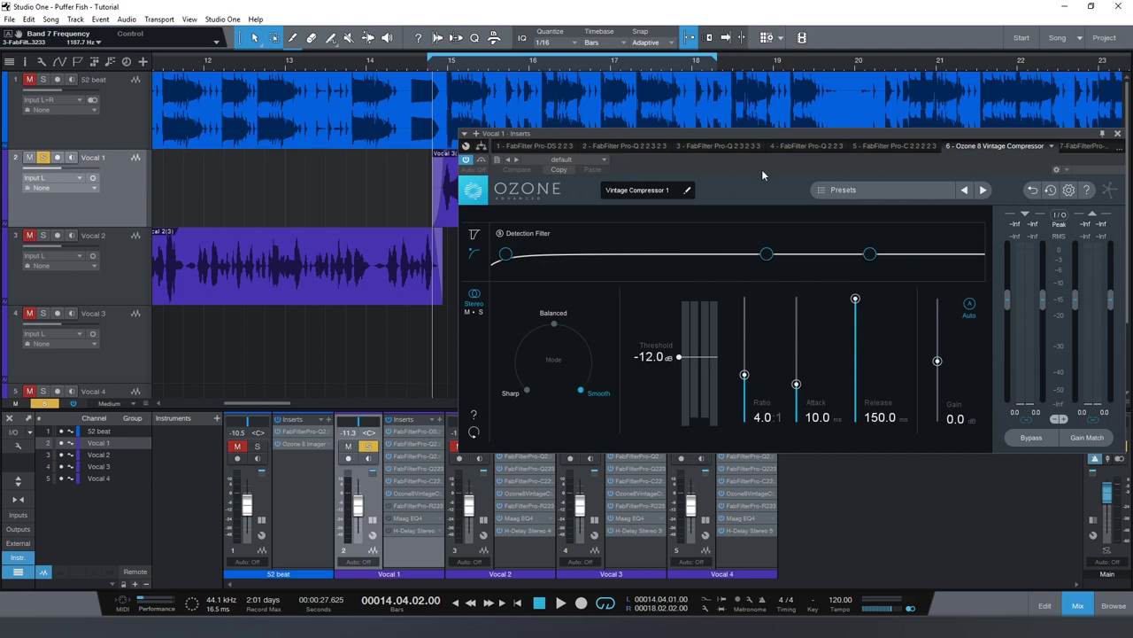
pyautogui.moveTo(670, 133); pyautogui.dragTo(668, 139)
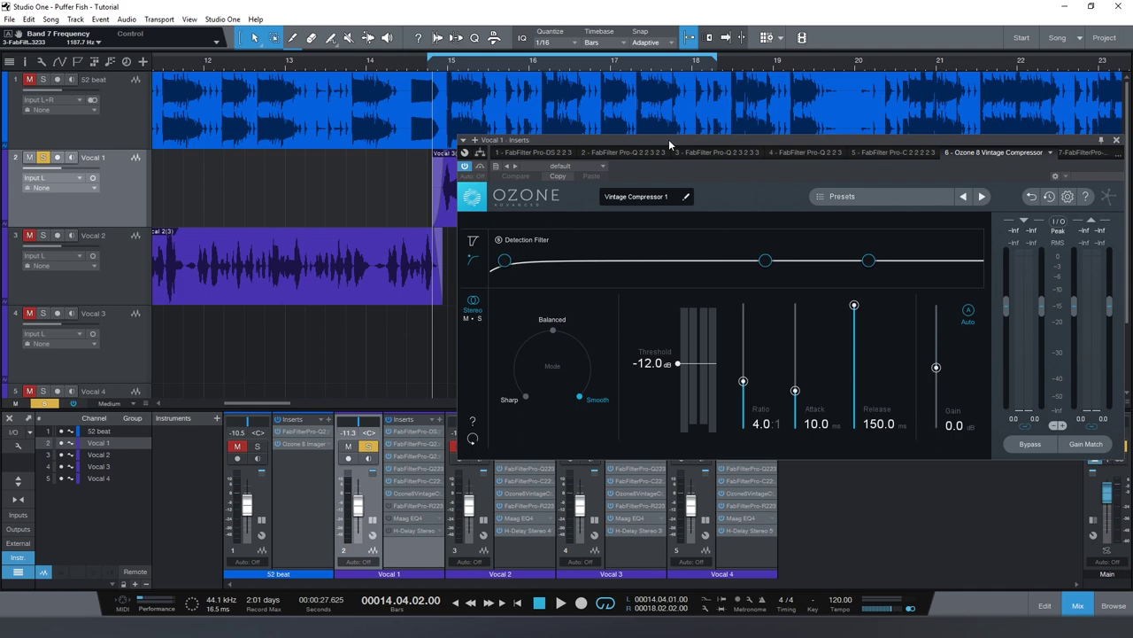
# Step: Audition the soloed vocal through the Ozone 8 Vintage Compressor from the loop start, and stop playback
pyautogui.press('space')
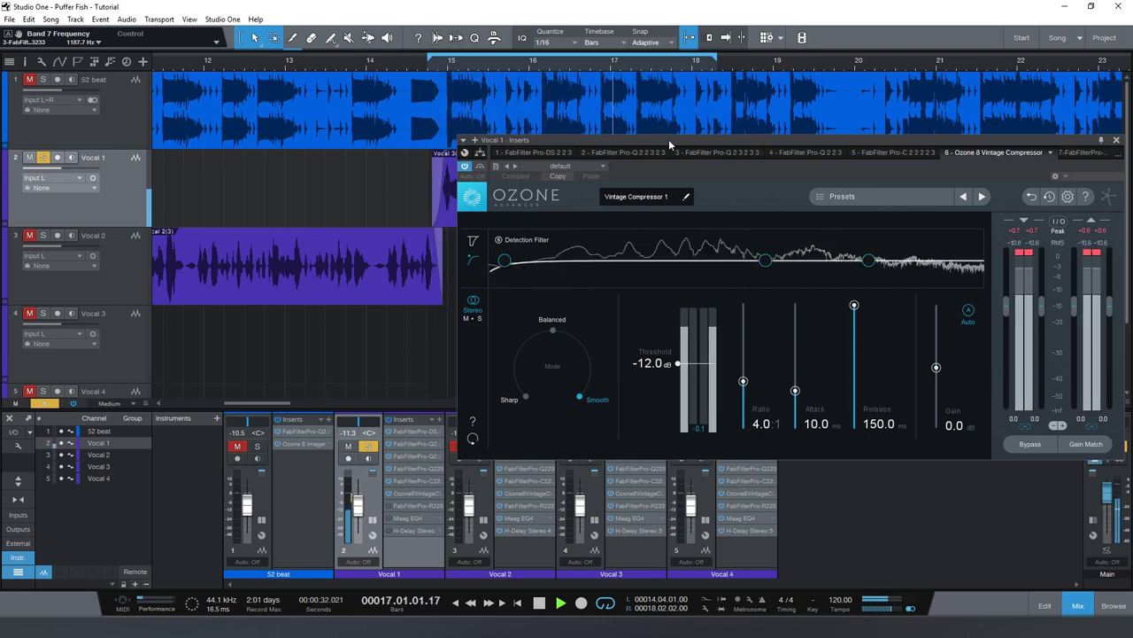
pyautogui.press('space')
# Step: Open the seventh insert, FabFilter Pro-R, with its whole window in view, and examine its mix, brightness and space settings
pyautogui.click(1085, 152)
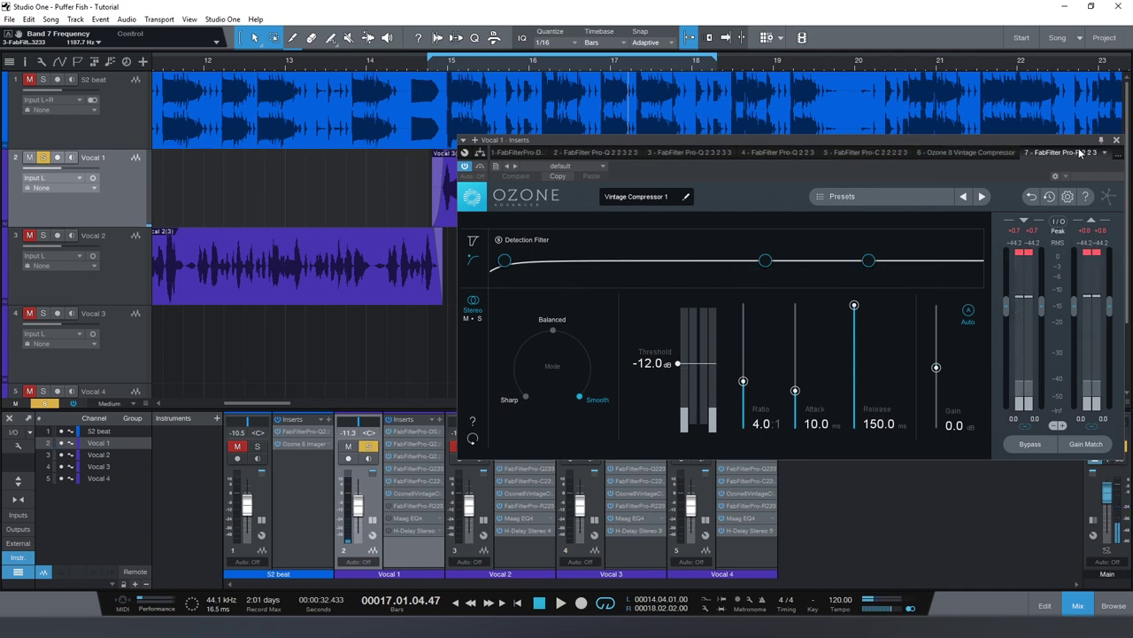
pyautogui.moveTo(555, 139); pyautogui.dragTo(631, 110)
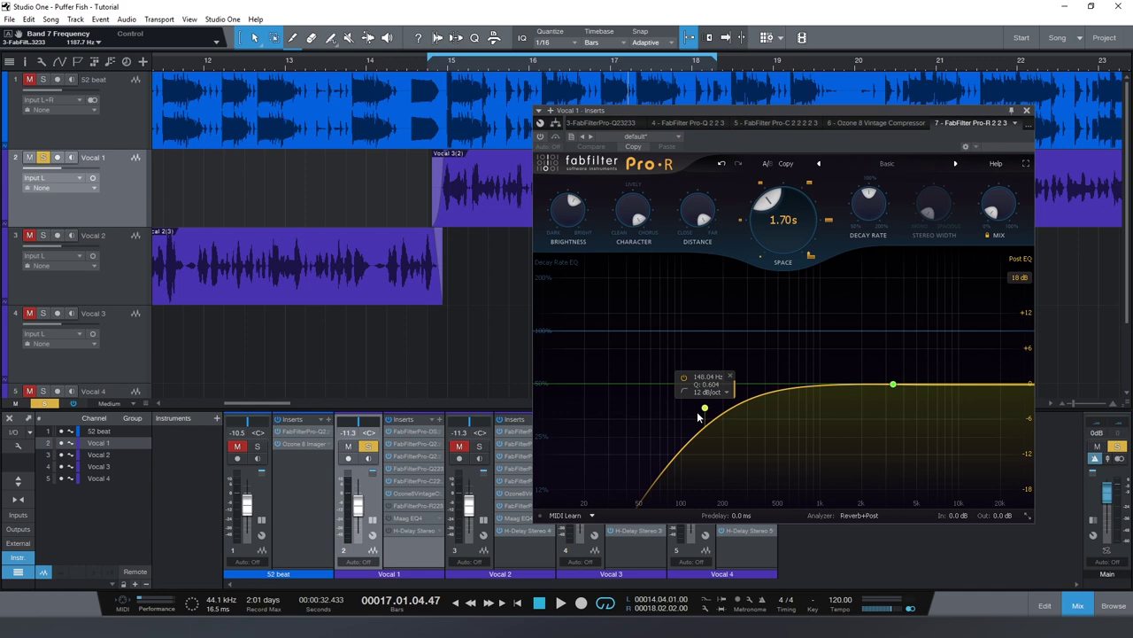
pyautogui.click(671, 123)
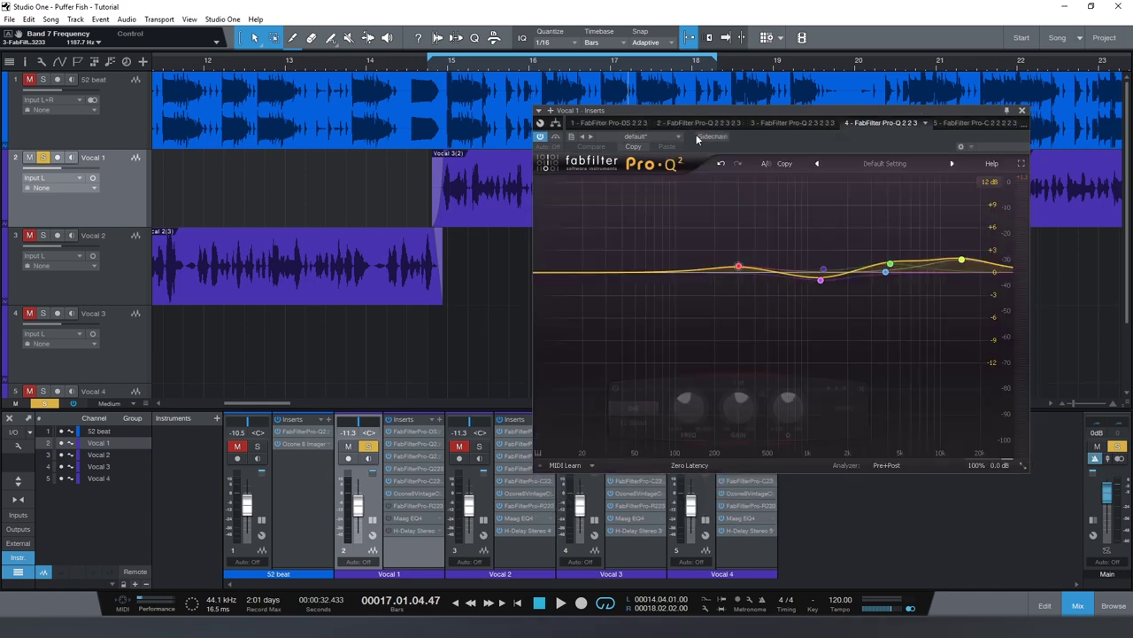
pyautogui.click(1023, 124)
pyautogui.click(974, 218)
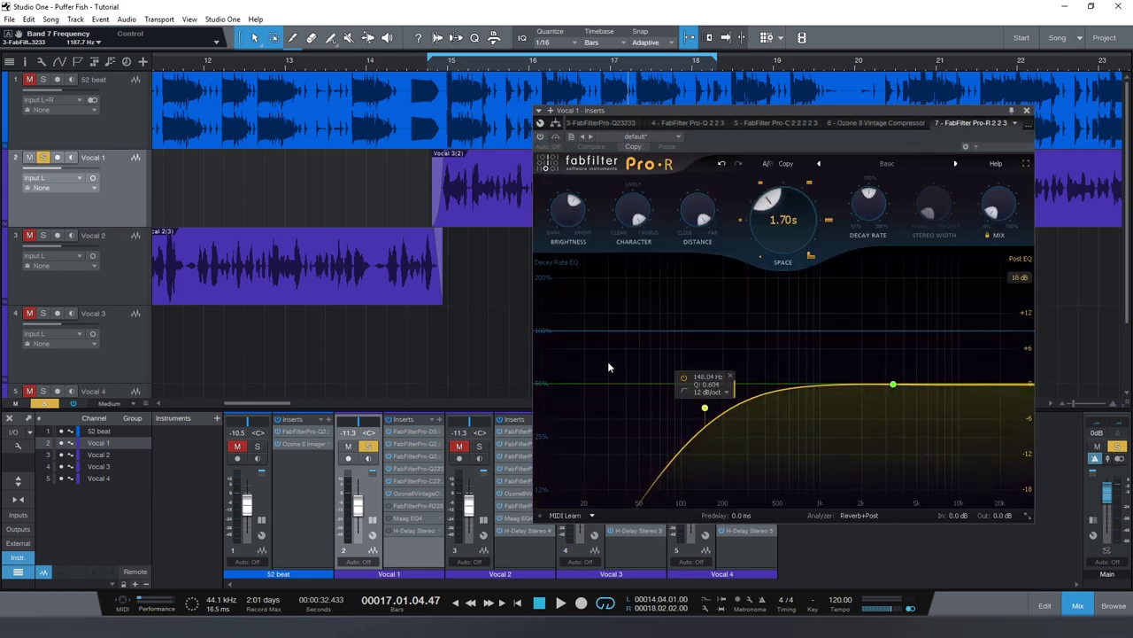
pyautogui.moveTo(991, 215)
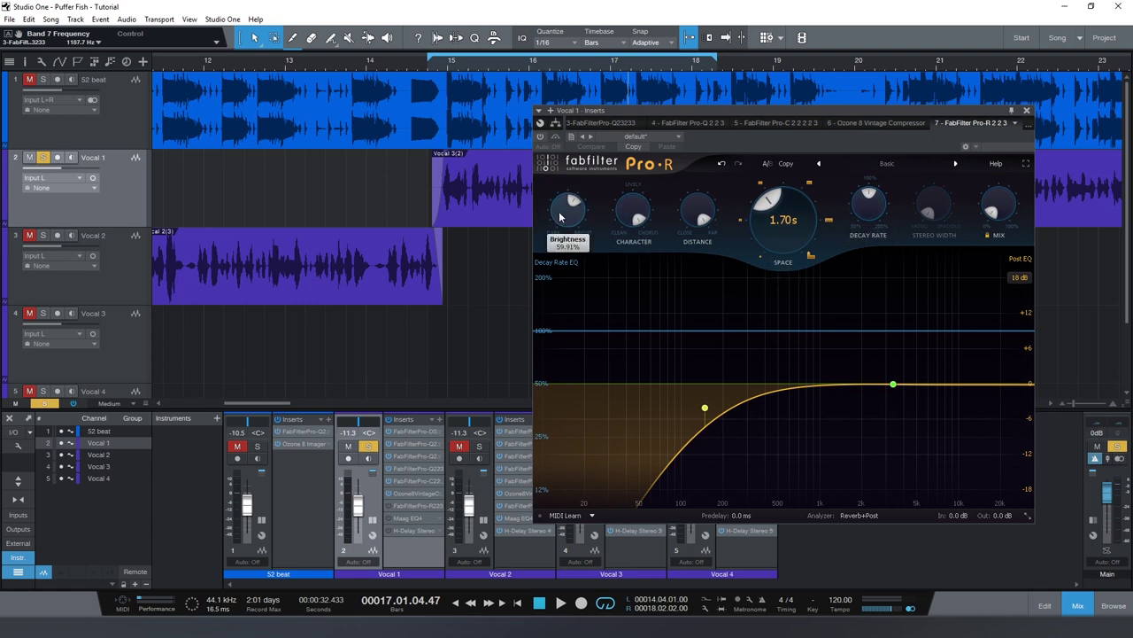
pyautogui.moveTo(571, 200)
pyautogui.moveTo(576, 228)
pyautogui.moveTo(790, 232)
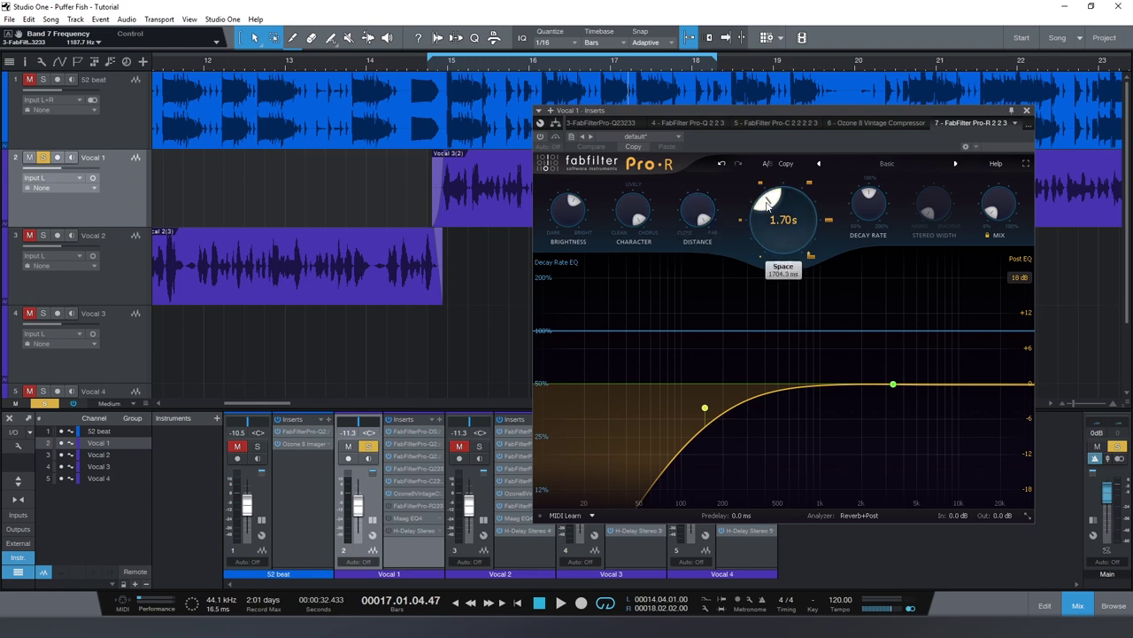
pyautogui.moveTo(769, 212)
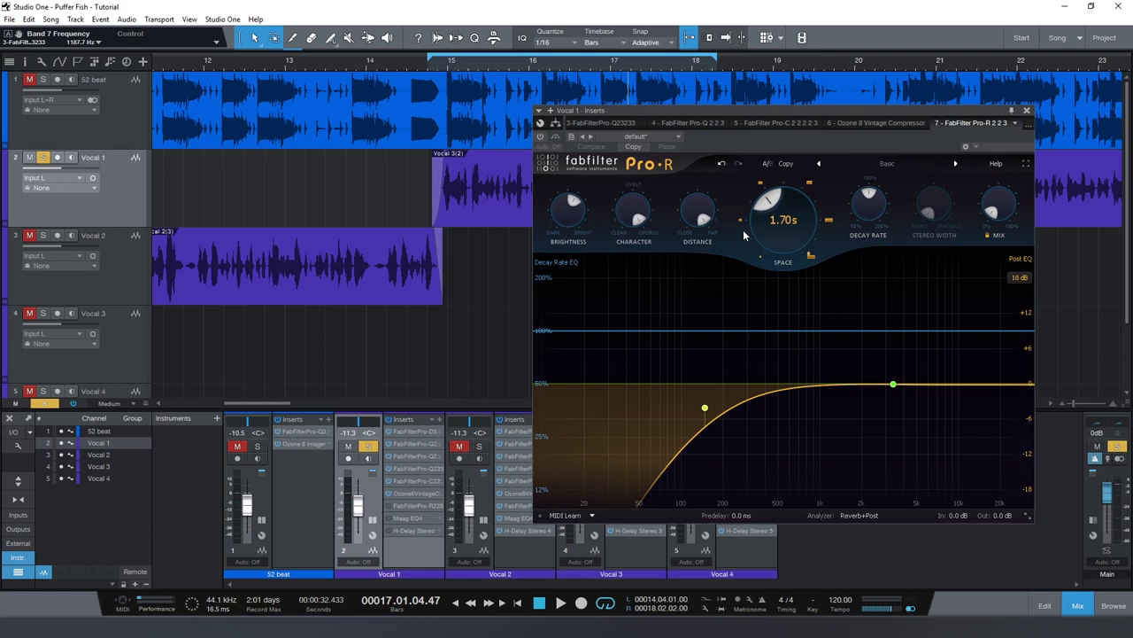
# Step: Play the vocal from the loop start with Pro-R bypassed, activate the reverb during playback, and stop
pyautogui.click(440, 65)
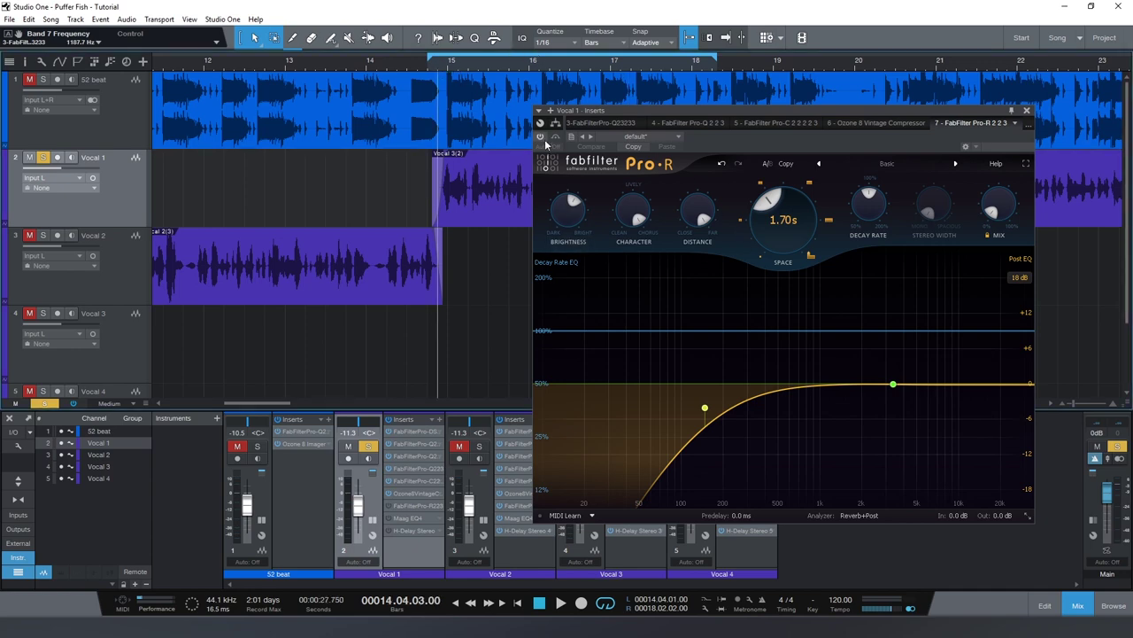
pyautogui.press('space')
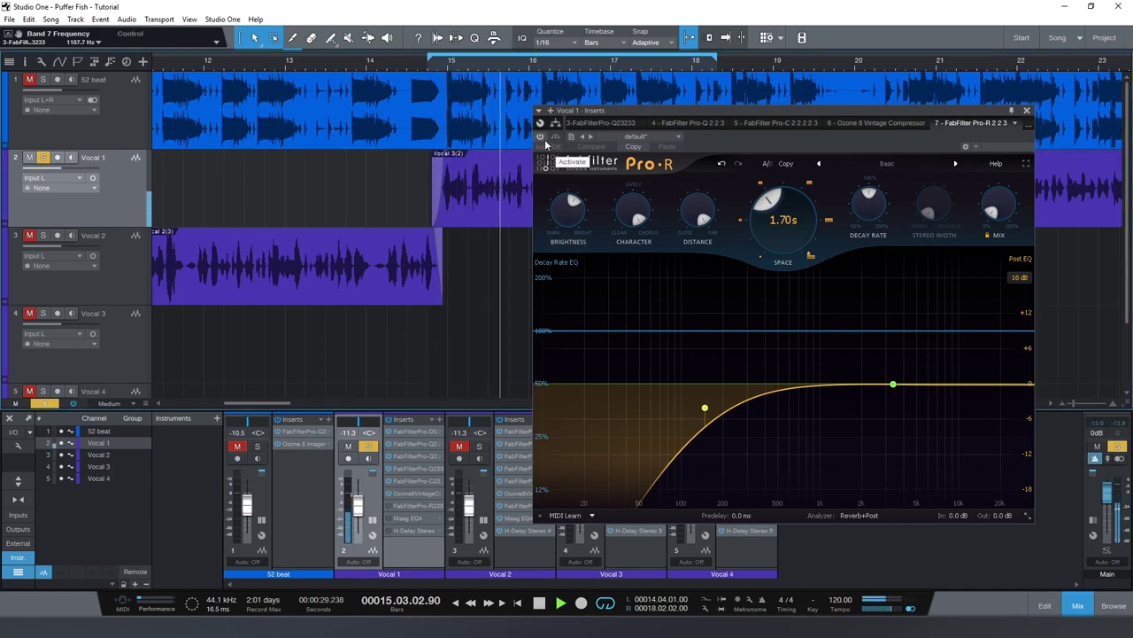
pyautogui.press('space')
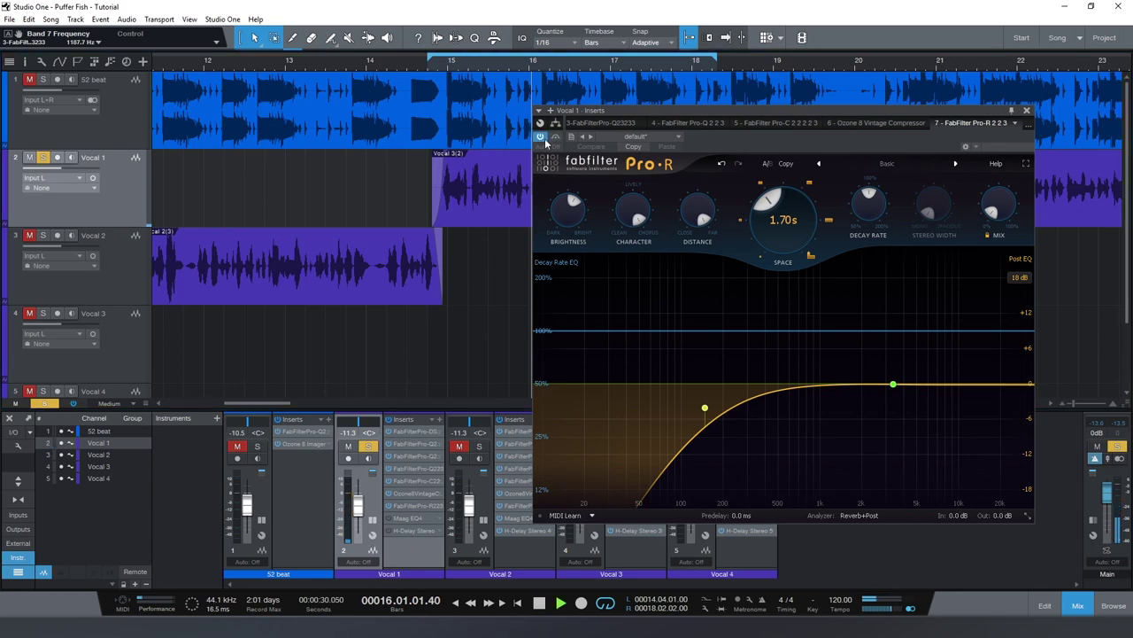
pyautogui.click(547, 143)
pyautogui.press('space')
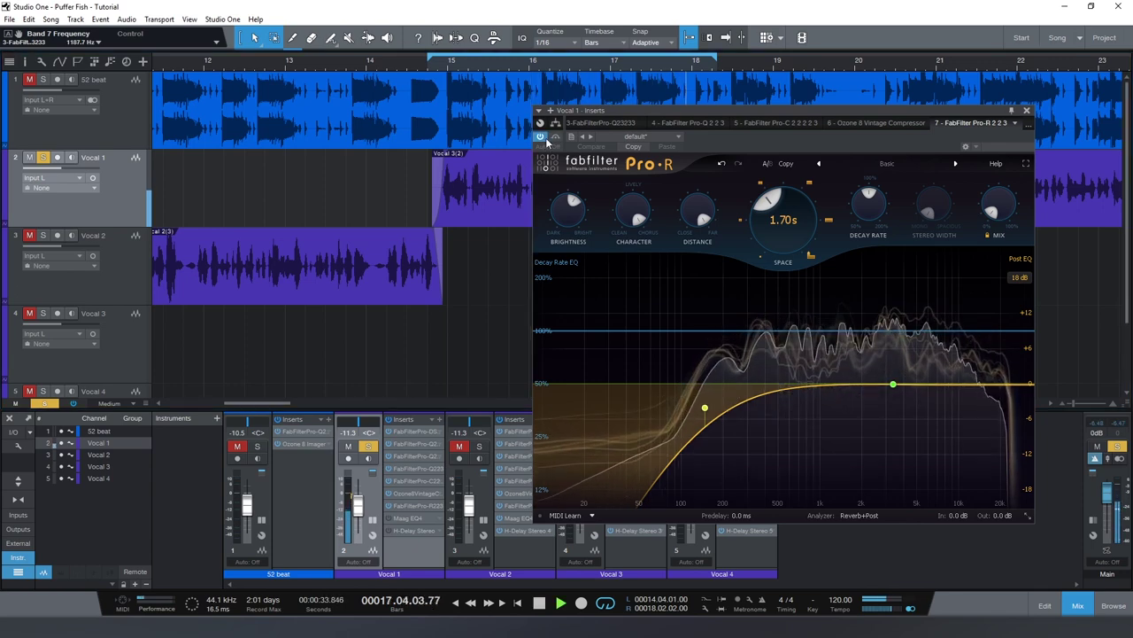
# Step: Open the eighth insert, Maag EQ4, move its window below the vocal clip, and try the Air Band knob, leaving it at 40 kHz
pyautogui.click(1030, 131)
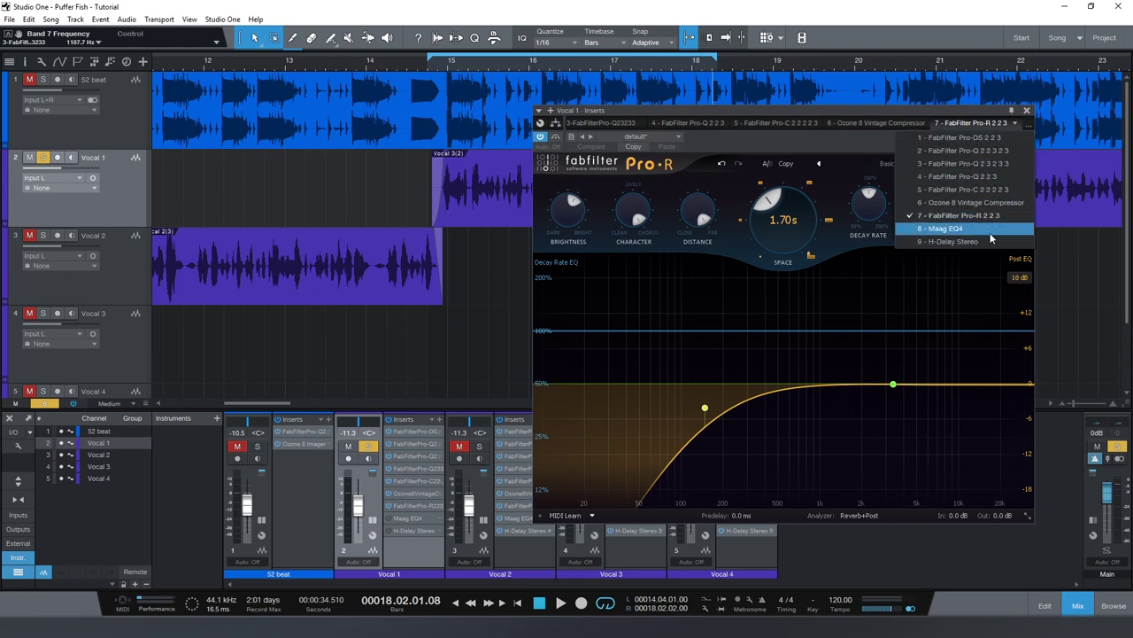
pyautogui.click(965, 232)
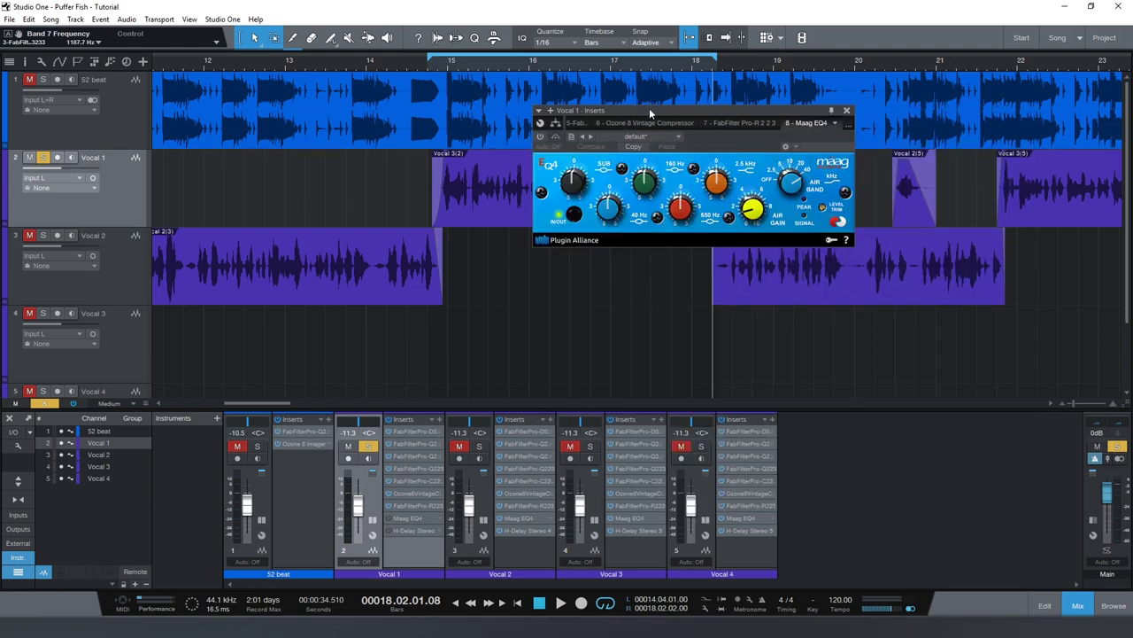
pyautogui.moveTo(649, 108); pyautogui.dragTo(692, 214)
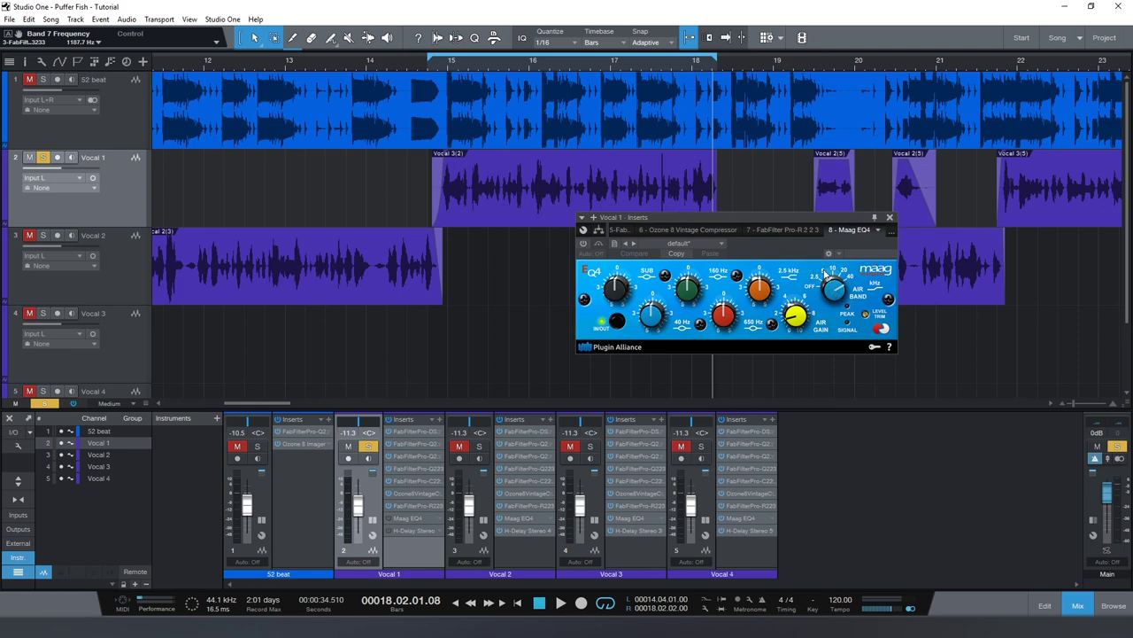
pyautogui.scroll(-2, 832, 300)
pyautogui.scroll(3, 833, 294)
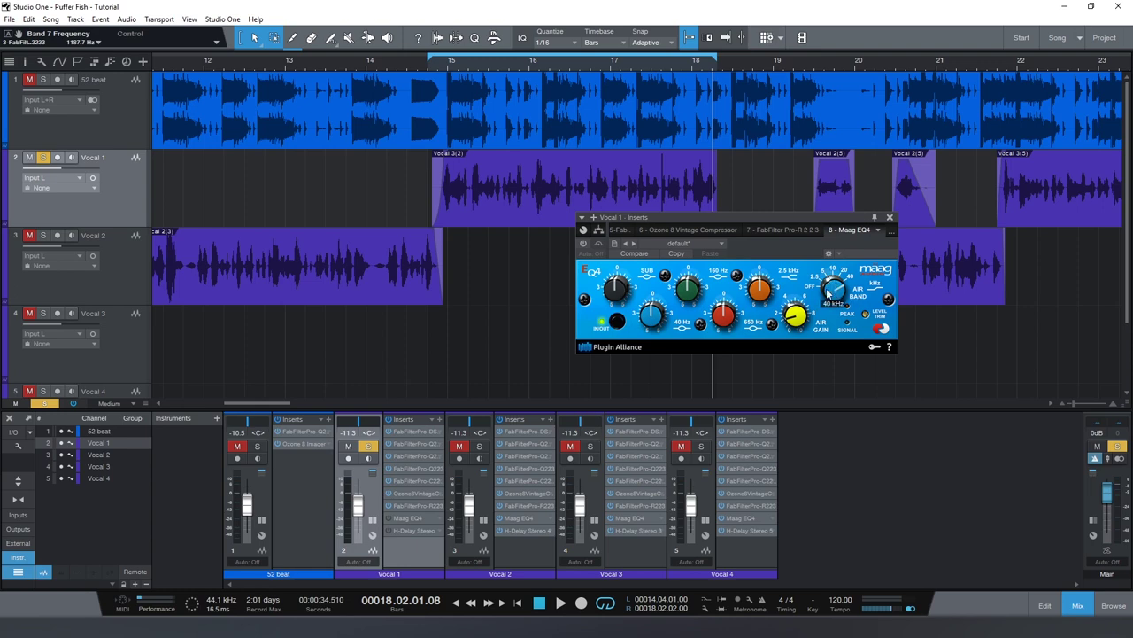
pyautogui.scroll(2, 833, 295)
# Step: Play the vocal from the loop start and activate Maag EQ4 for comparison
pyautogui.press('space')
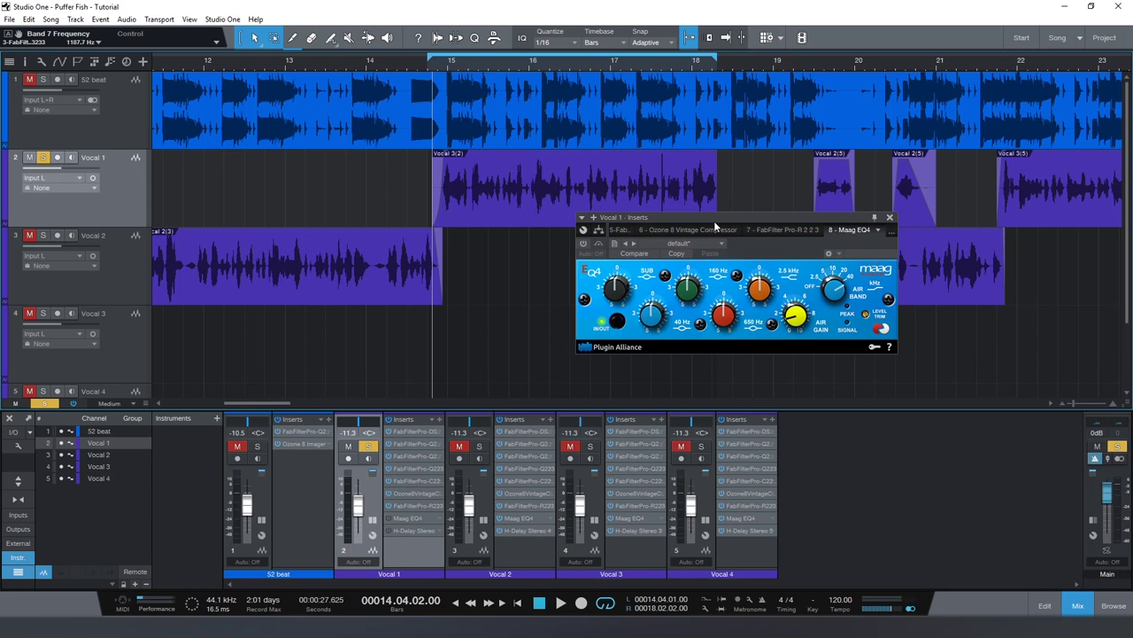
pyautogui.press('space')
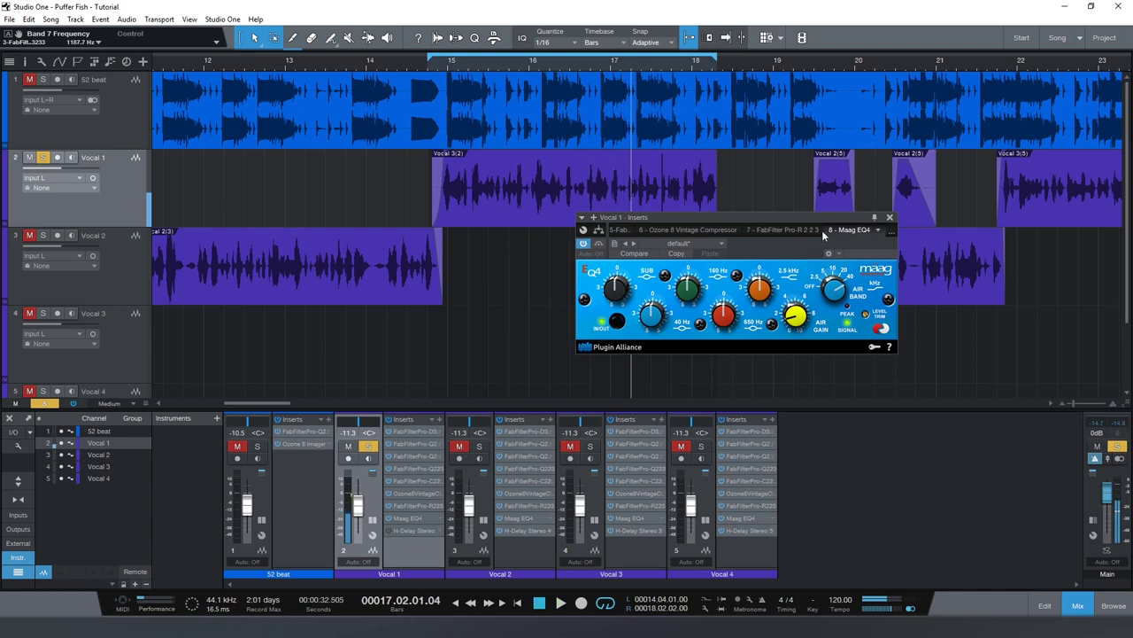
# Step: Open the ninth insert, H-Delay Stereo, and move its window up clear of the mixer channels
pyautogui.click(878, 229)
pyautogui.click(820, 351)
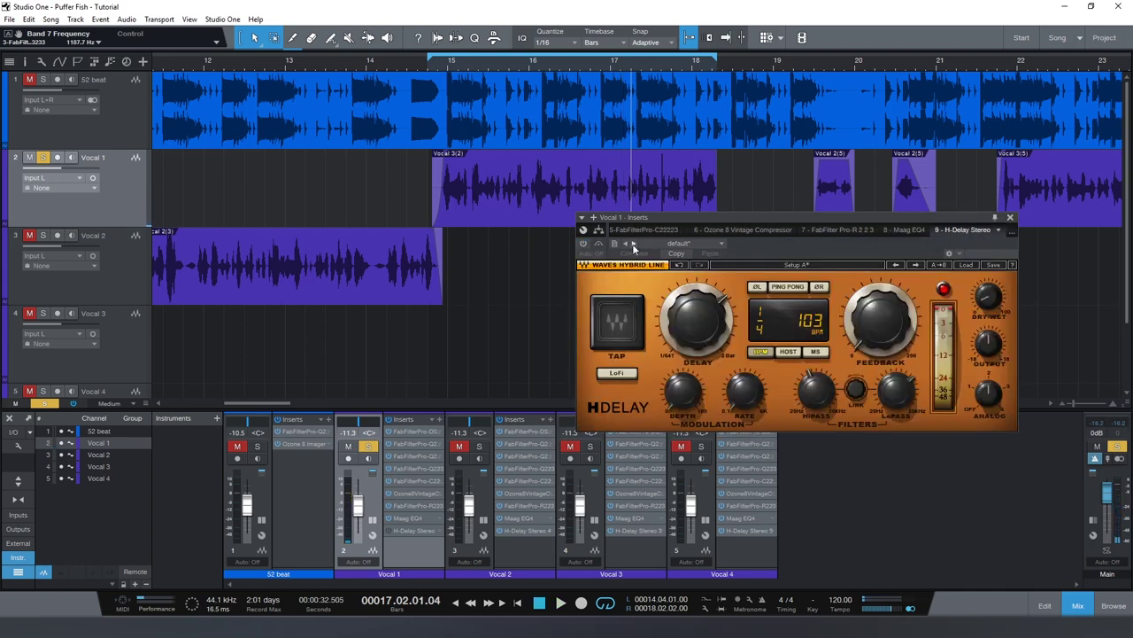
pyautogui.moveTo(689, 220); pyautogui.dragTo(666, 167)
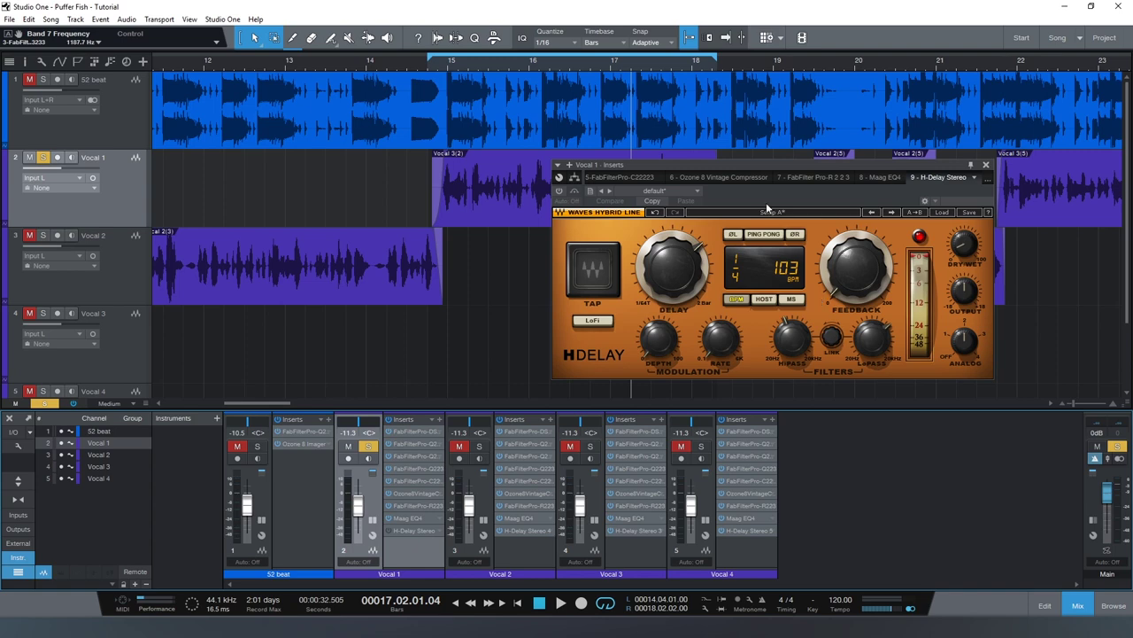
# Step: Play the vocal from the loop start with H-Delay bypassed, activate the delay during playback, and stop
pyautogui.click(438, 68)
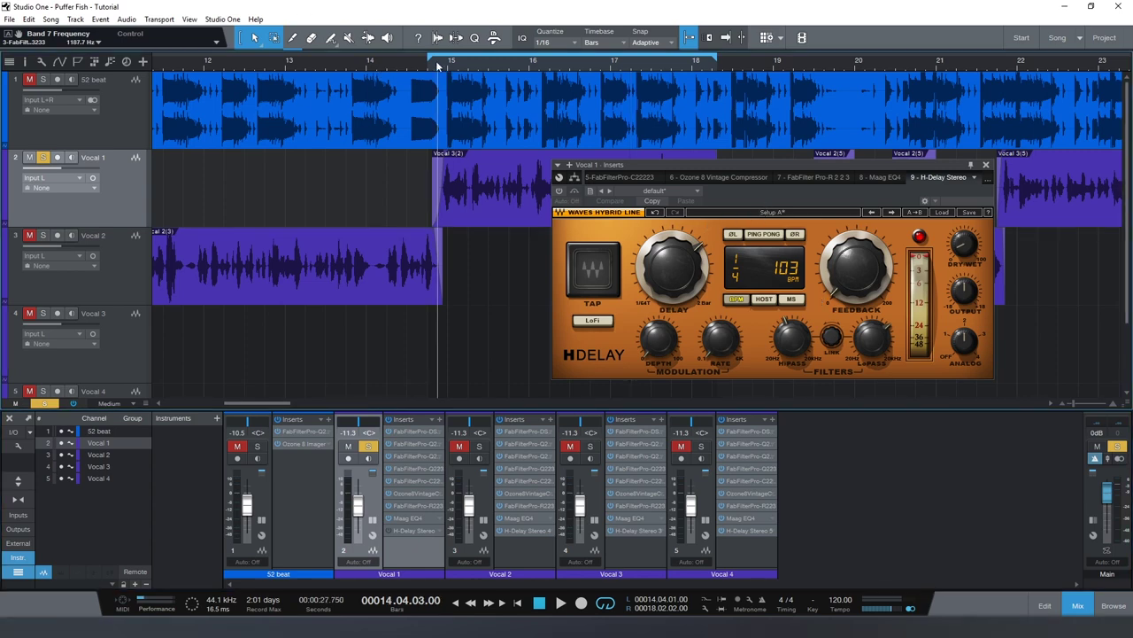
pyautogui.press('space')
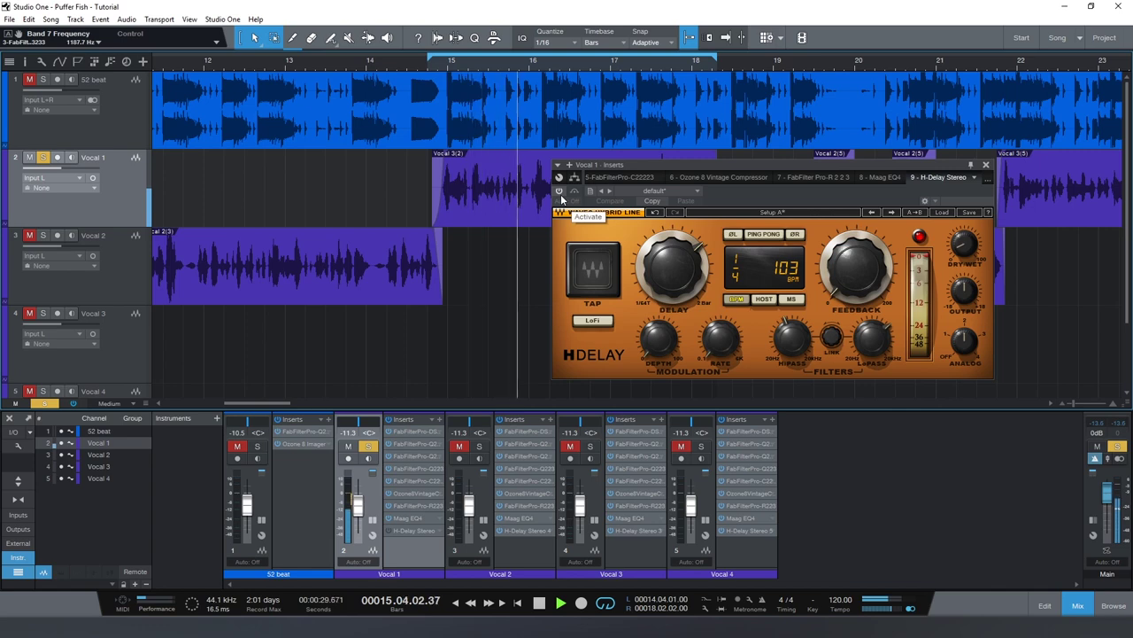
pyautogui.press('space')
pyautogui.click(559, 191)
pyautogui.press('space')
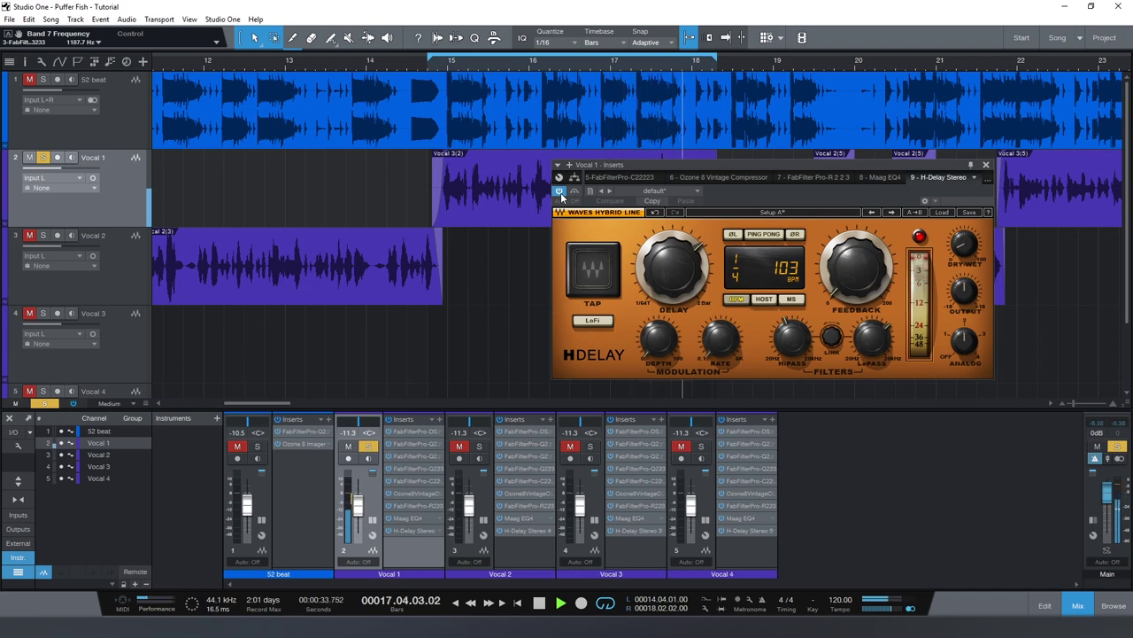
pyautogui.press('space')
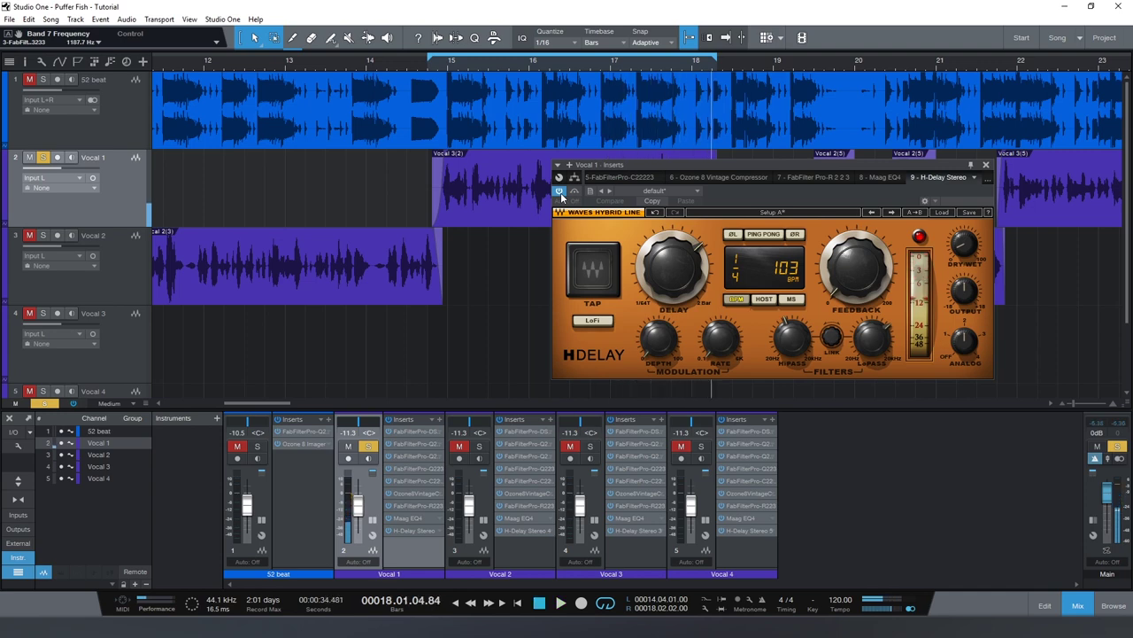
# Step: Replay the opening of the looped vocal with H-Delay active to hear its 1/4 delay time
pyautogui.click(440, 66)
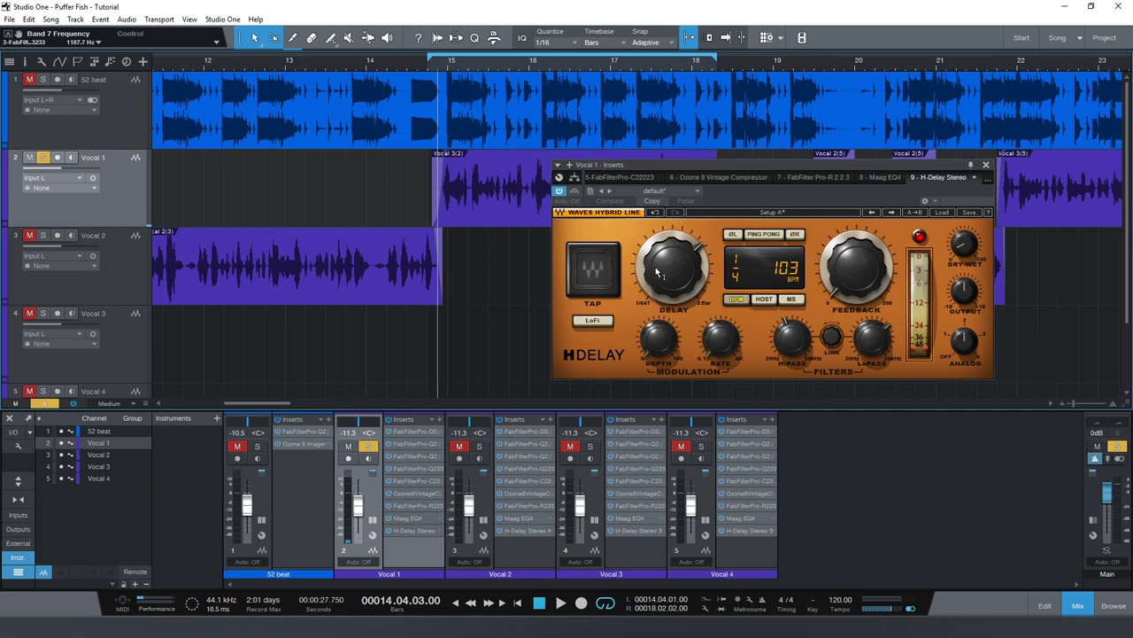
pyautogui.press('space')
pyautogui.press('space')
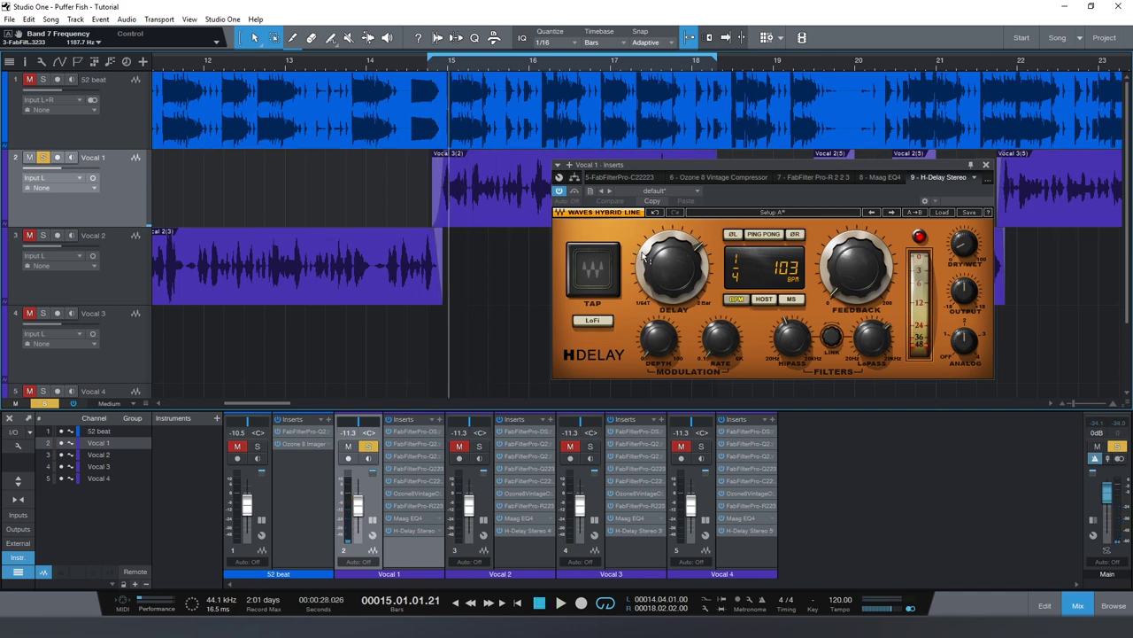
# Step: Try a 1/8 delay time in H-Delay by auditioning the vocal near the loop start, and restore the delay to 1/4
pyautogui.scroll(-2, 658, 258)
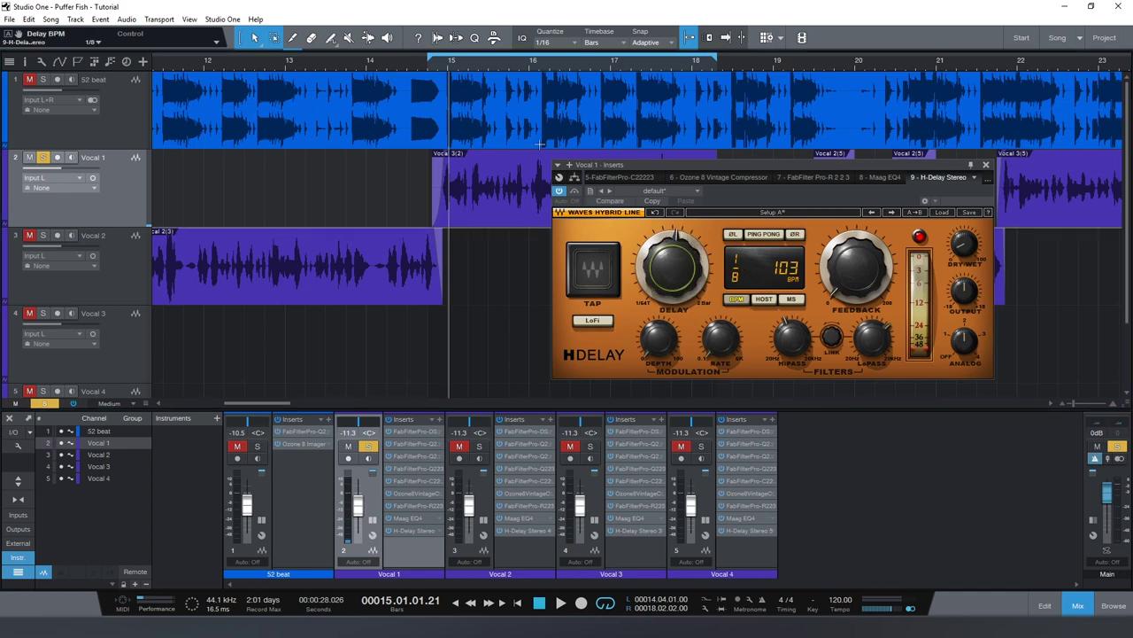
pyautogui.click(438, 69)
pyautogui.click(446, 69)
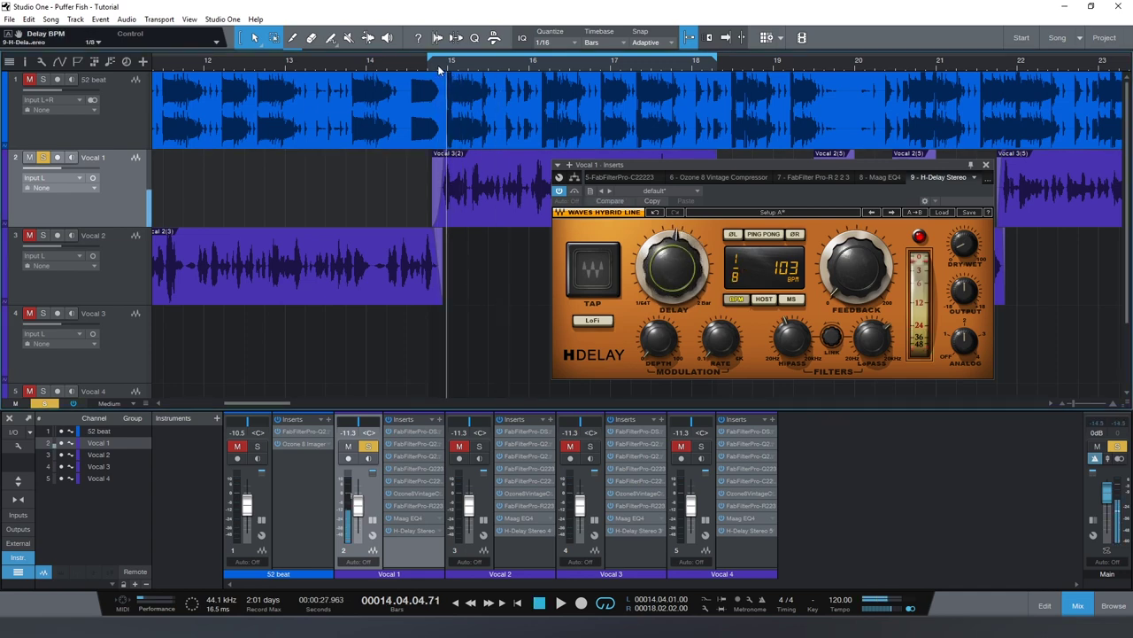
pyautogui.click(443, 69)
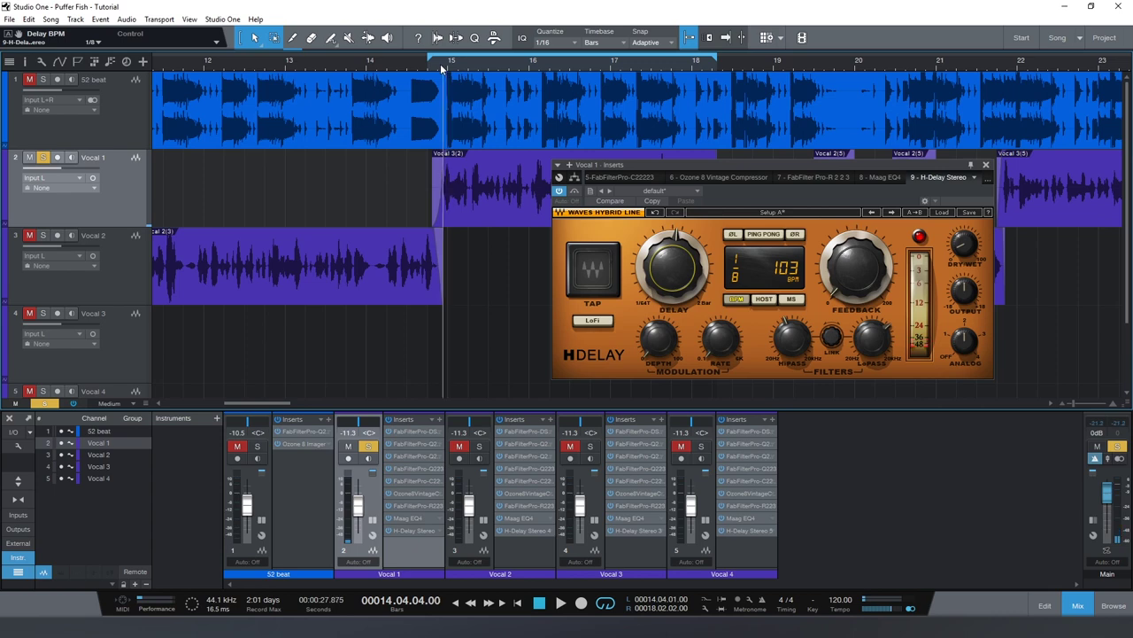
pyautogui.click(438, 69)
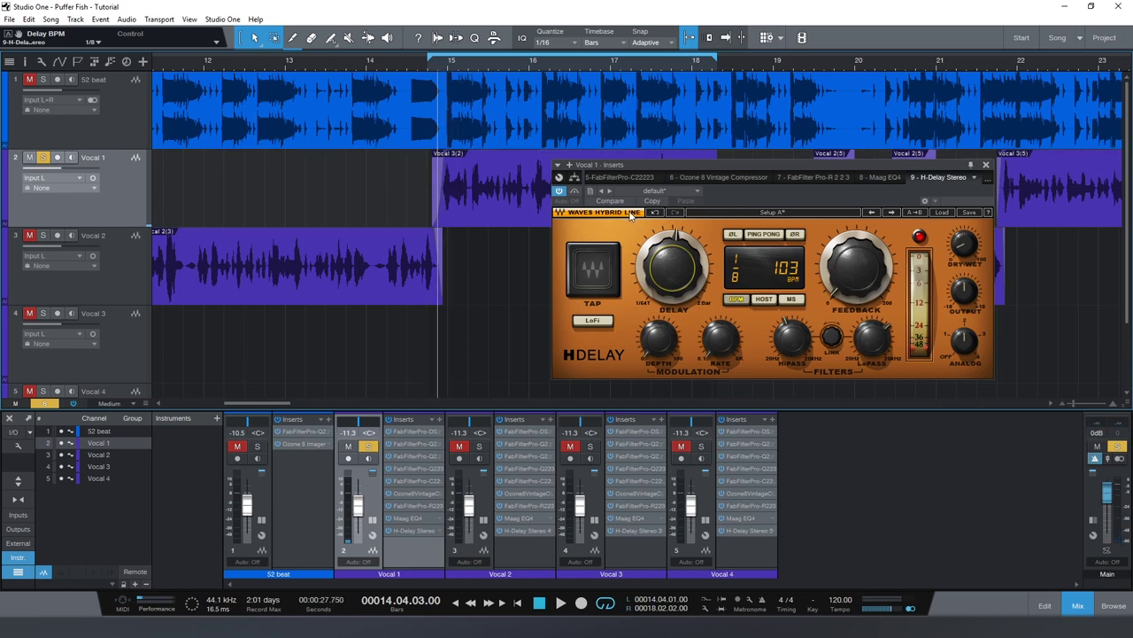
pyautogui.click(667, 283)
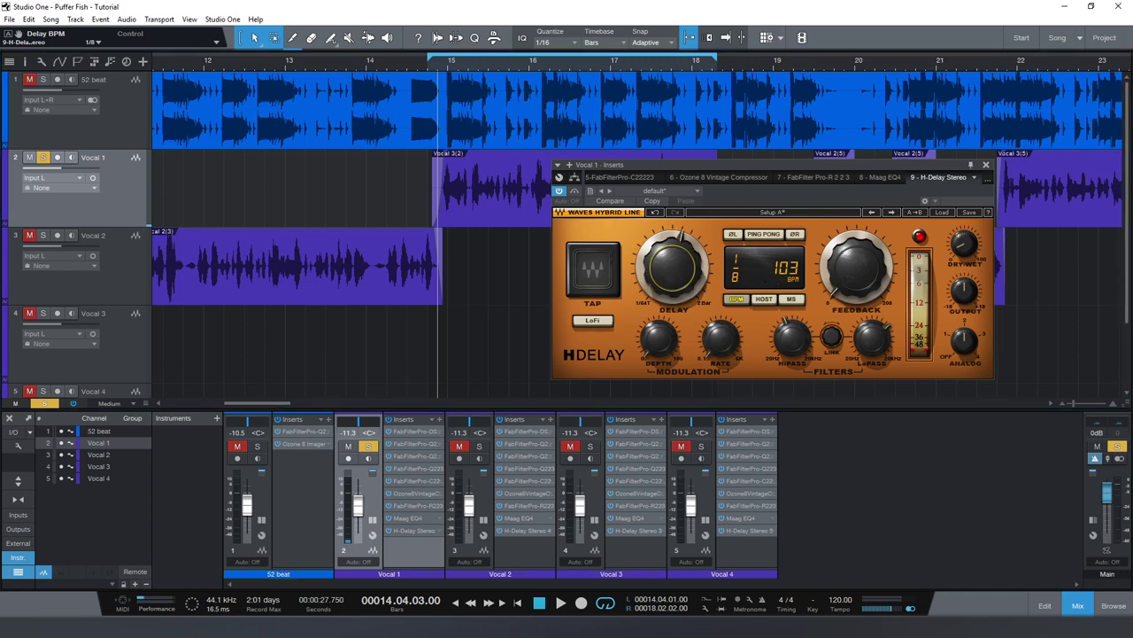
pyautogui.moveTo(667, 283); pyautogui.dragTo(669, 286)
# Step: Audition the vocal with H-Delay's Feedback at 3, return to the loop start, and raise the Feedback to 47
pyautogui.click(838, 285)
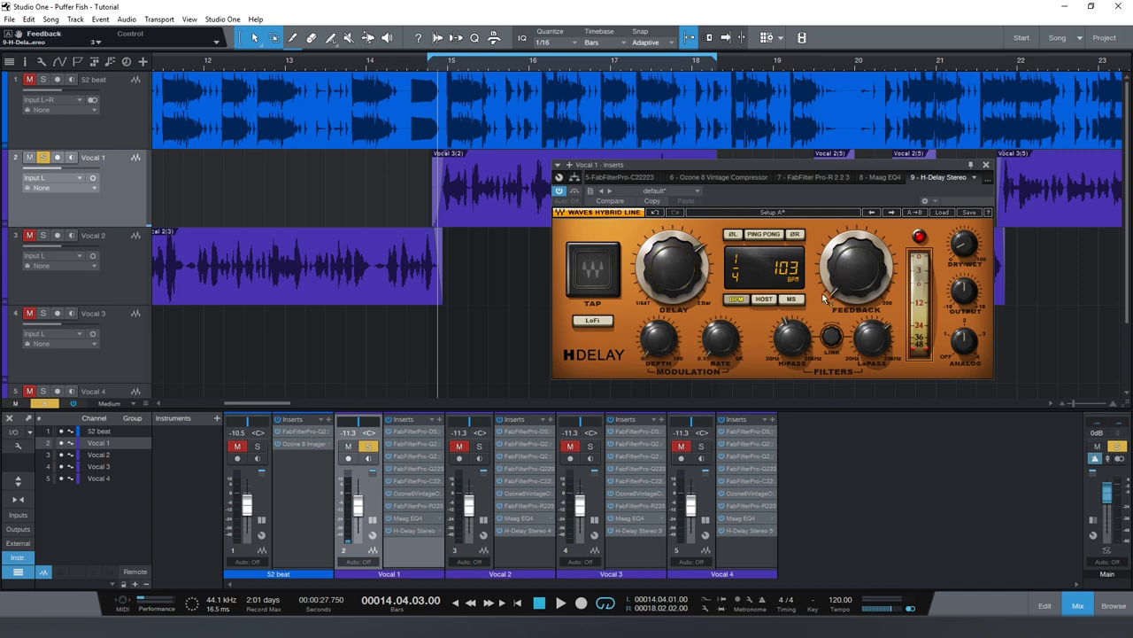
pyautogui.moveTo(823, 300)
pyautogui.press('space')
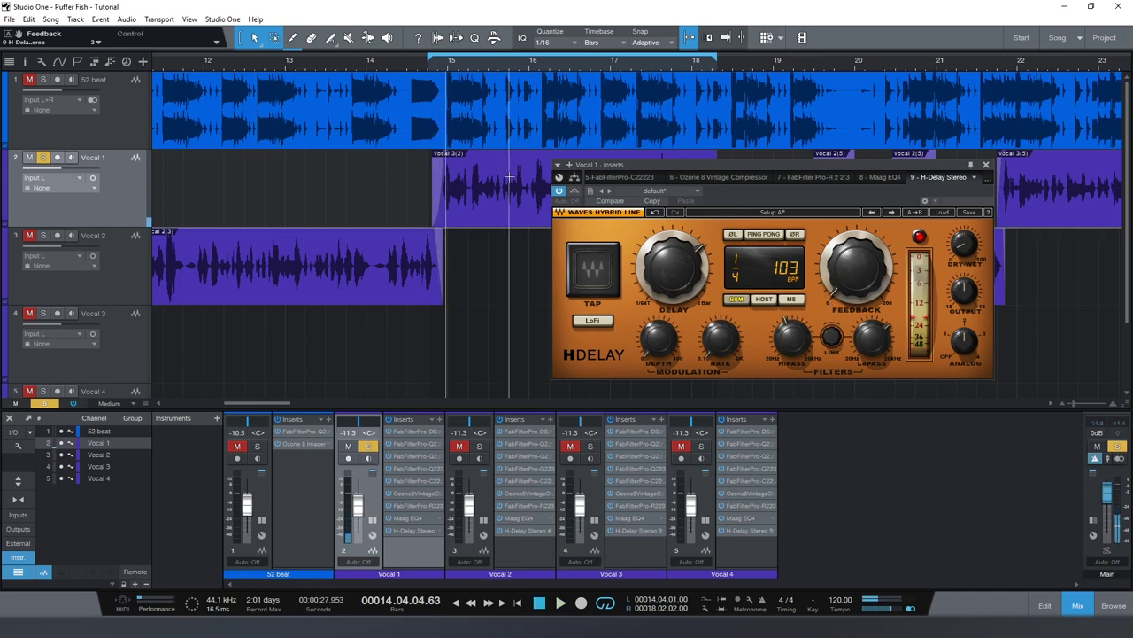
pyautogui.press('space')
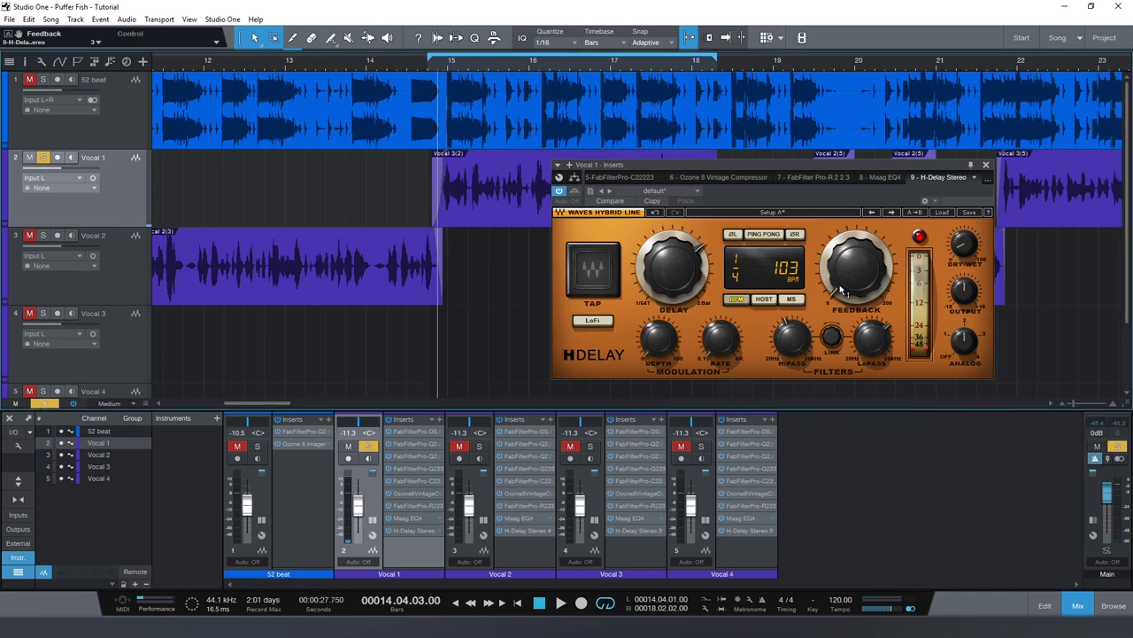
pyautogui.moveTo(841, 290); pyautogui.dragTo(841, 252)
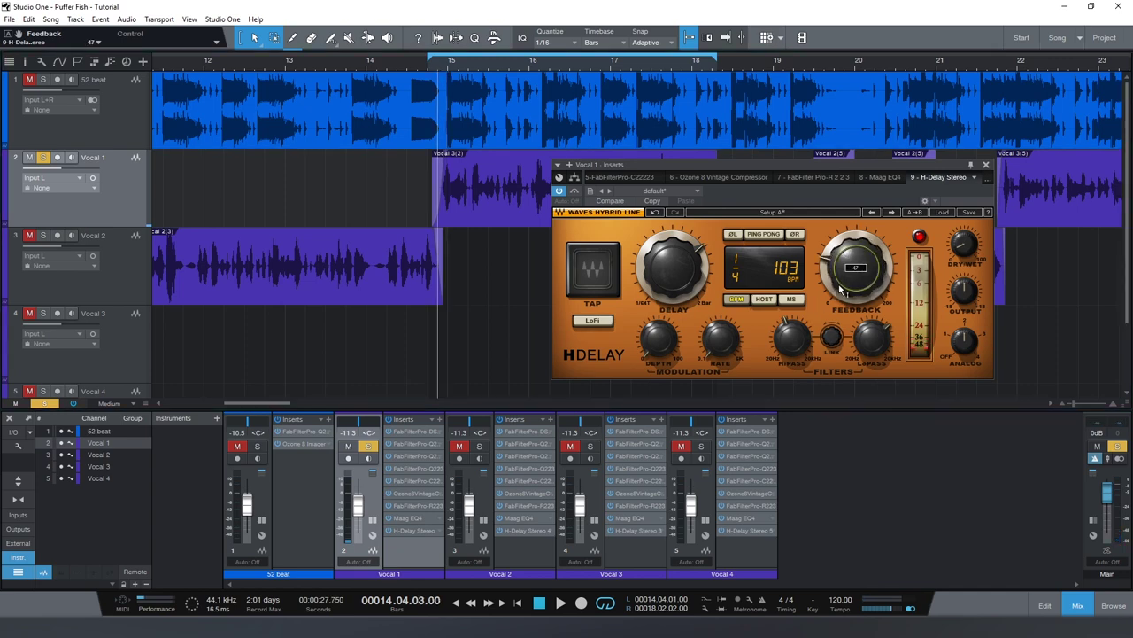
# Step: Audition the vocal from the loop start with H-Delay's Feedback at 47, return to the loop start, and set Feedback to 3
pyautogui.click(434, 68)
pyautogui.press('space')
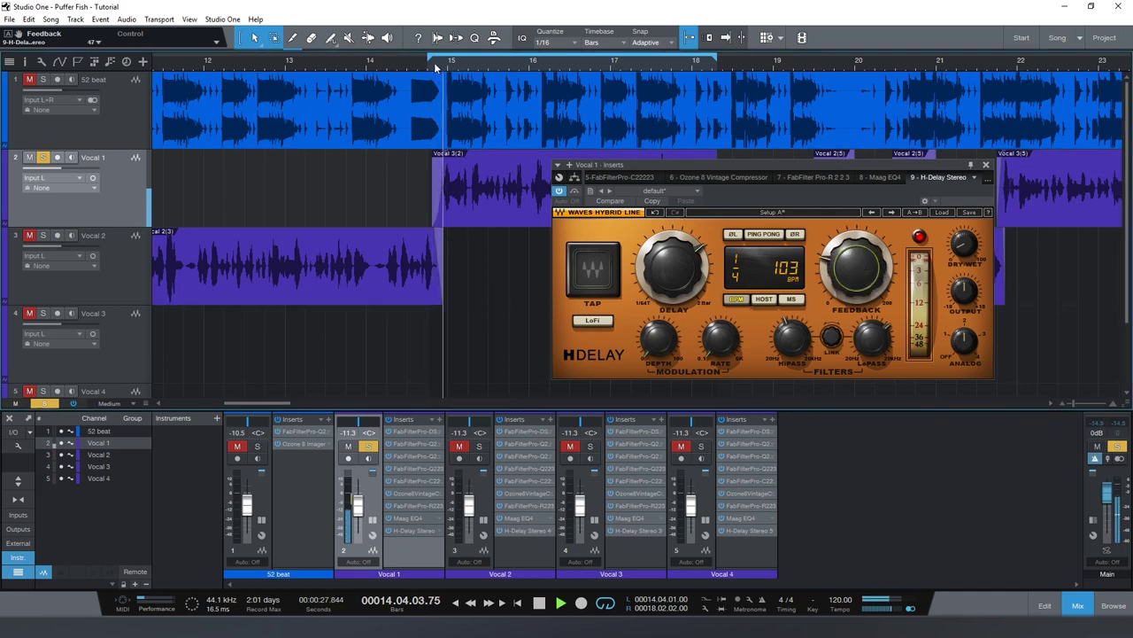
pyautogui.press('space')
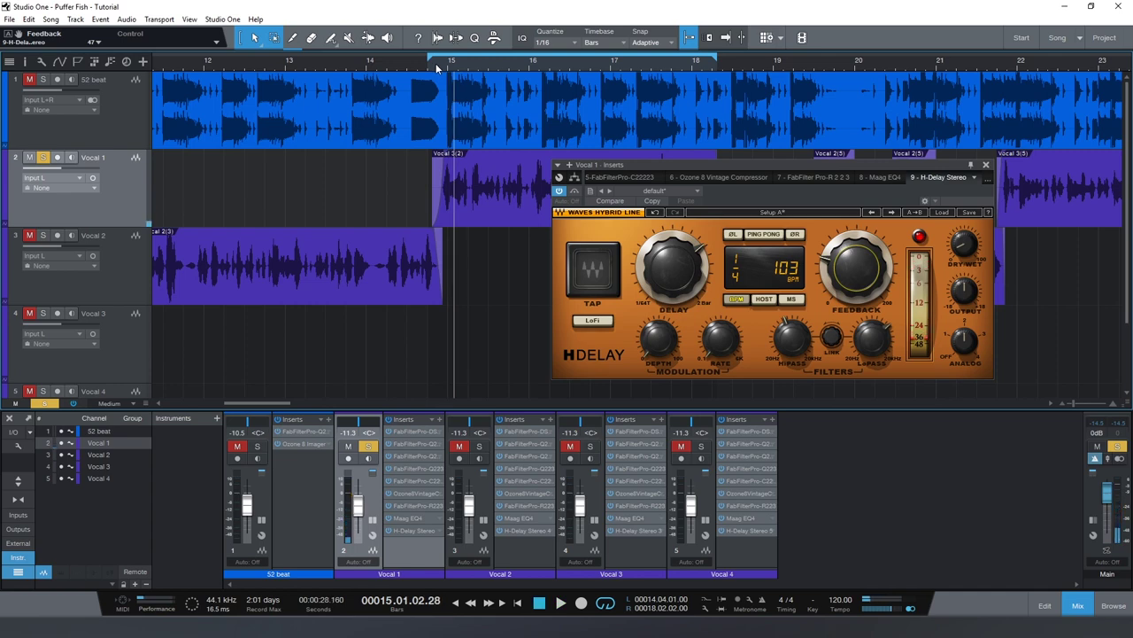
pyautogui.click(445, 68)
pyautogui.click(441, 69)
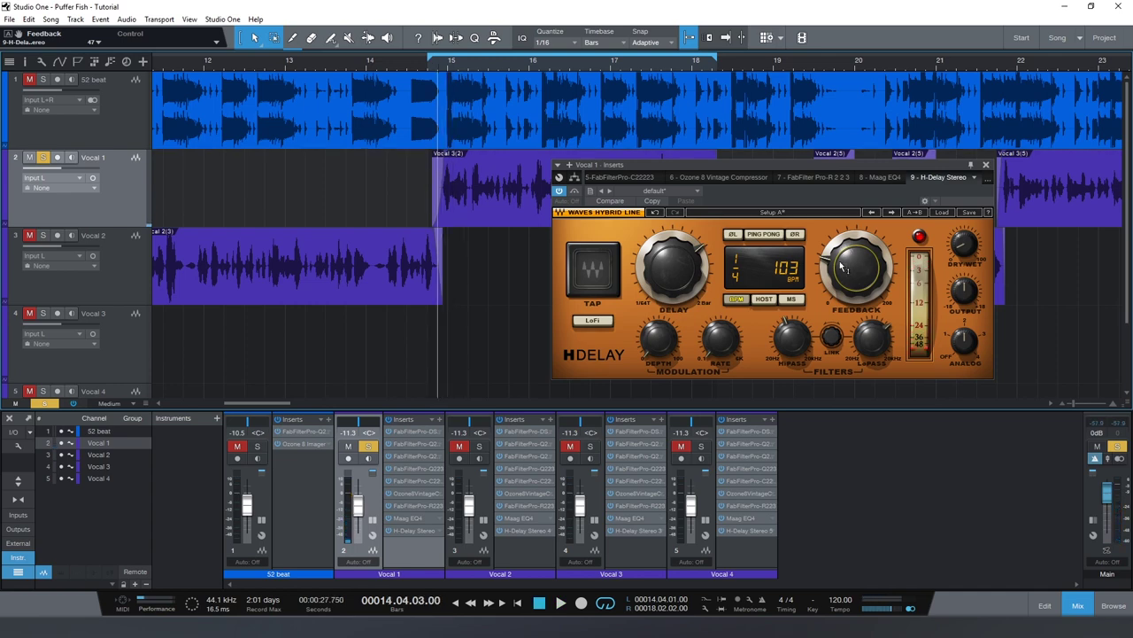
pyautogui.click(854, 267)
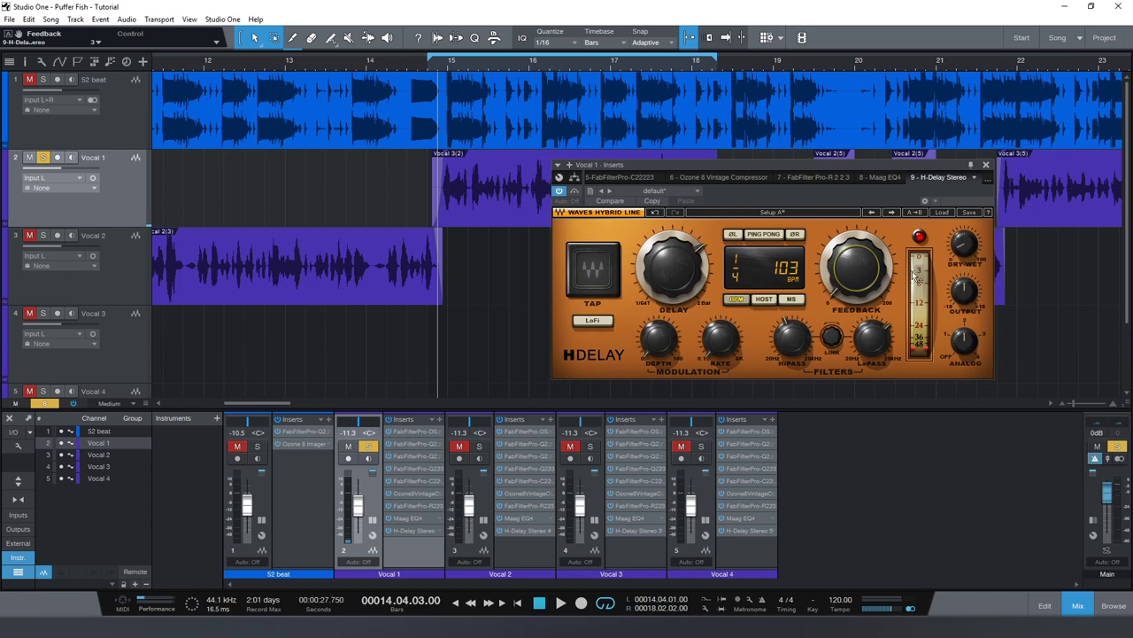
# Step: Replay the opening of the looped vocal with H-Delay's Feedback at 3, restarting once from the loop start
pyautogui.moveTo(960, 249)
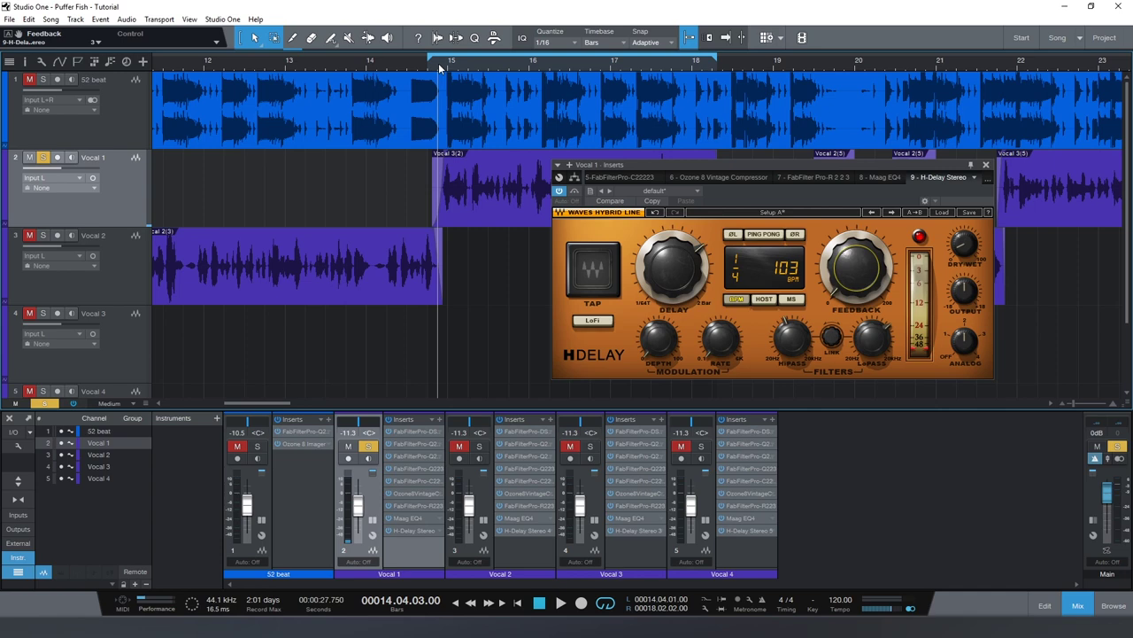
pyautogui.press('space')
pyautogui.press('space')
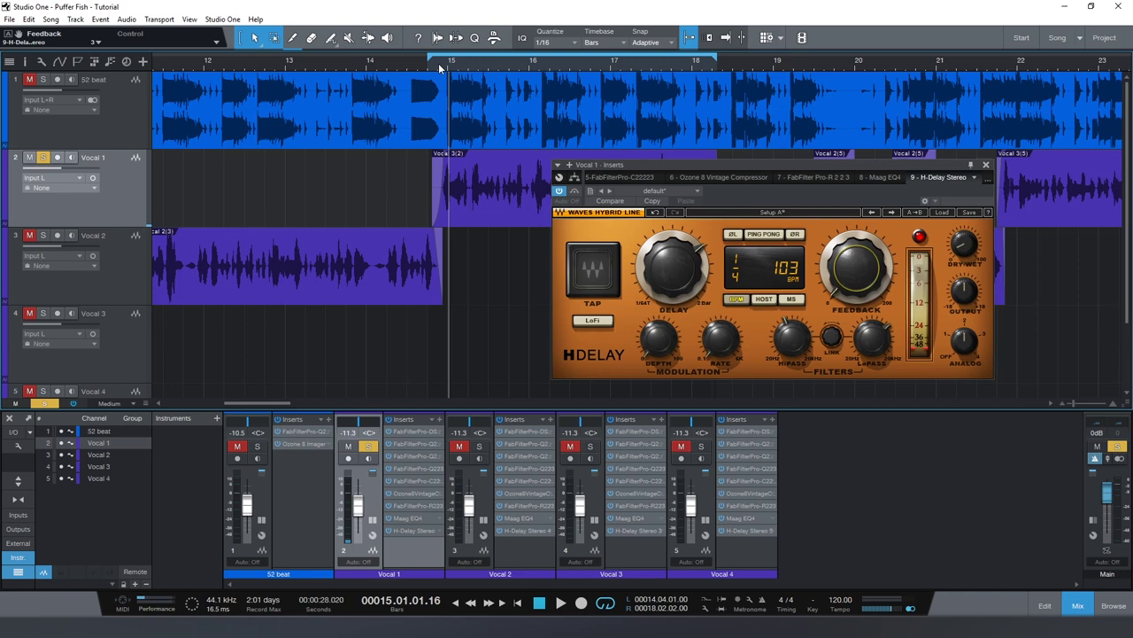
pyautogui.click(435, 60)
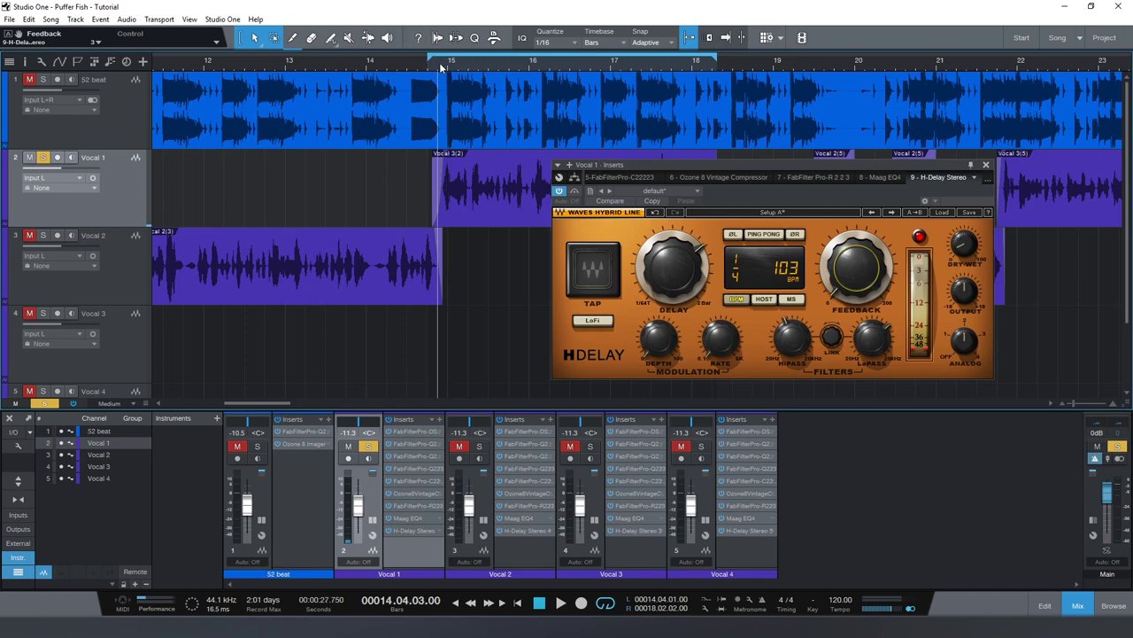
pyautogui.press('space')
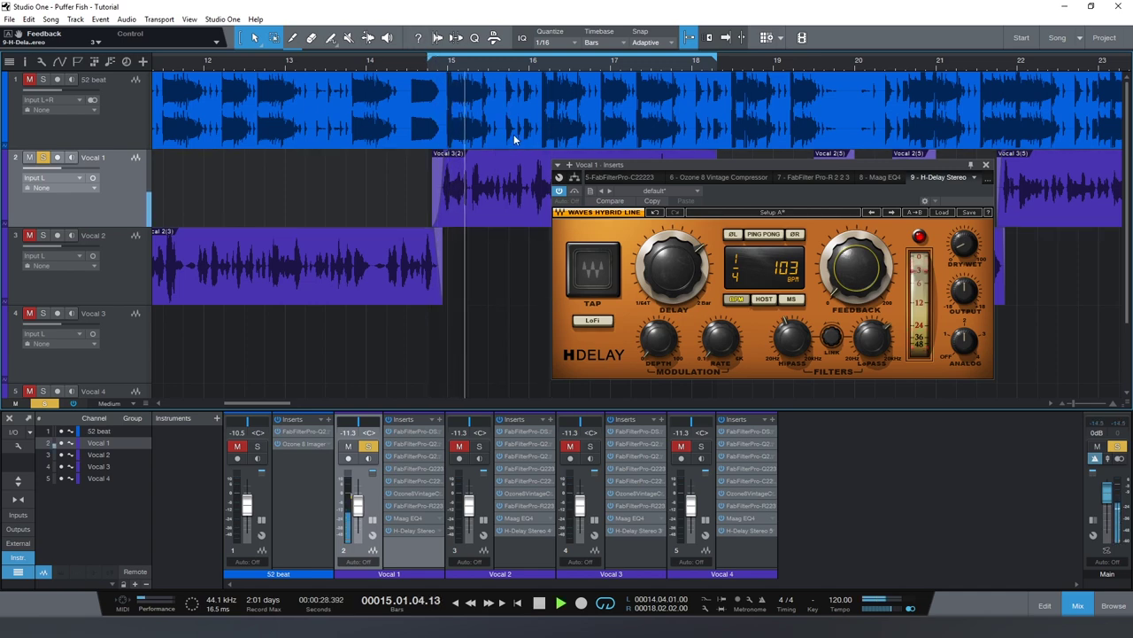
pyautogui.press('space')
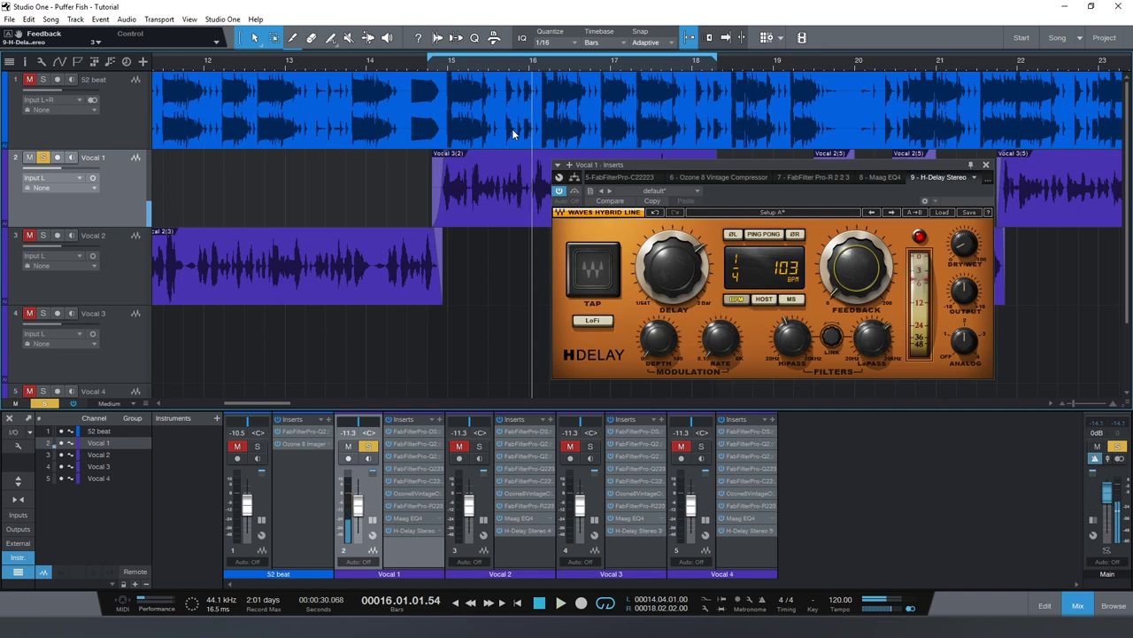
# Step: Close the Vocal 1 inserts window and turn off looping in the full song arrangement
pyautogui.hotkey('shift', 'f')
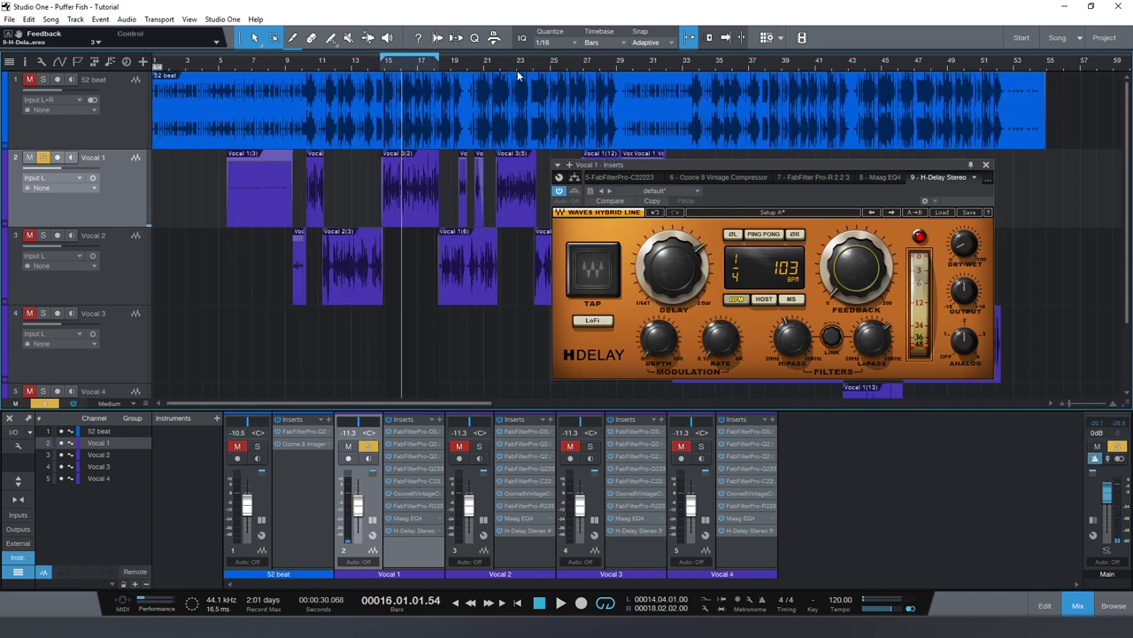
pyautogui.click(986, 165)
pyautogui.rightClick(406, 67)
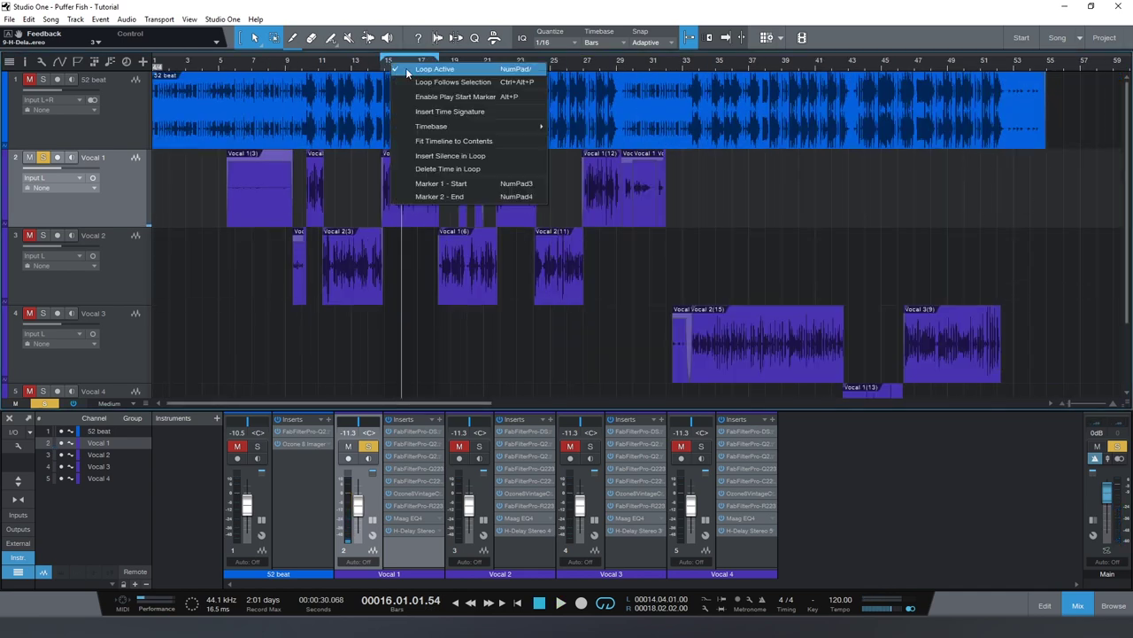
pyautogui.press('Escape')
# Step: Solo Vocal 2 alongside Vocal 1 and audition the handover between their clips around bar 11.2
pyautogui.click(401, 66)
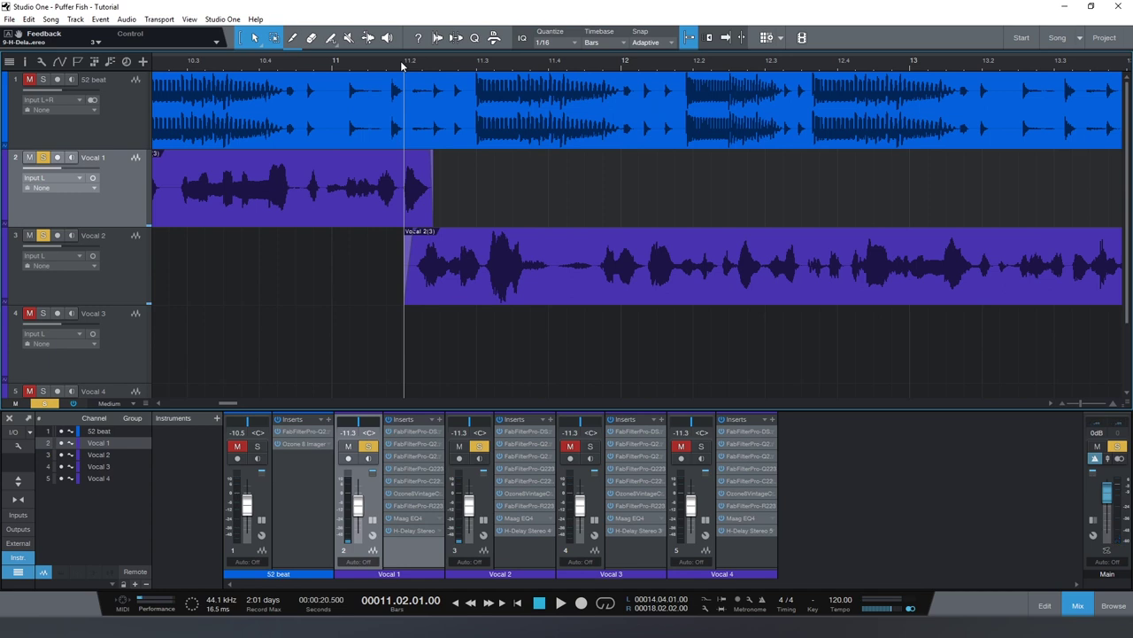
pyautogui.press('space')
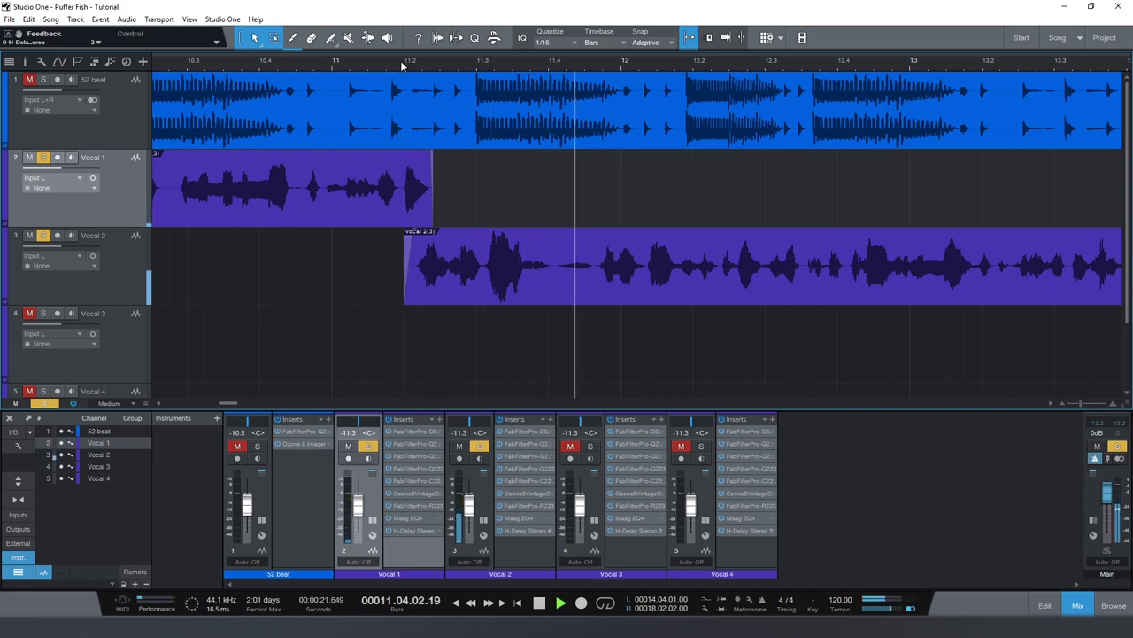
pyautogui.press('space')
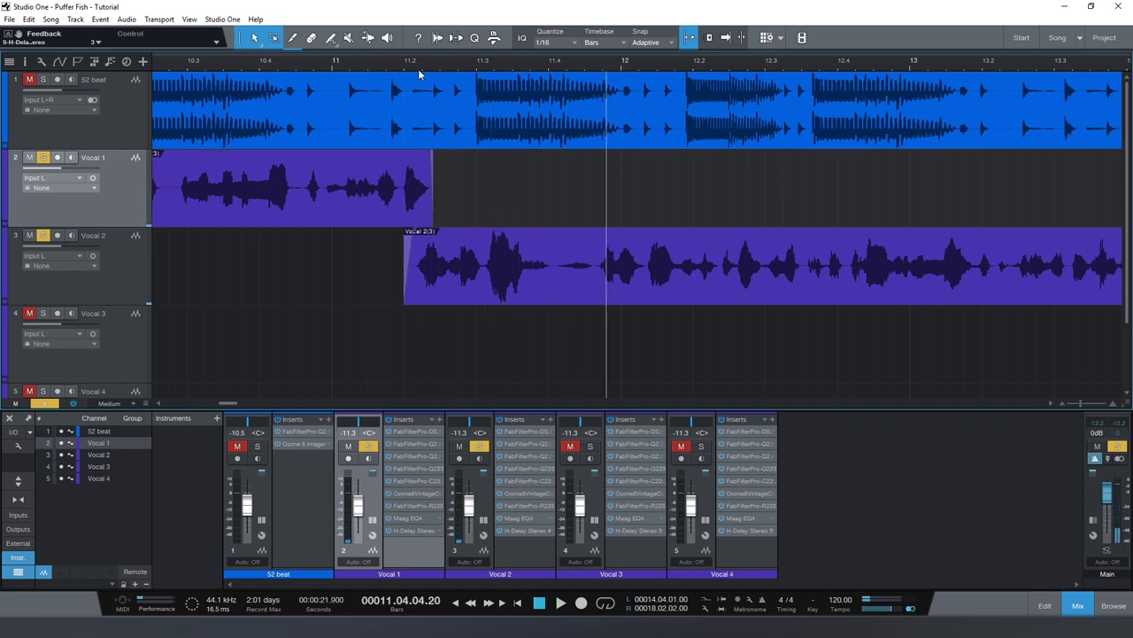
pyautogui.click(387, 68)
pyautogui.press('space')
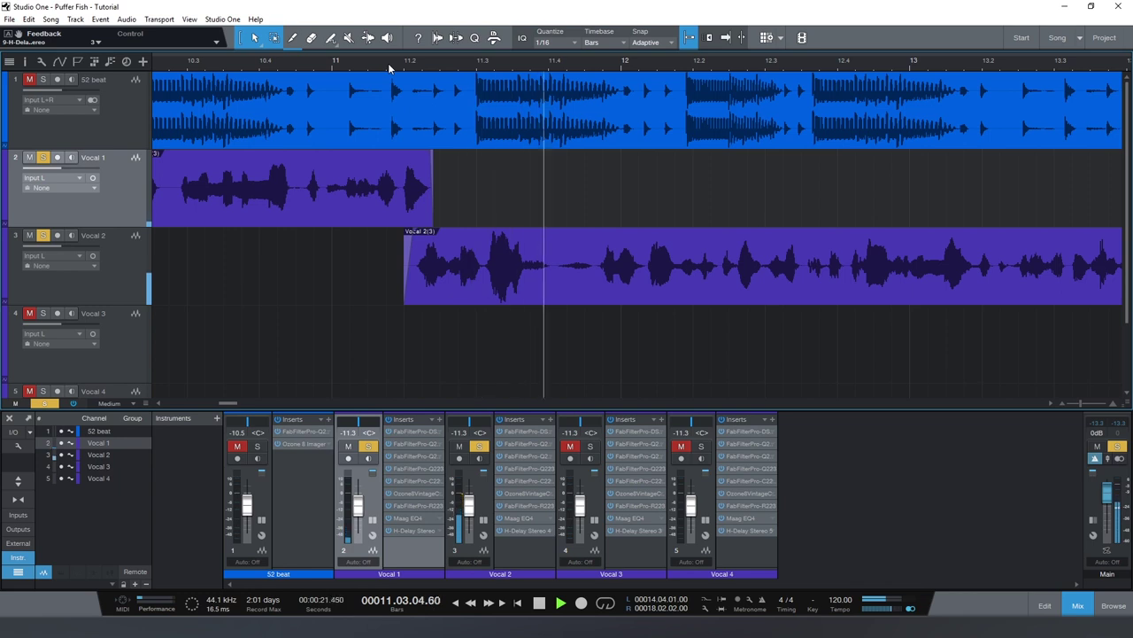
pyautogui.press('space')
# Step: Unmute and solo the 52 beat track, and audition the Vocal 1 to Vocal 2 handover with the beat
pyautogui.press('m')
pyautogui.press('s')
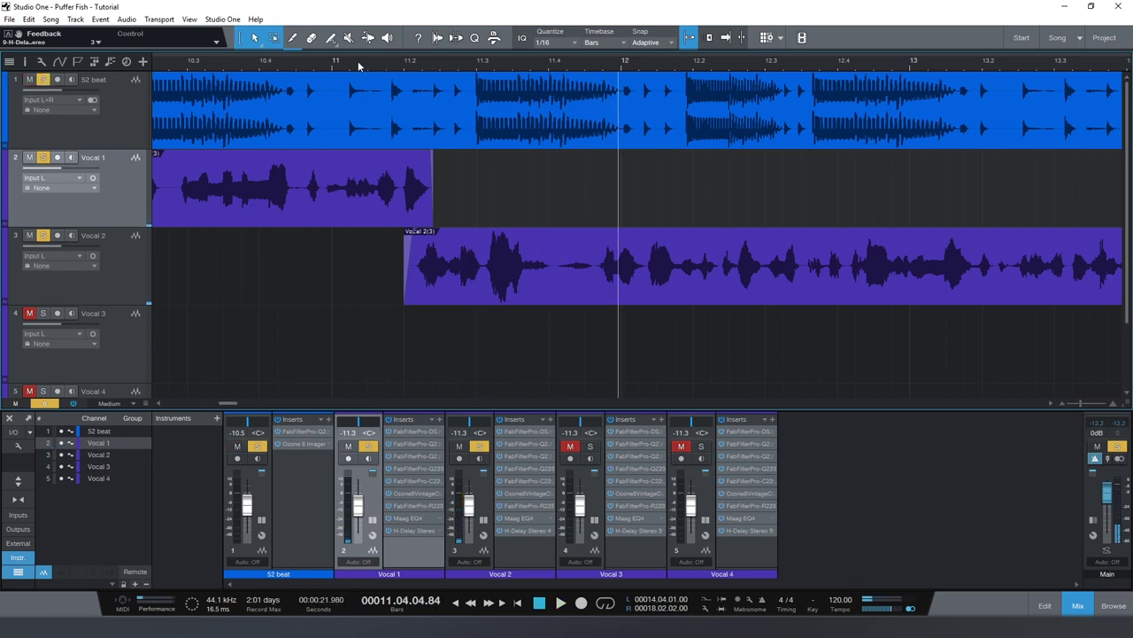
pyautogui.click(359, 67)
pyautogui.press('space')
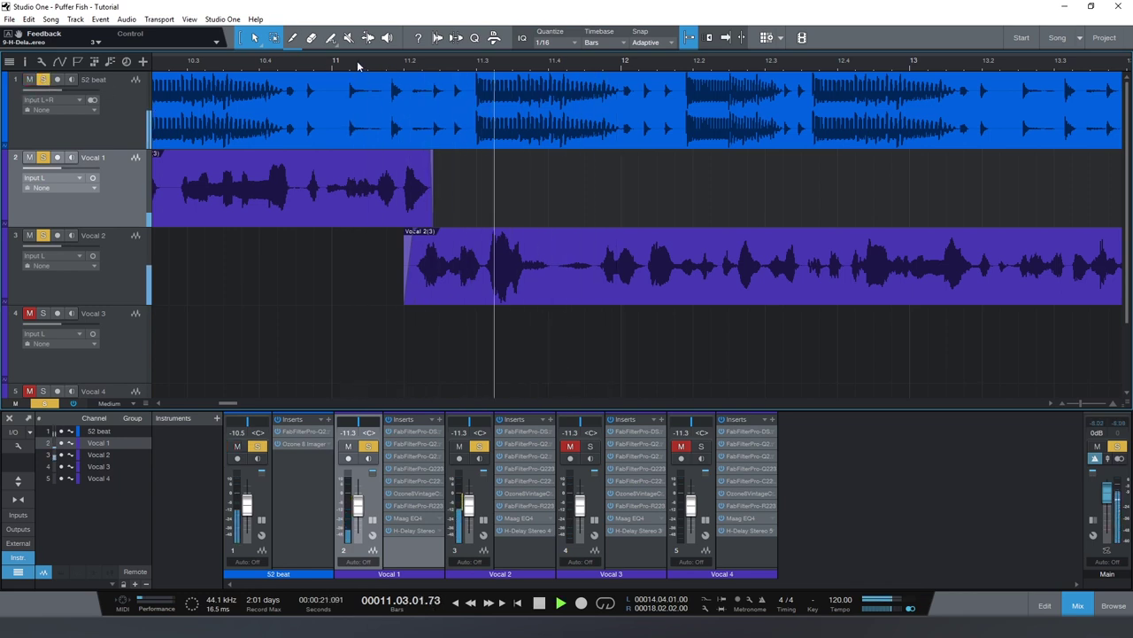
pyautogui.scroll(-6, 358, 67)
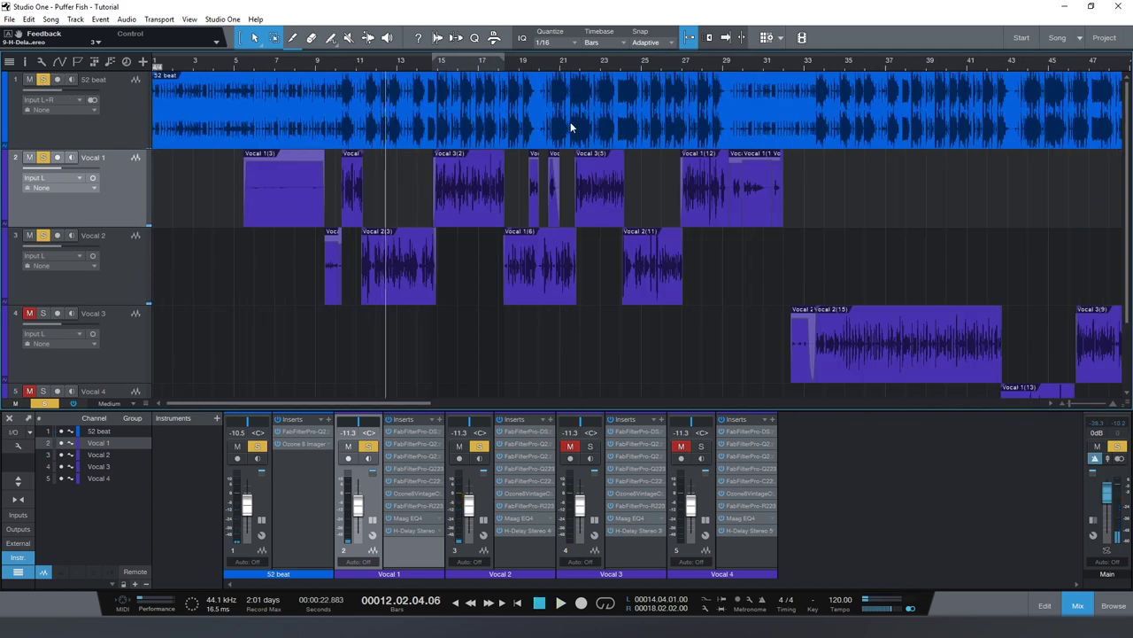
# Step: Select the Vocal 1 and Vocal 2 tracks in turn to examine how their clips alternate through the first verse
pyautogui.click(518, 557)
pyautogui.click(126, 202)
pyautogui.click(131, 247)
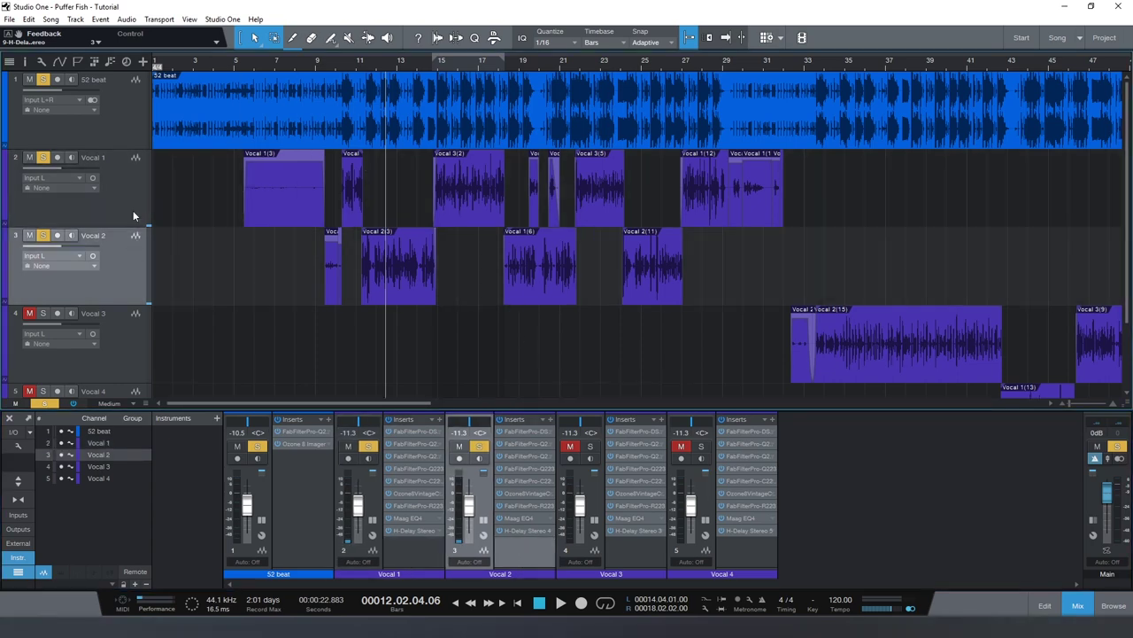
pyautogui.click(133, 215)
pyautogui.click(141, 249)
pyautogui.click(132, 213)
pyautogui.click(129, 254)
pyautogui.scroll(-1, 141, 286)
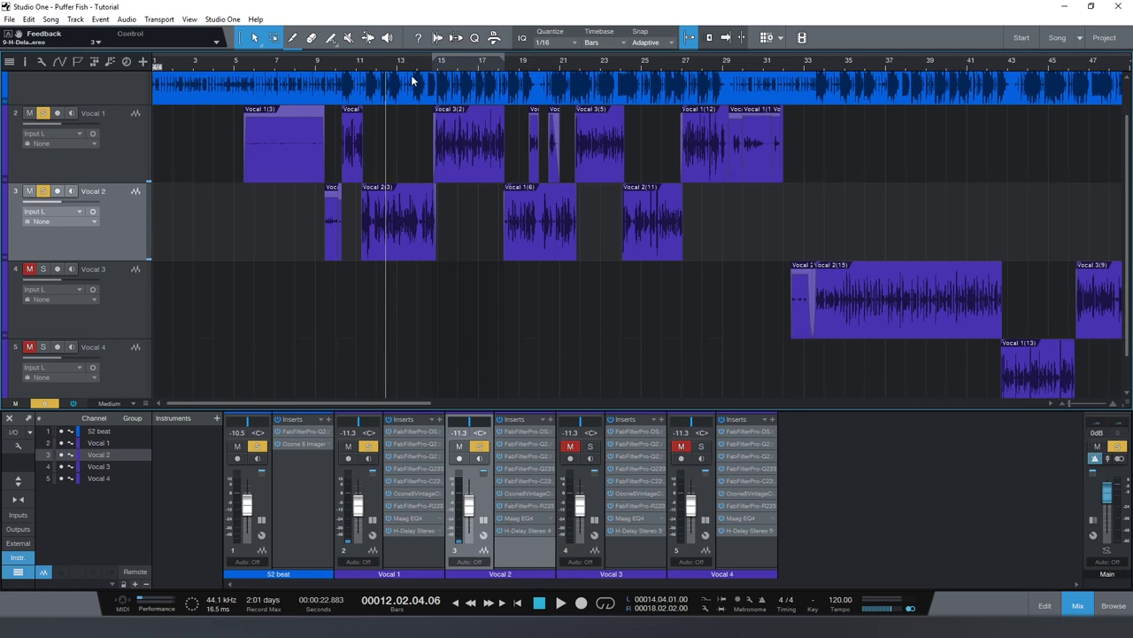
# Step: Select the Vocal 3 and Vocal 4 tracks in turn to examine how their clips alternate from bar 32 onward
pyautogui.moveTo(358, 403); pyautogui.dragTo(478, 404)
pyautogui.scroll(-1, 478, 374)
pyautogui.click(113, 275)
pyautogui.click(124, 305)
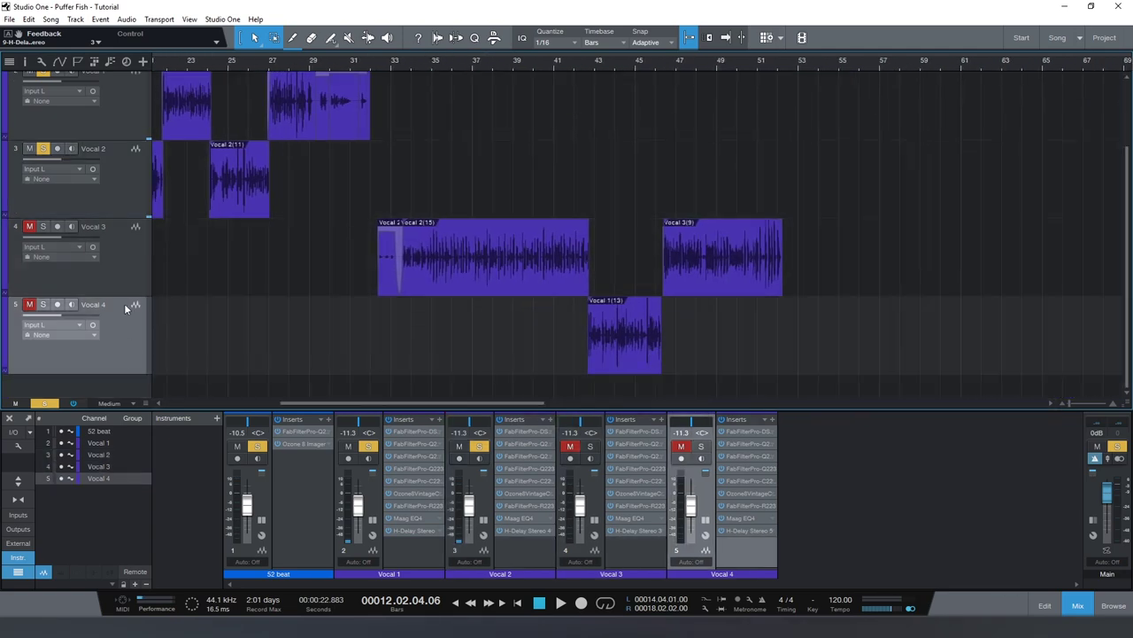
pyautogui.click(123, 279)
pyautogui.click(120, 336)
pyautogui.click(124, 276)
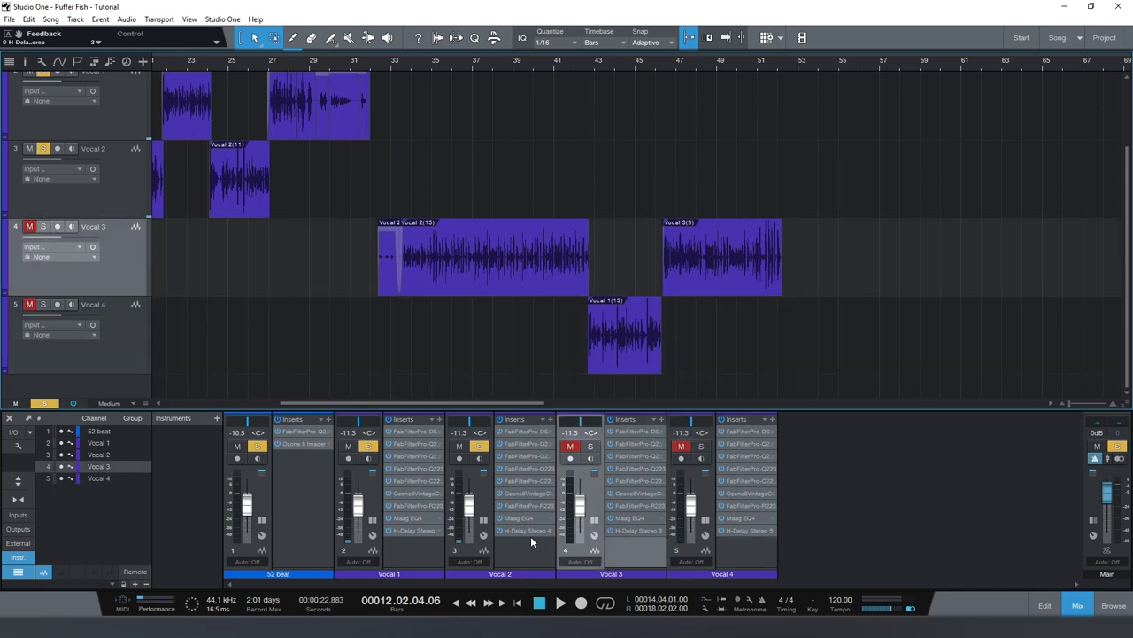
pyautogui.click(703, 550)
pyautogui.click(659, 552)
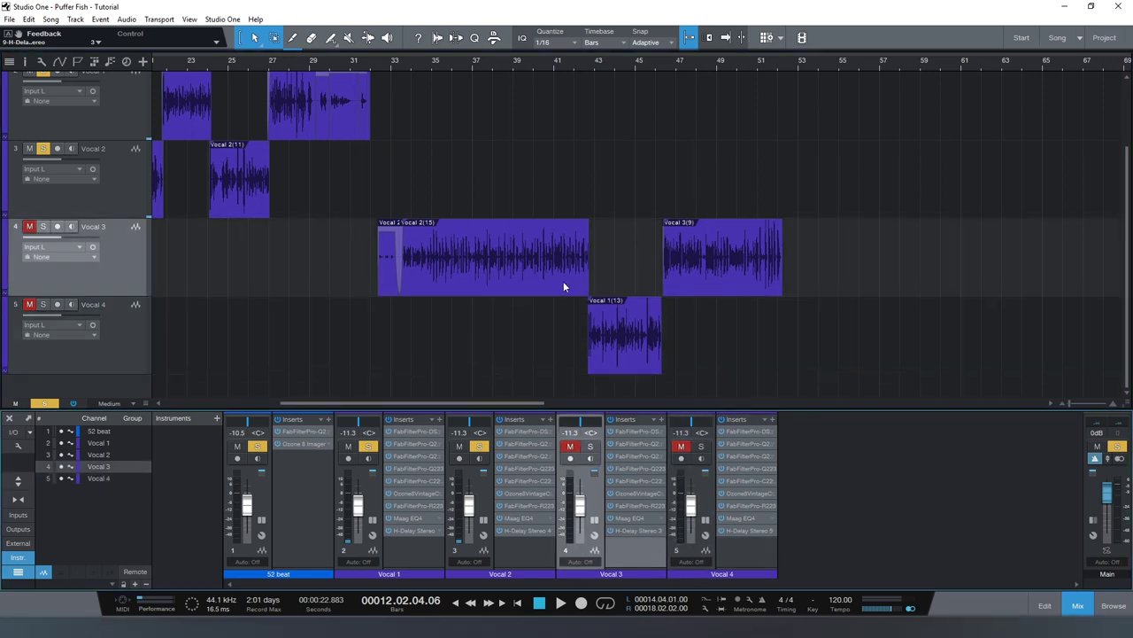
# Step: Unsolo and mute the Vocal 1 and Vocal 2 tracks, leaving only the 52 beat track soloed
pyautogui.moveTo(382, 403); pyautogui.dragTo(271, 403)
pyautogui.scroll(2, 177, 221)
pyautogui.hotkey('shift', 's')
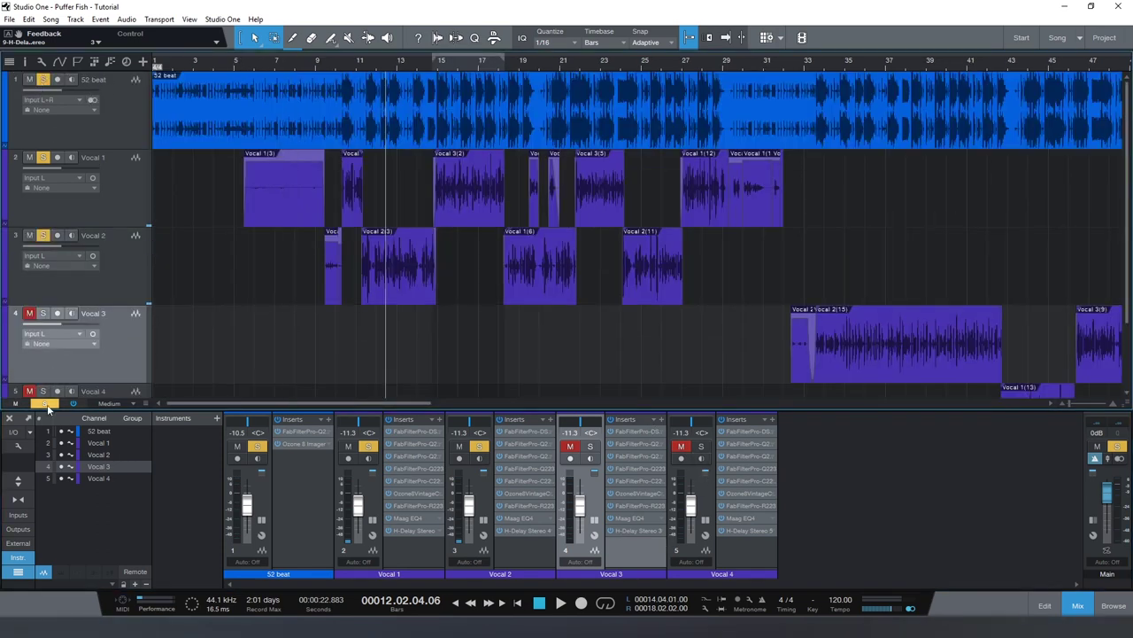
pyautogui.hotkey('shift', 'm')
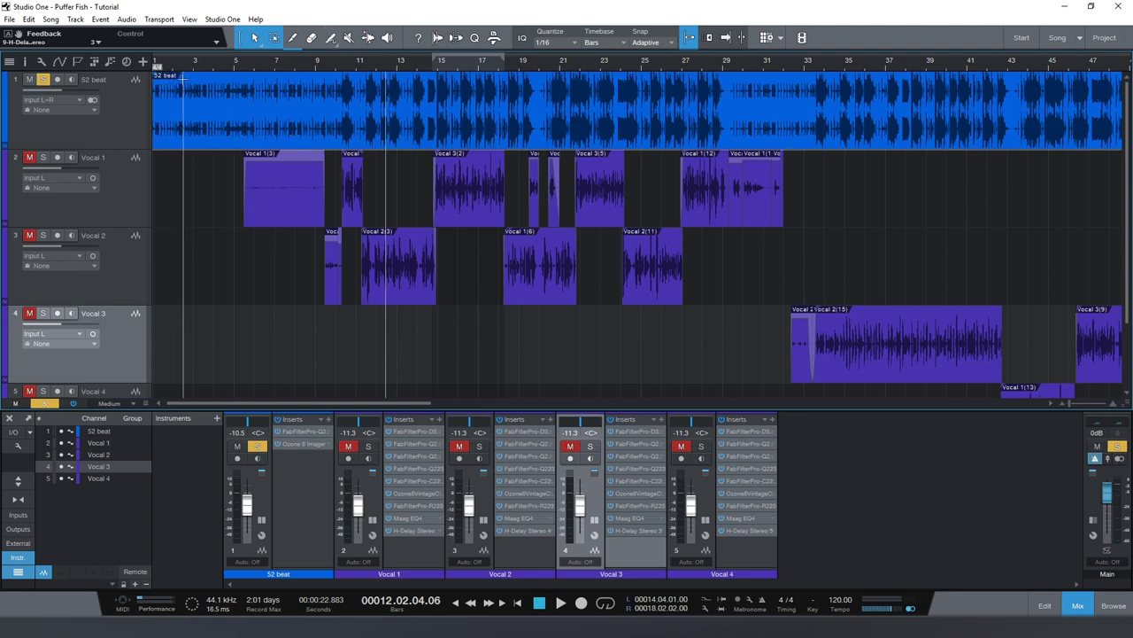
# Step: Open Pro-Q 2 on the 52 beat track and play from bar 10.2, comparing the beat with the EQ bypassed and active
pyautogui.click(342, 65)
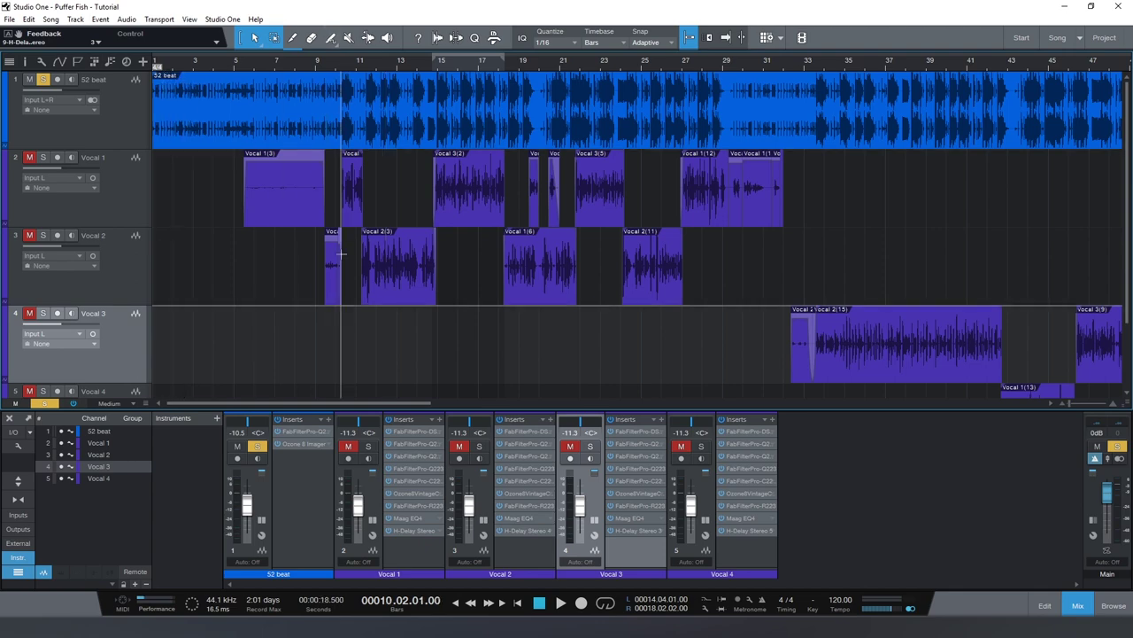
pyautogui.click(301, 432)
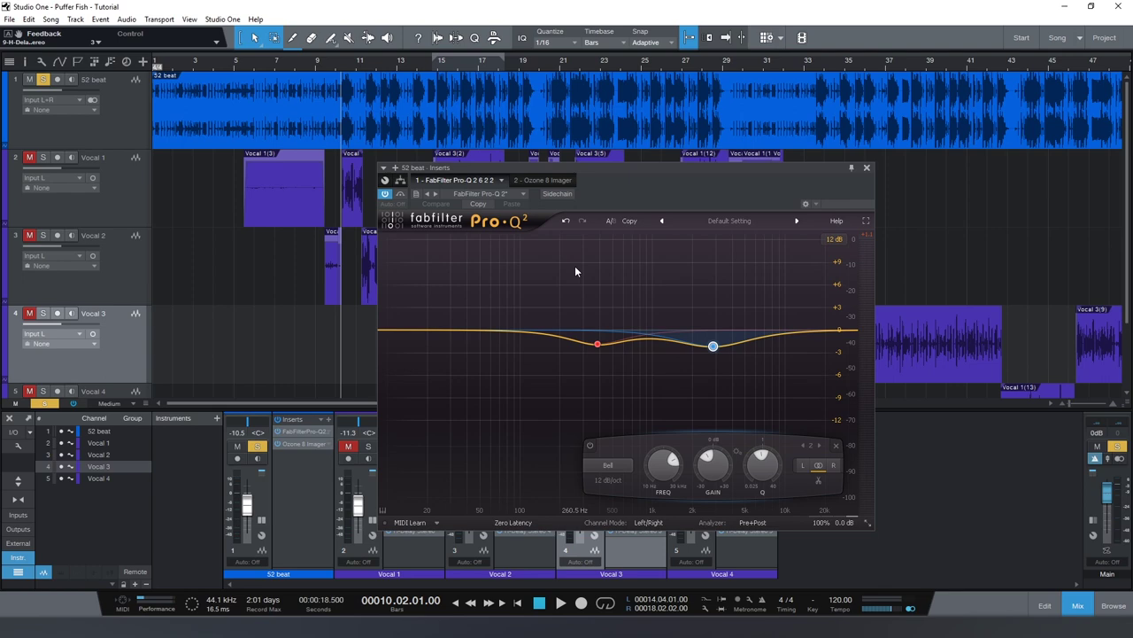
pyautogui.press('space')
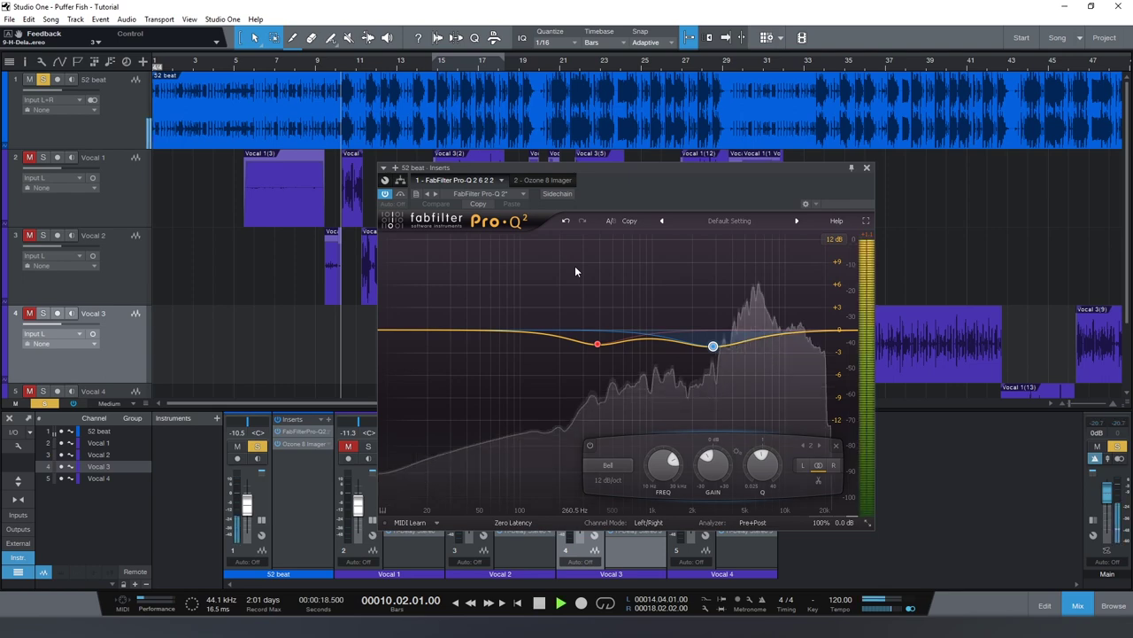
pyautogui.click(387, 194)
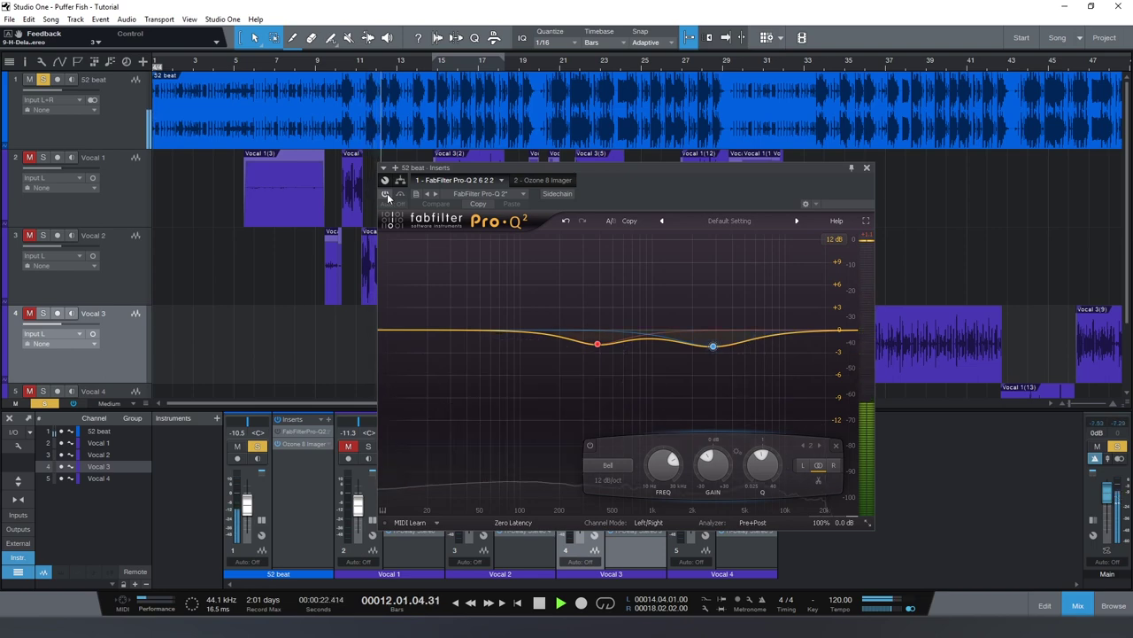
pyautogui.click(387, 193)
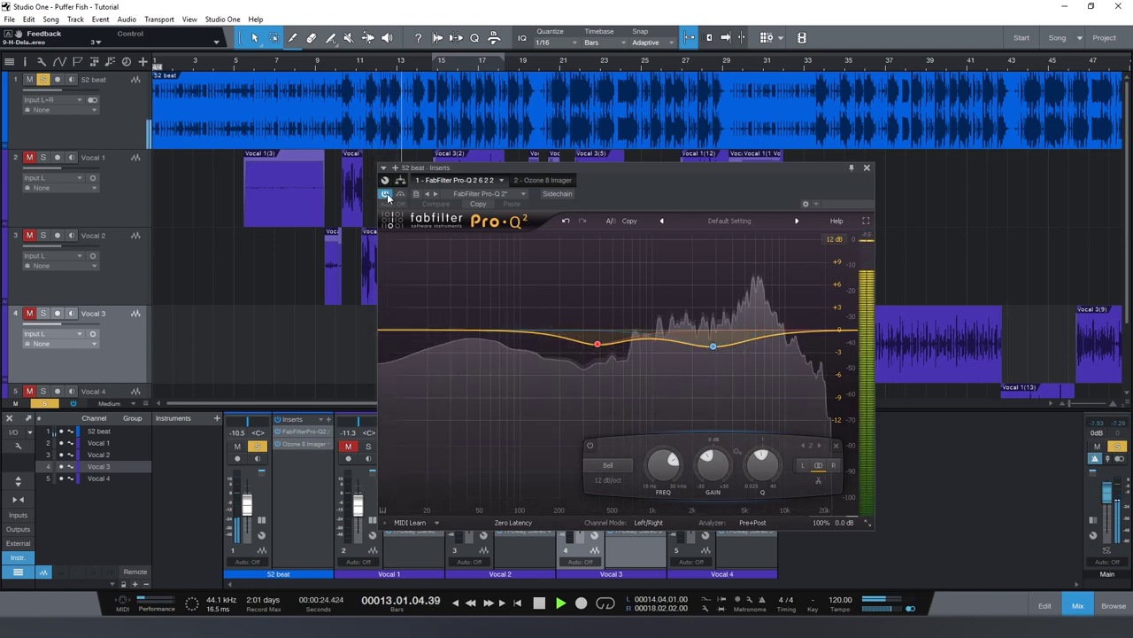
pyautogui.press('space')
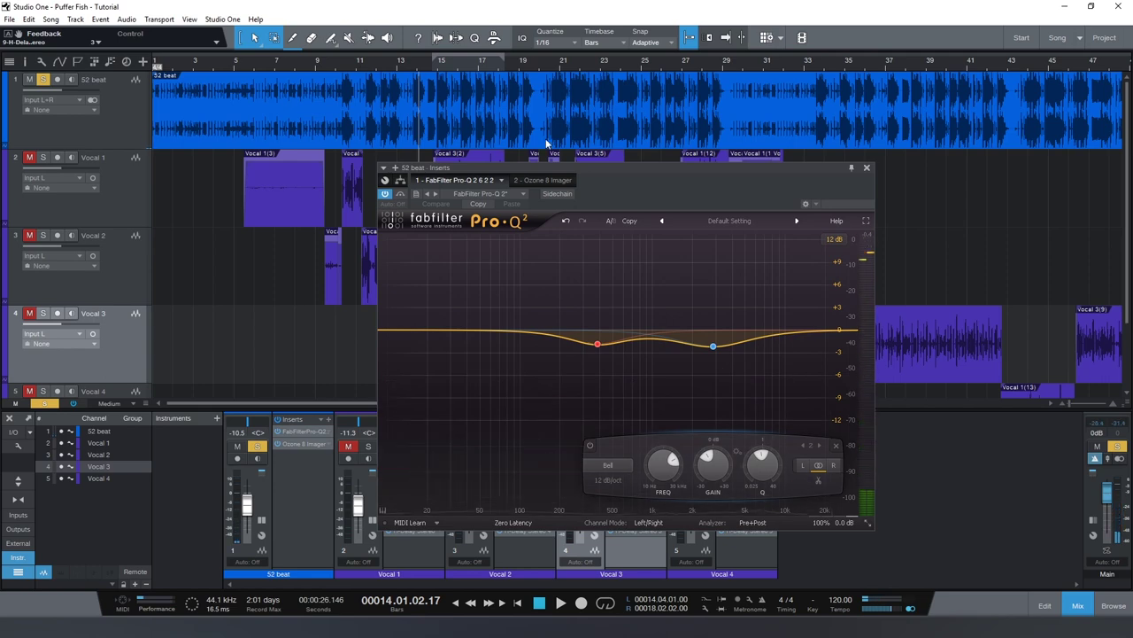
# Step: Examine the 52 beat track's Pro-Q 2 curve and Ozone 8 Imager width bands, moving the Imager window aside to check Band 4
pyautogui.click(505, 181)
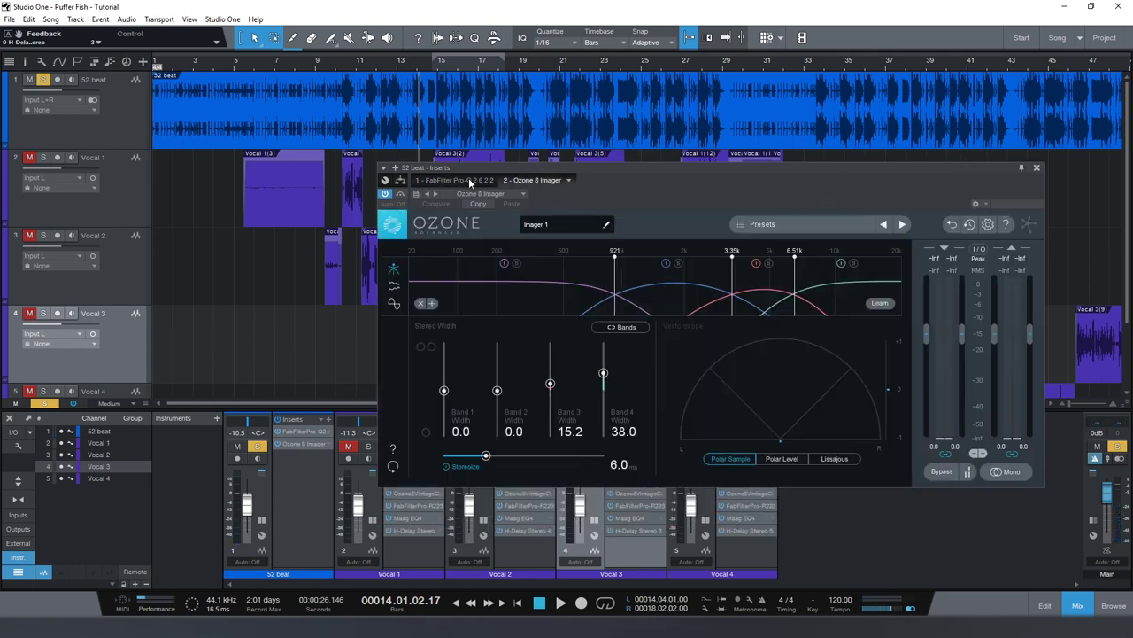
pyautogui.click(459, 180)
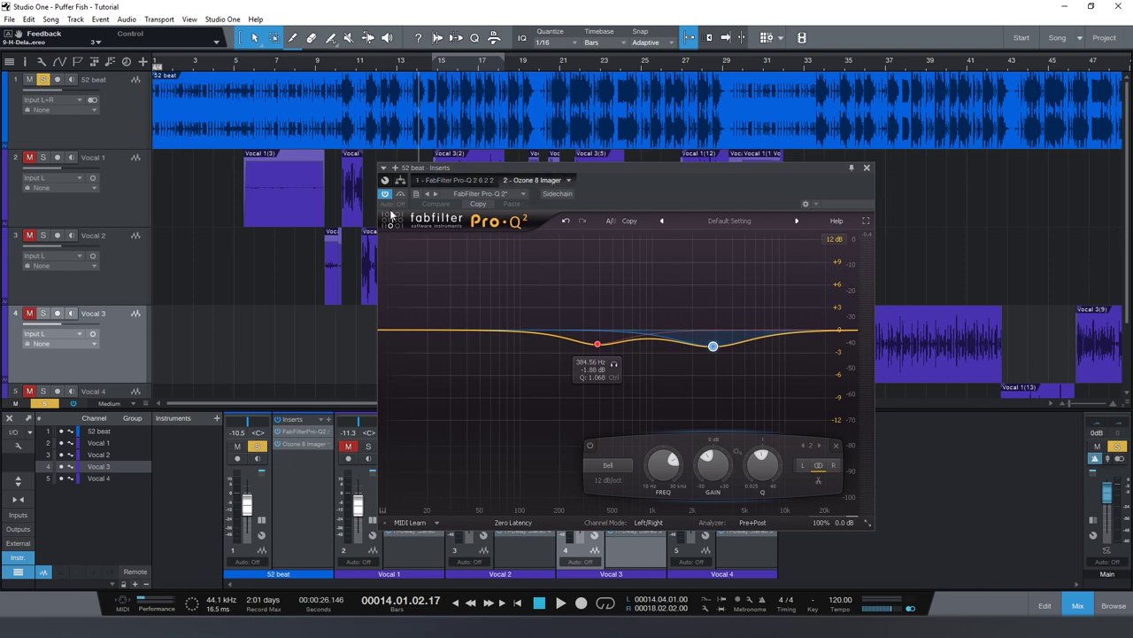
pyautogui.click(531, 181)
pyautogui.moveTo(631, 172); pyautogui.dragTo(568, 180)
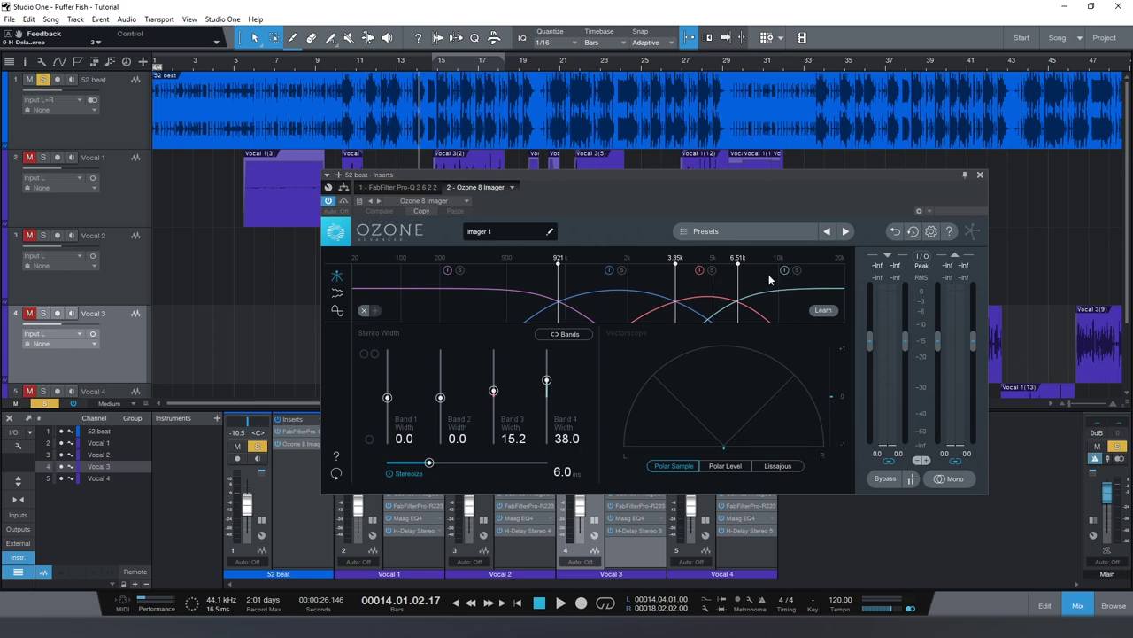
pyautogui.click(796, 270)
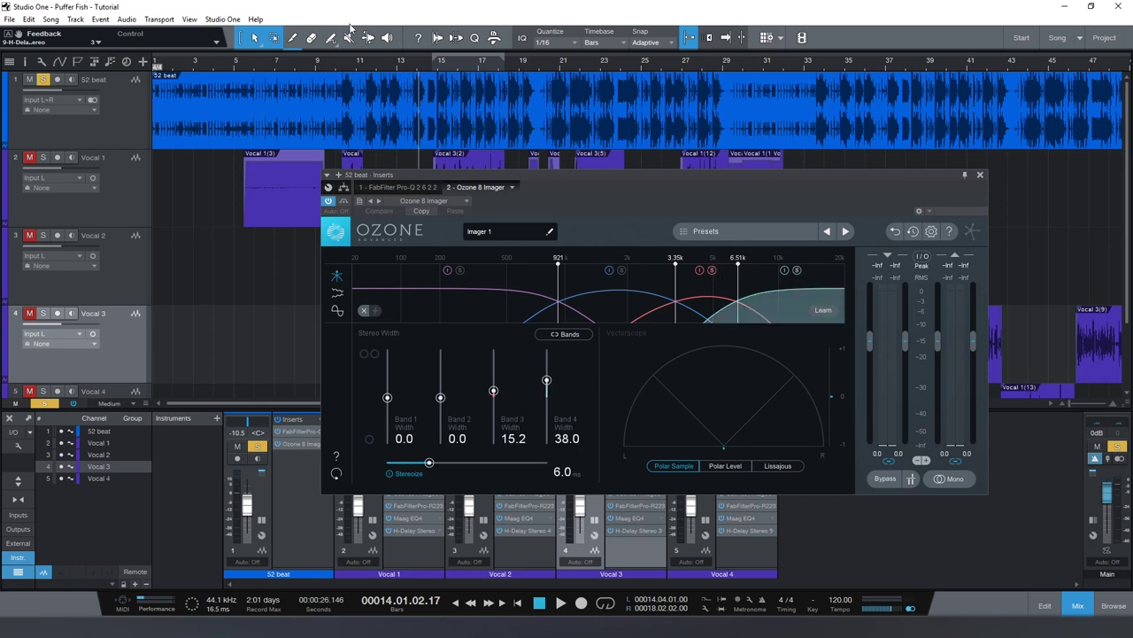
# Step: Play the 52 beat track from around bar 11, comparing Ozone 8 Imager's Stereoize effect off and on, and close the plug-in window
pyautogui.click(371, 69)
pyautogui.press('space')
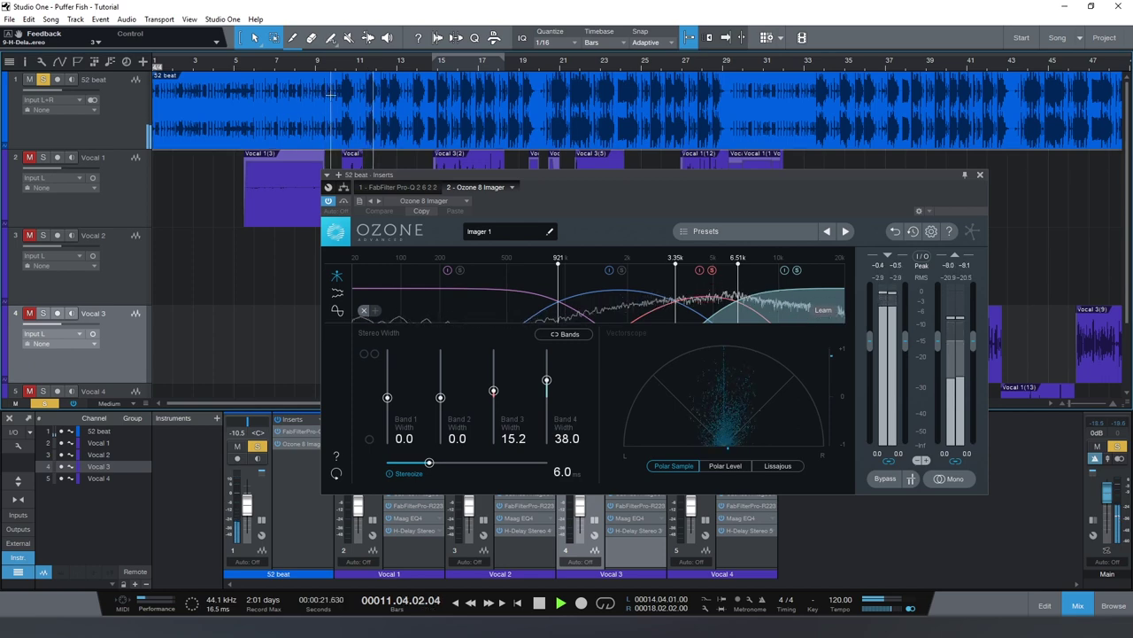
pyautogui.click(389, 473)
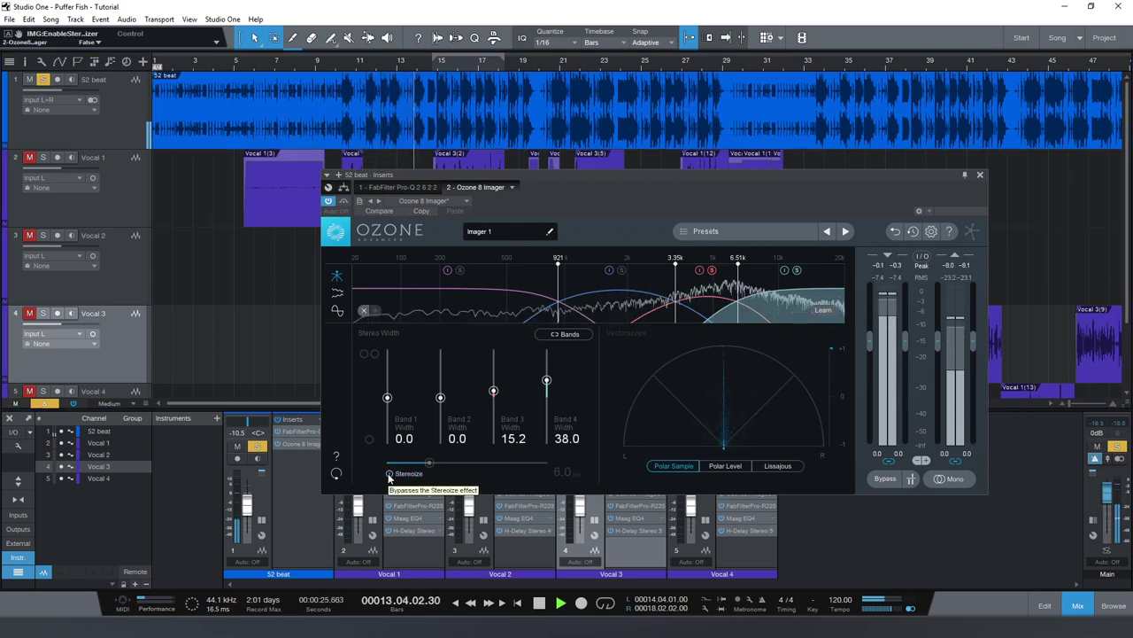
pyautogui.click(388, 473)
pyautogui.press('space')
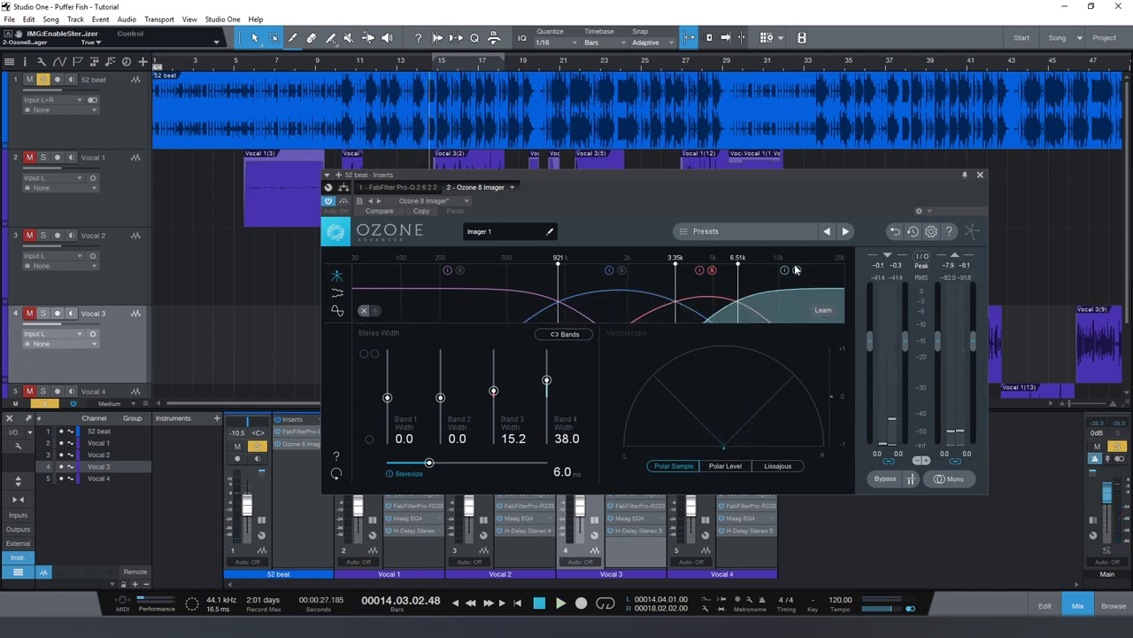
pyautogui.click(980, 176)
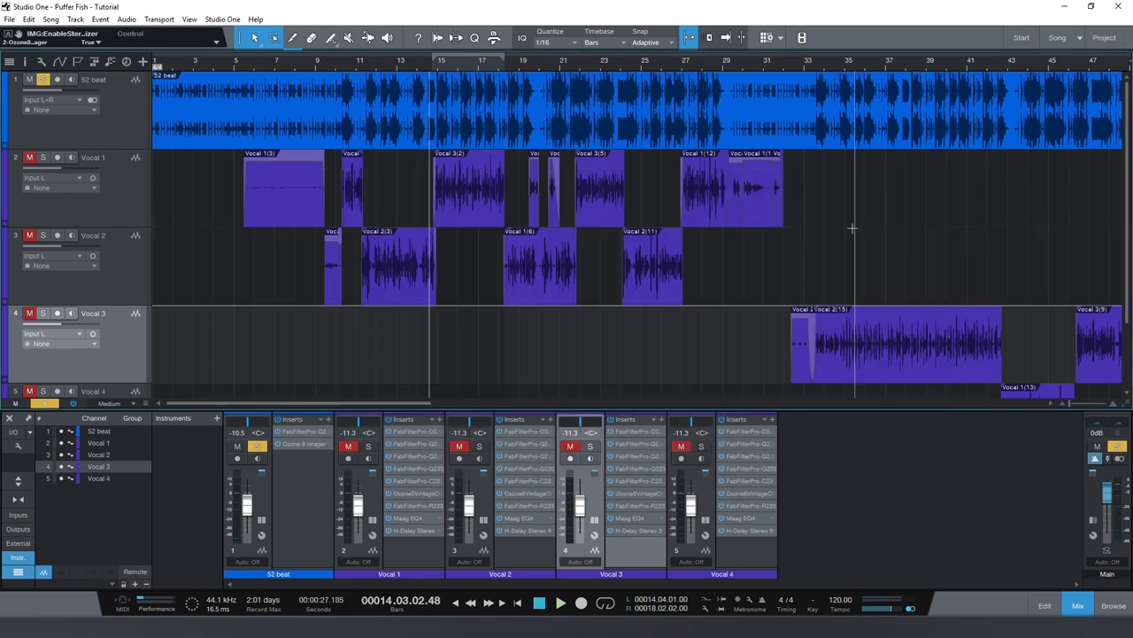
# Step: Return the playhead to the song start and examine the full arrangement from the 52 beat track down to Vocal 4
pyautogui.press('w')
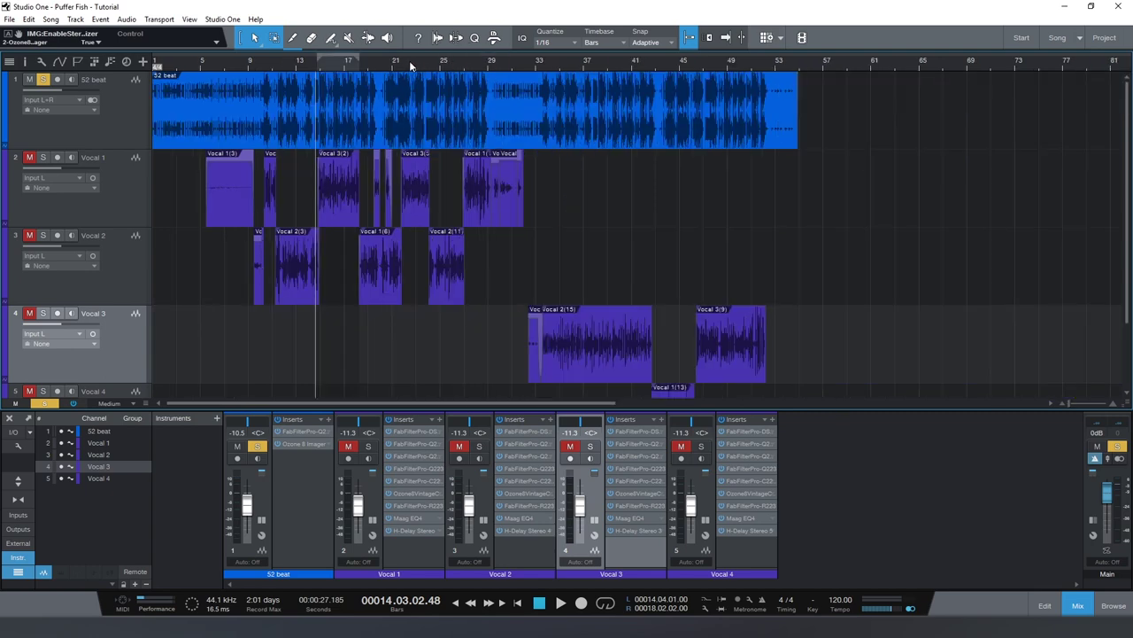
pyautogui.scroll(-2, 533, 165)
pyautogui.scroll(2, 533, 163)
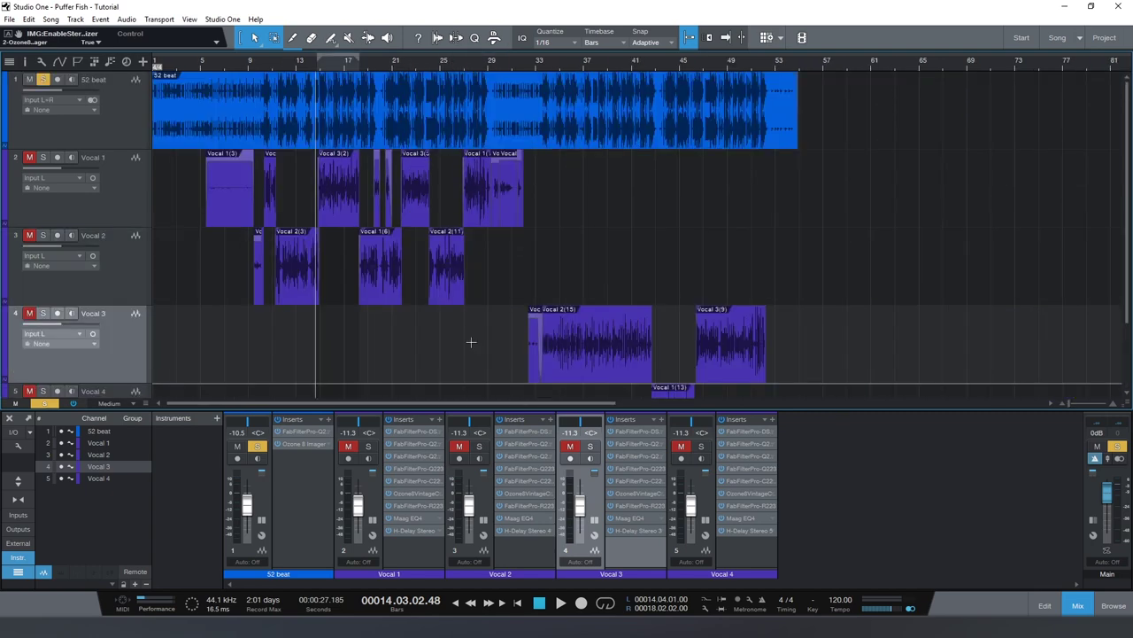
pyautogui.click(517, 602)
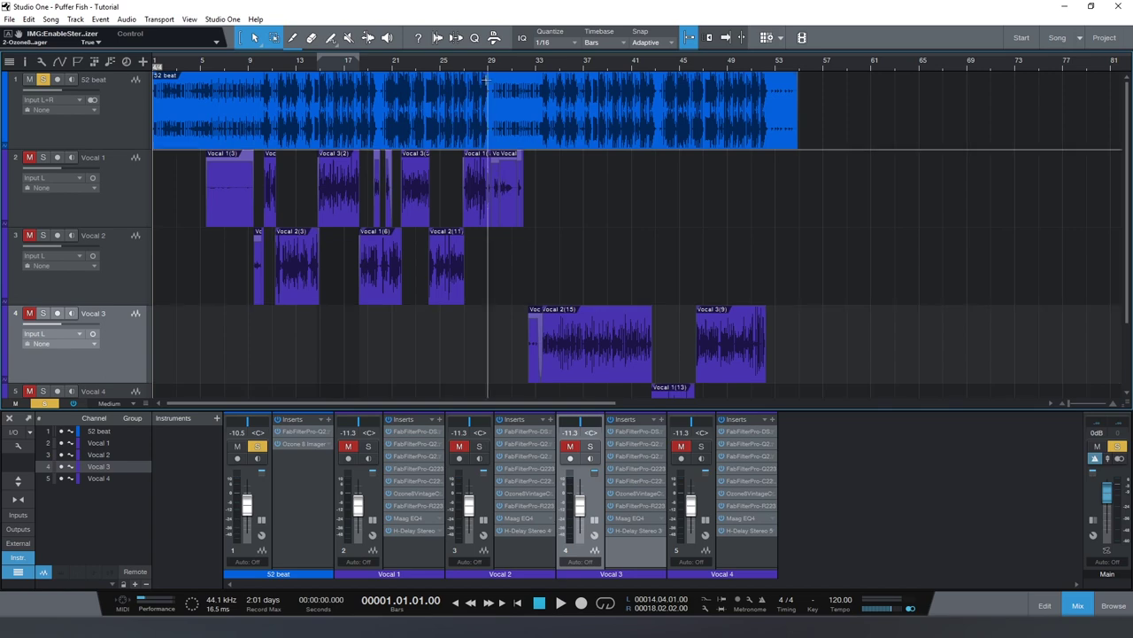
pyautogui.press('w')
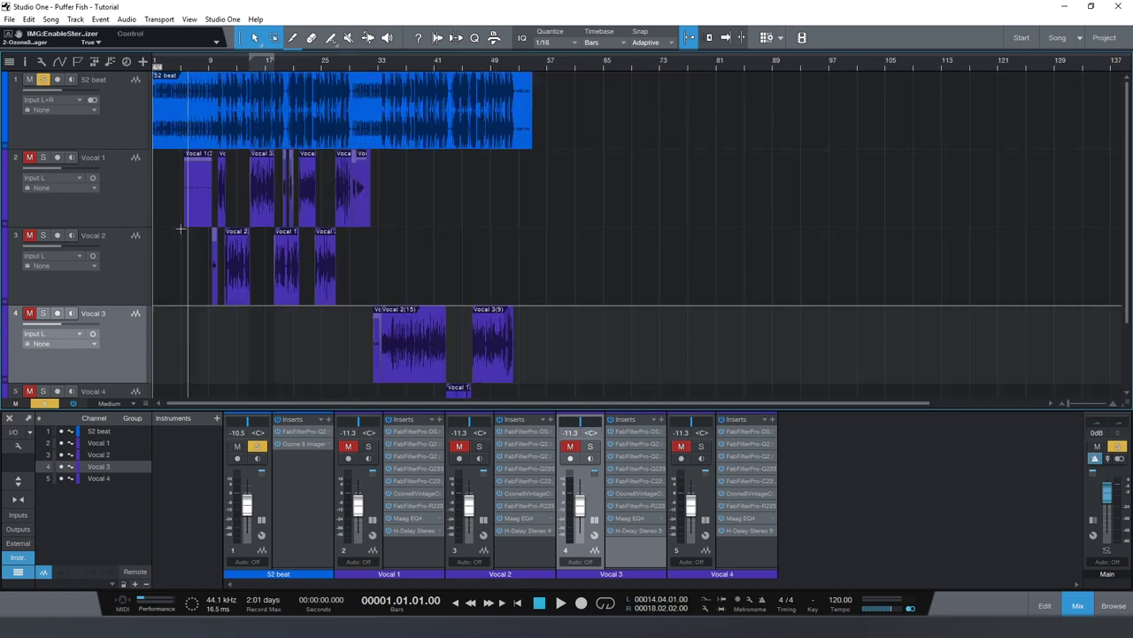
pyautogui.press('e')
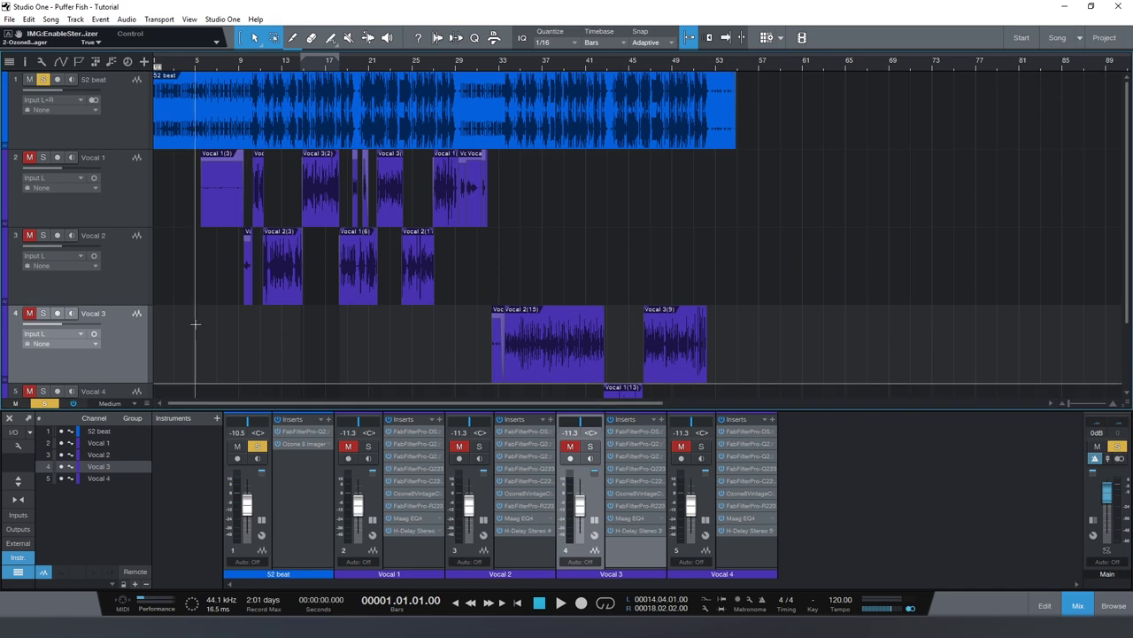
pyautogui.scroll(-1, 276, 281)
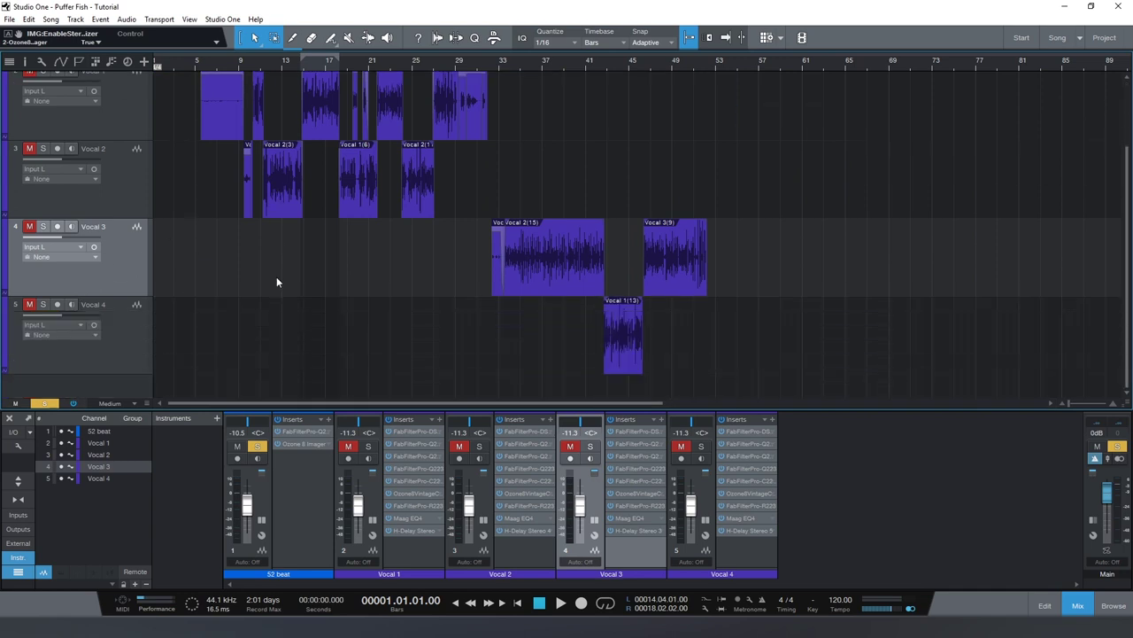
pyautogui.scroll(1, 276, 282)
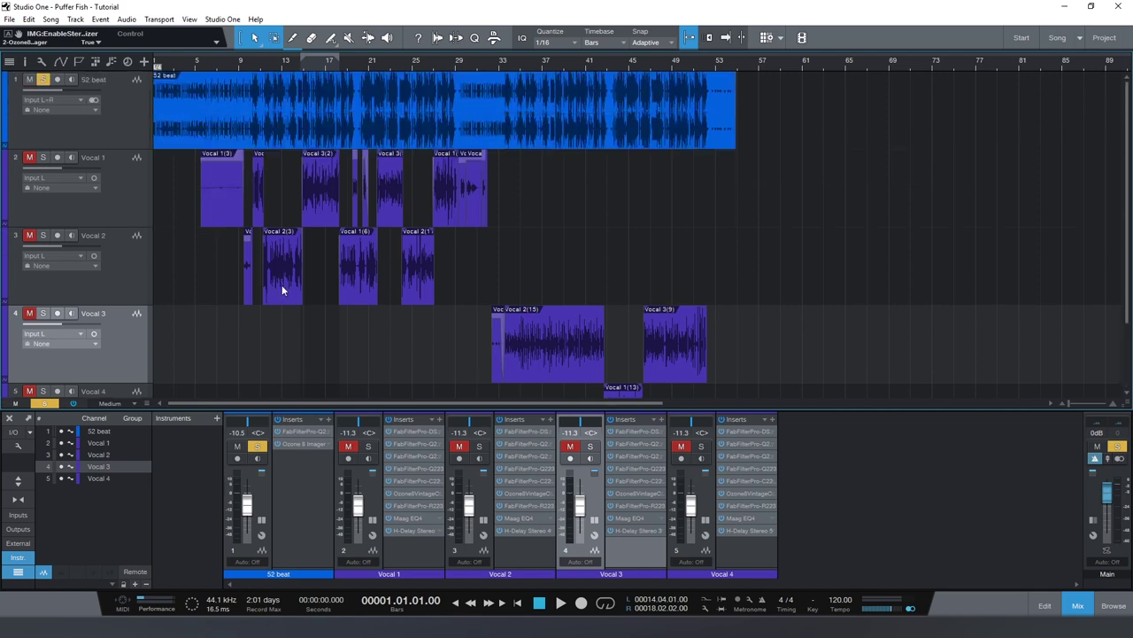